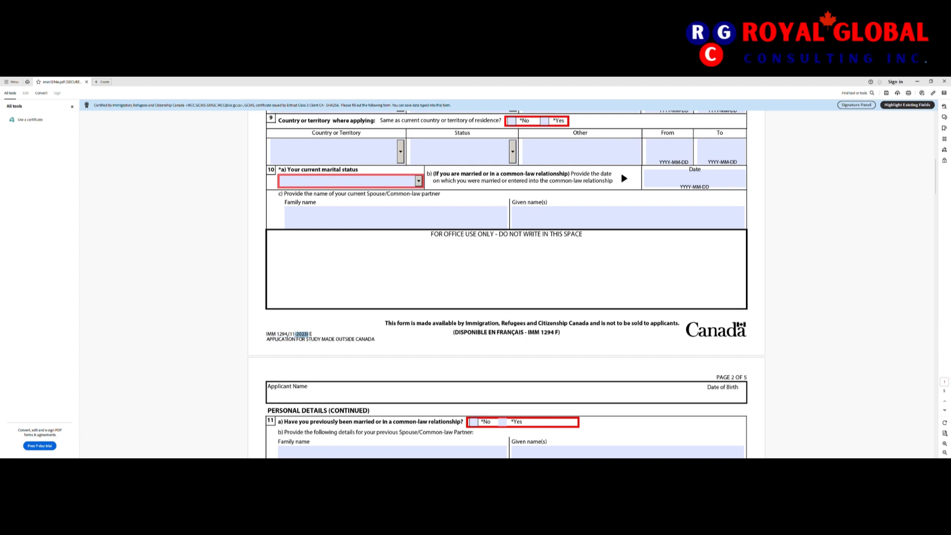
Step: Scroll back up until the page 1 header and form title are visible
scroll(333, 325, up, 10)
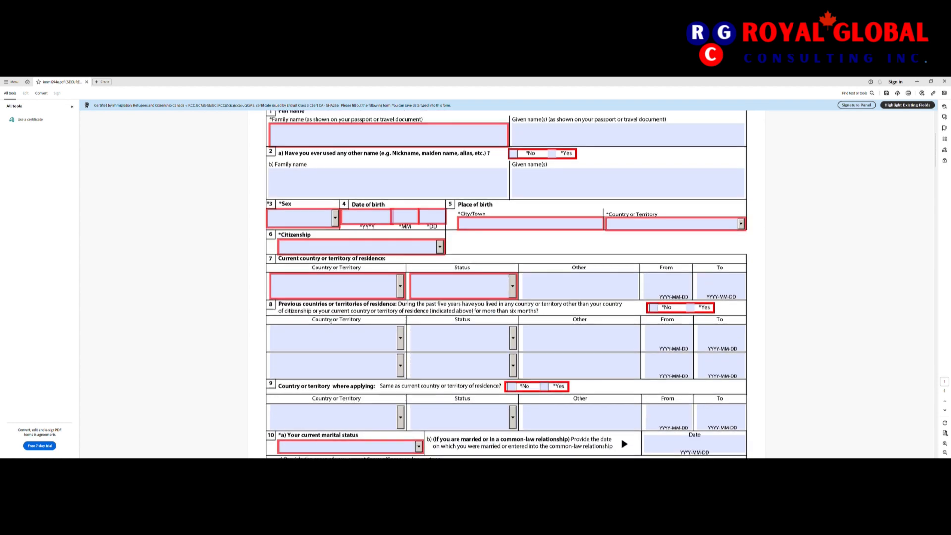
scroll(331, 320, up, 2)
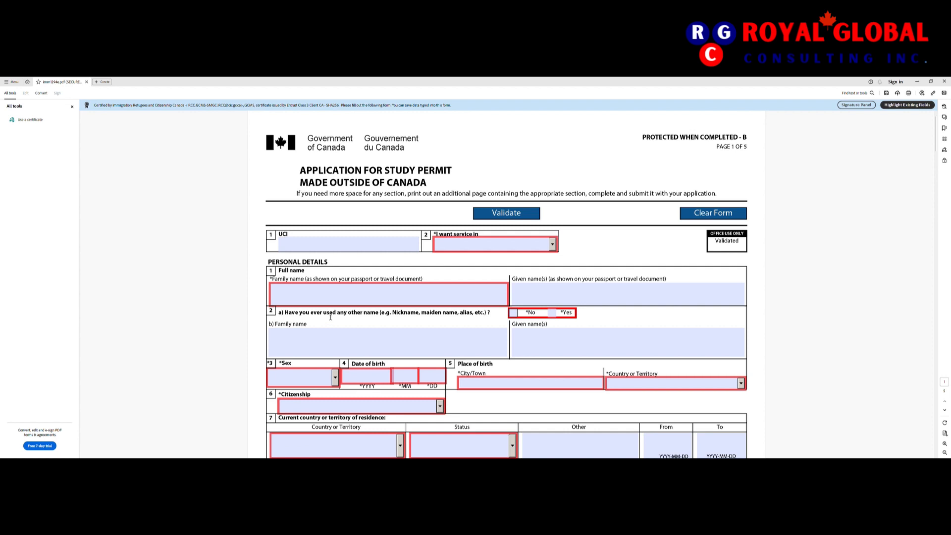
Step: Close the All tools pane and set the language of service to English
click(73, 105)
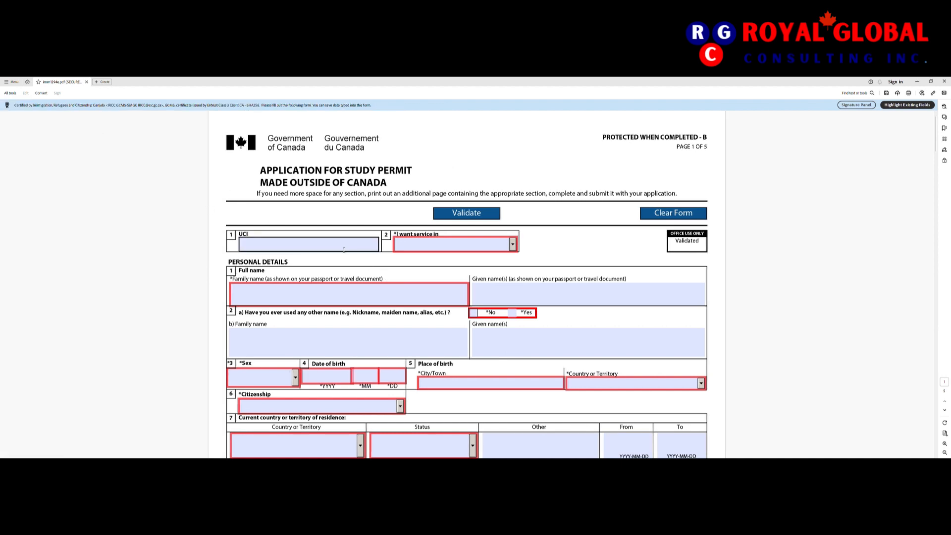
click(516, 248)
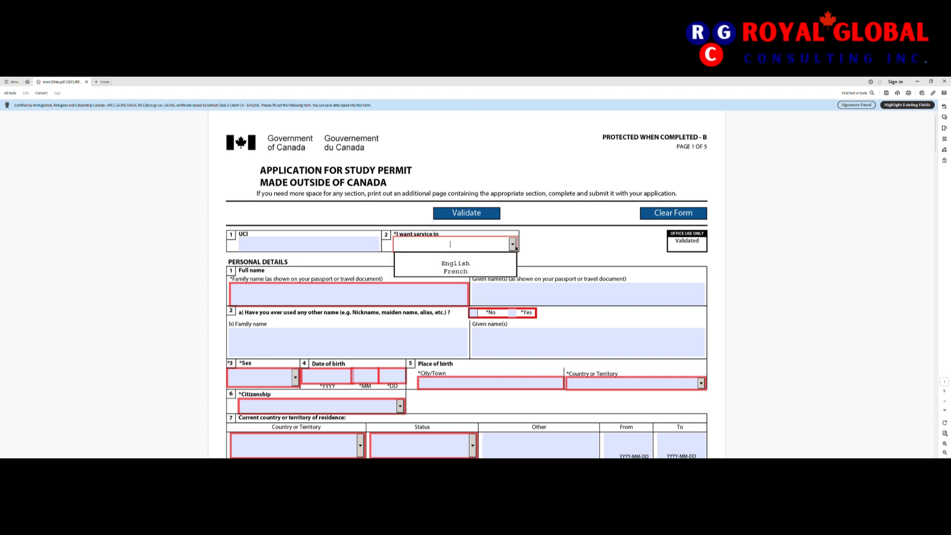
click(473, 268)
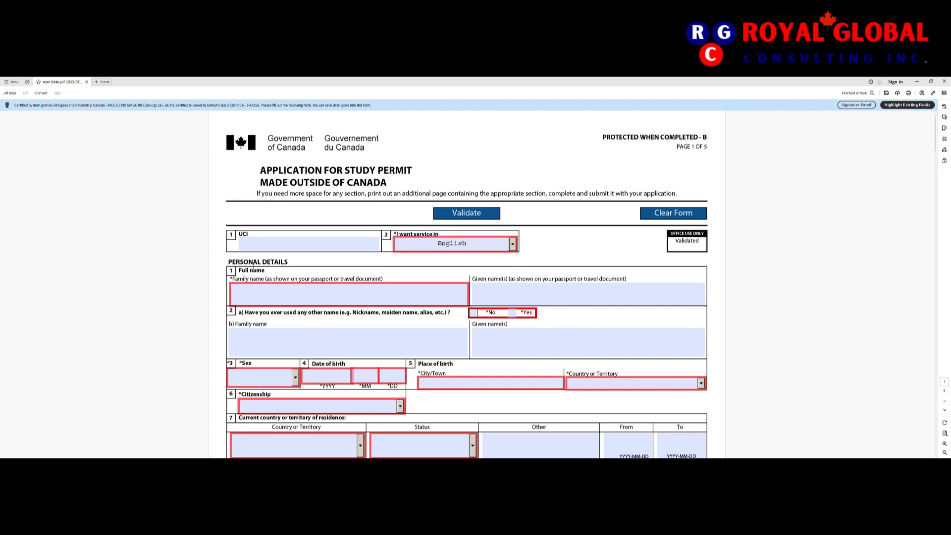
scroll(297, 304, down, 1)
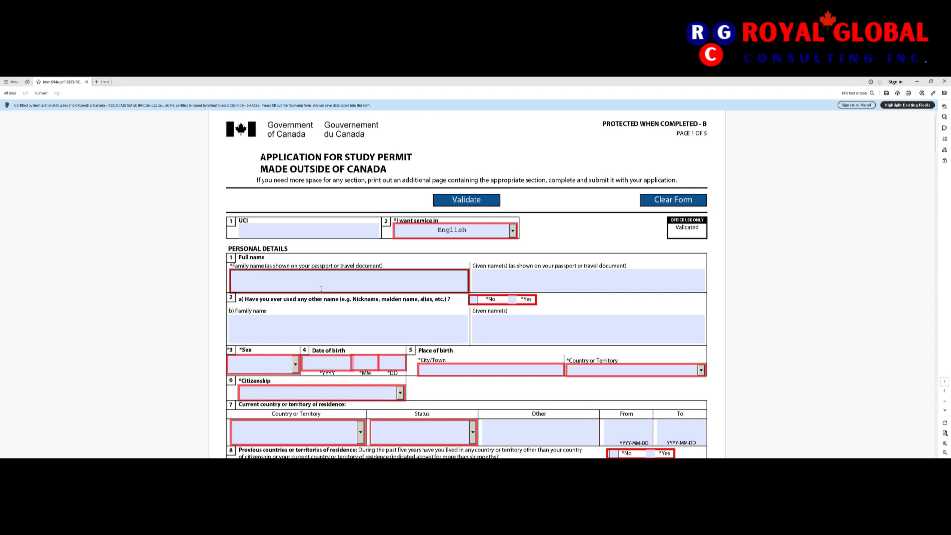
Step: Enter the applicant's family name and given name
click(341, 289)
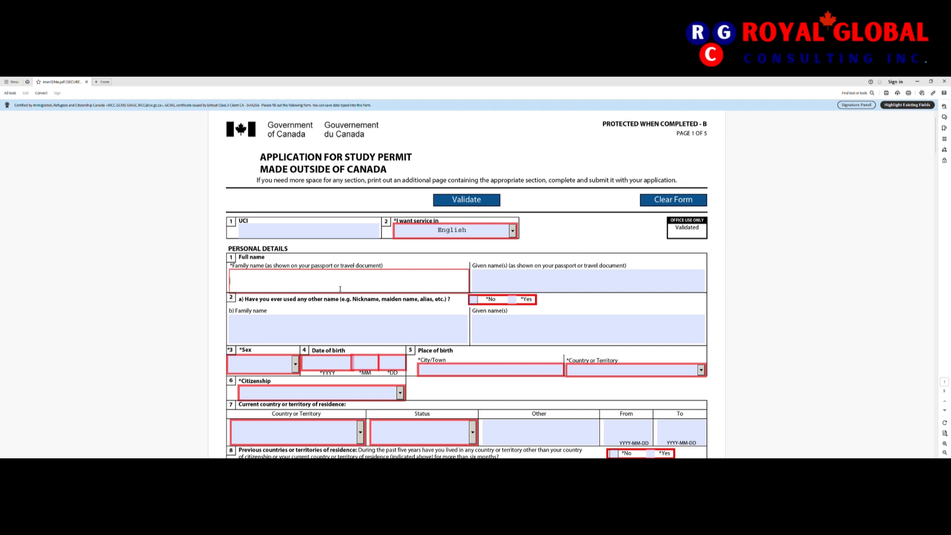
key(Tab)
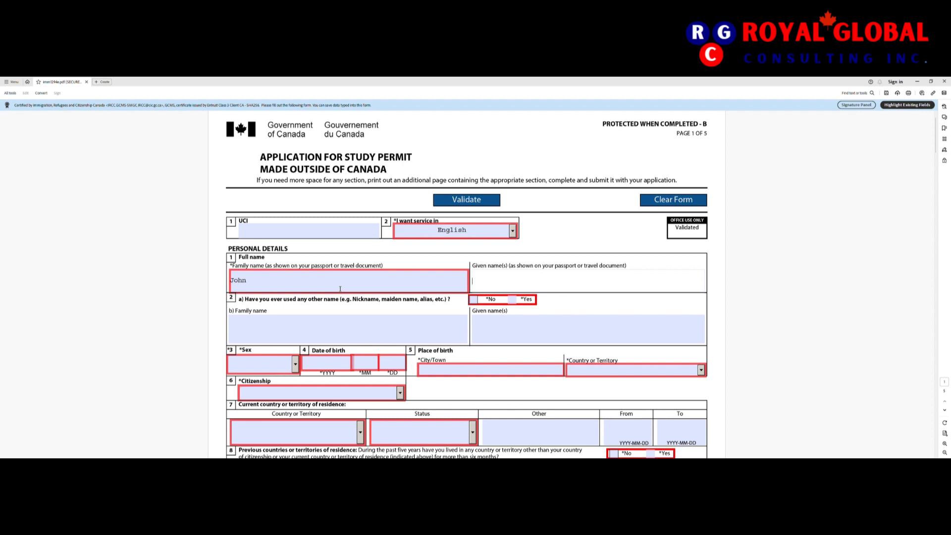
Step: Answer No to question 2a about having used any other name
click(345, 325)
scroll(346, 324, down, 1)
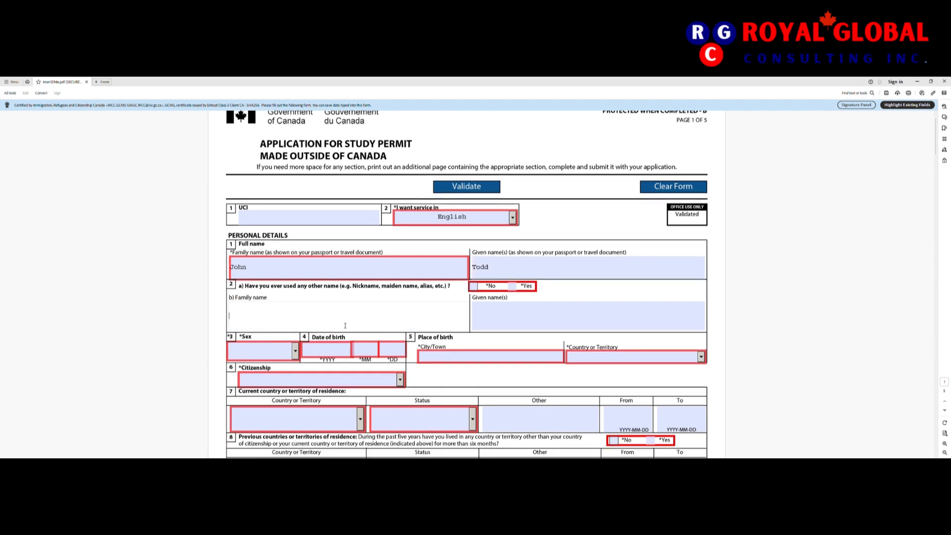
scroll(380, 291, down, 2)
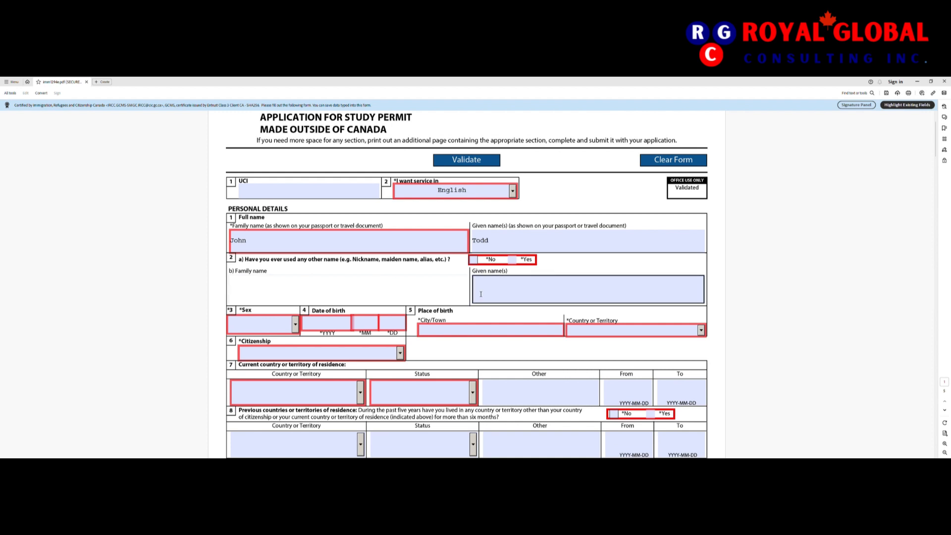
click(474, 261)
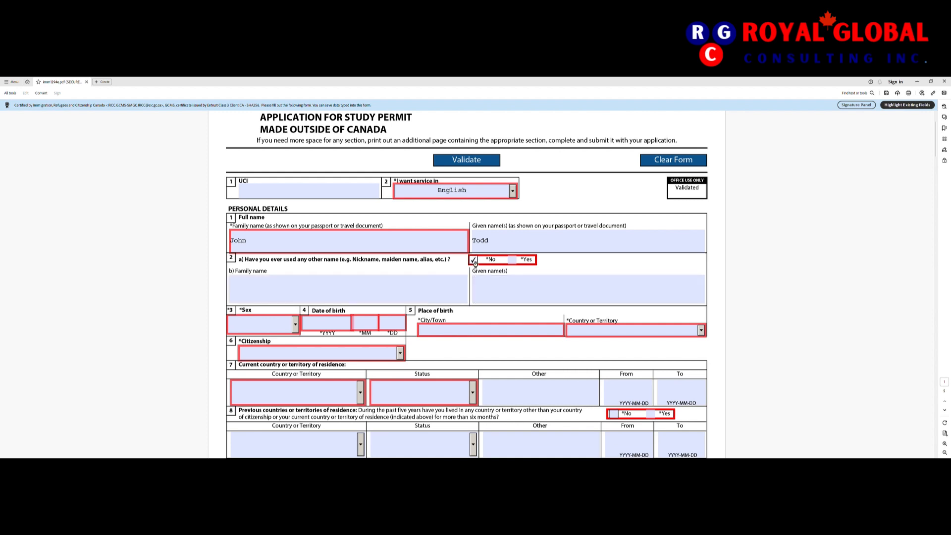
scroll(476, 257, down, 1)
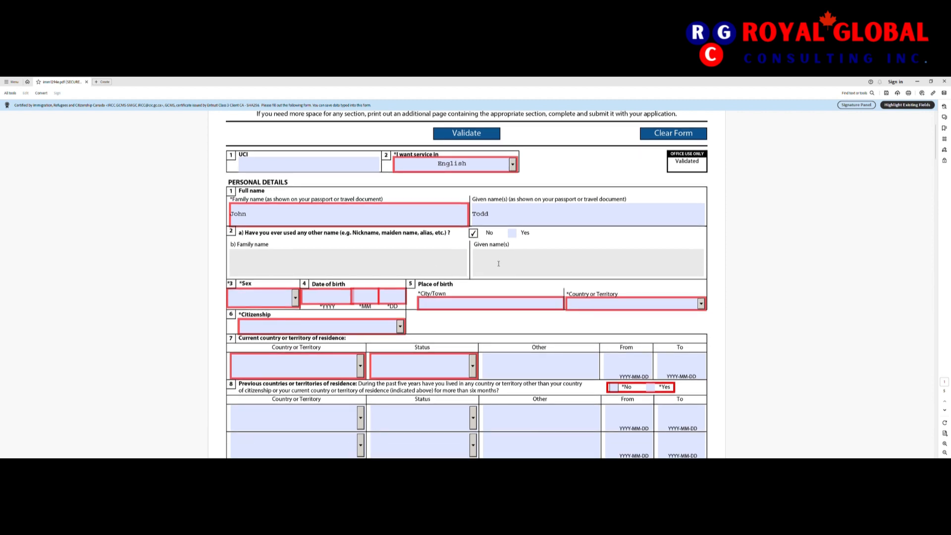
click(434, 266)
scroll(526, 268, down, 1)
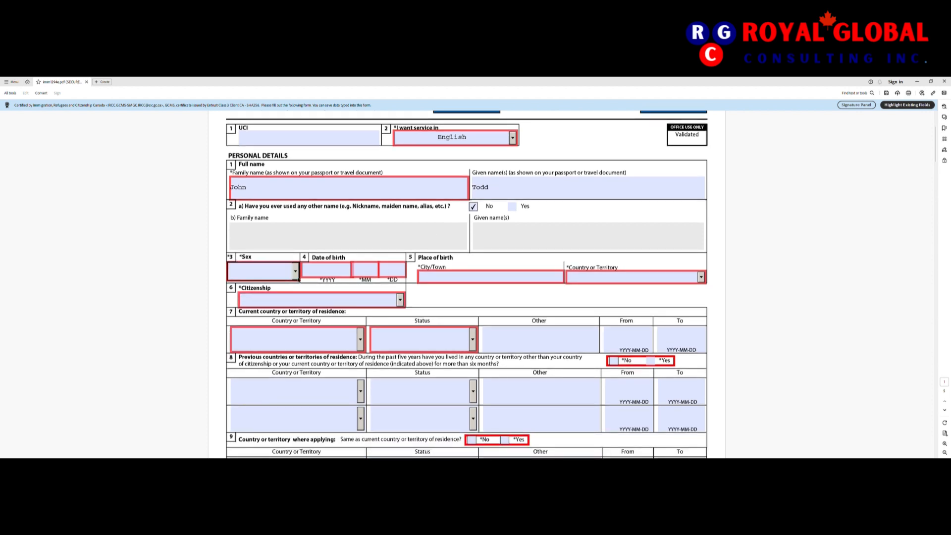
Step: Set sex to Male and date of birth to 2000-01-01
click(285, 271)
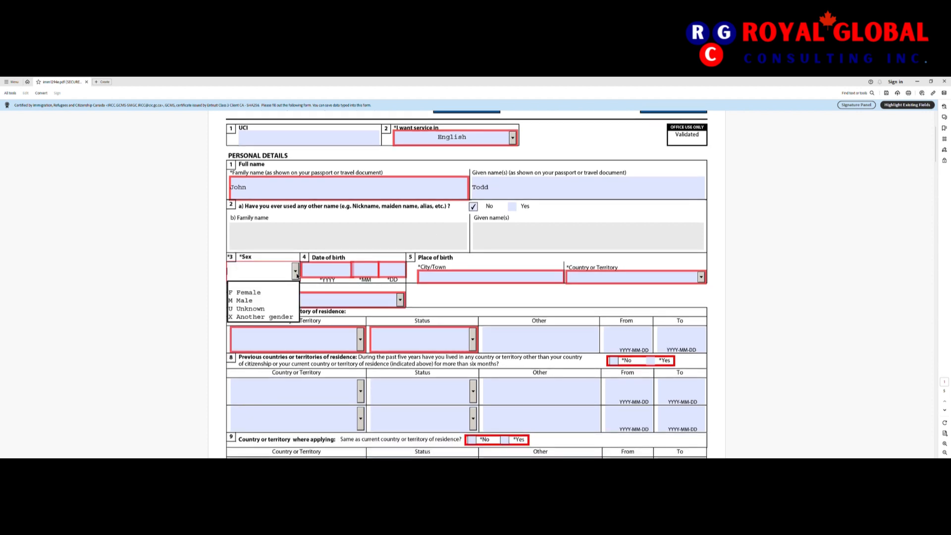
click(268, 307)
click(344, 273)
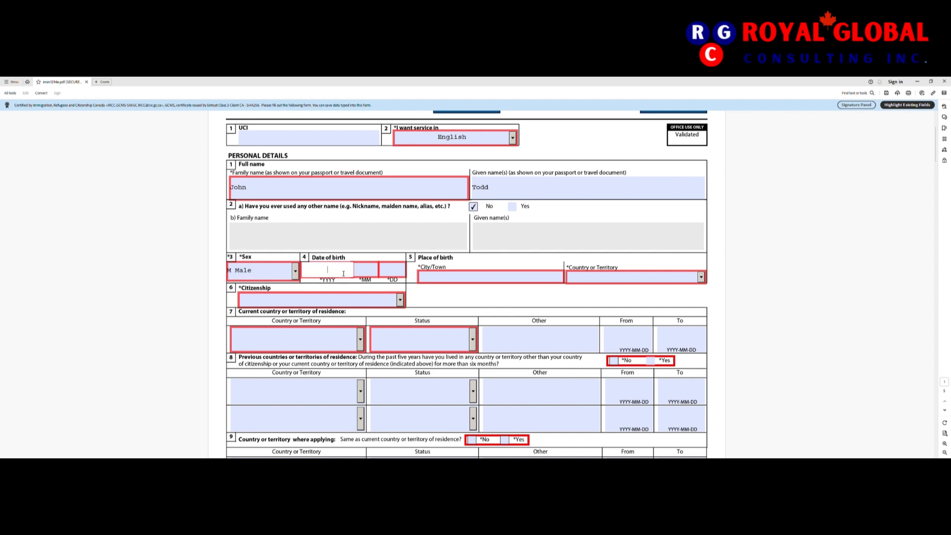
text(2000)
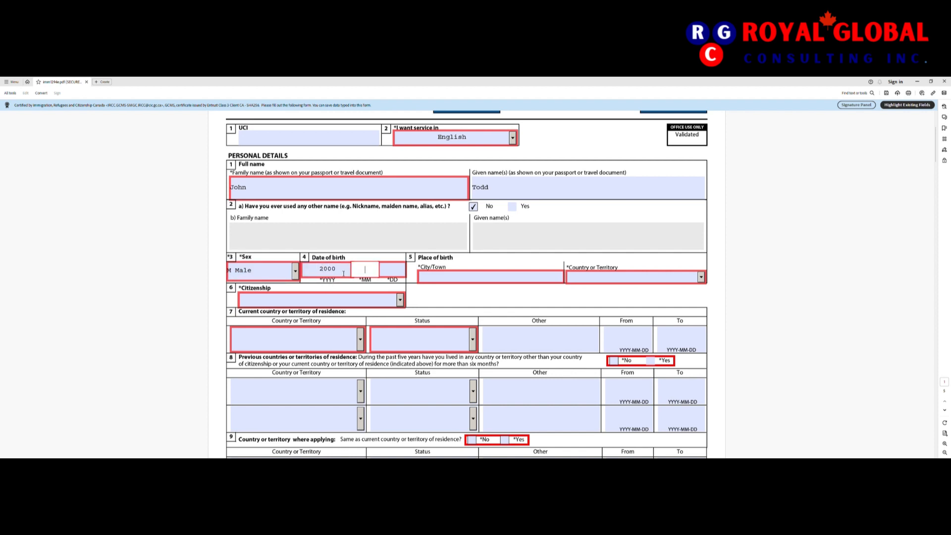
text(01)
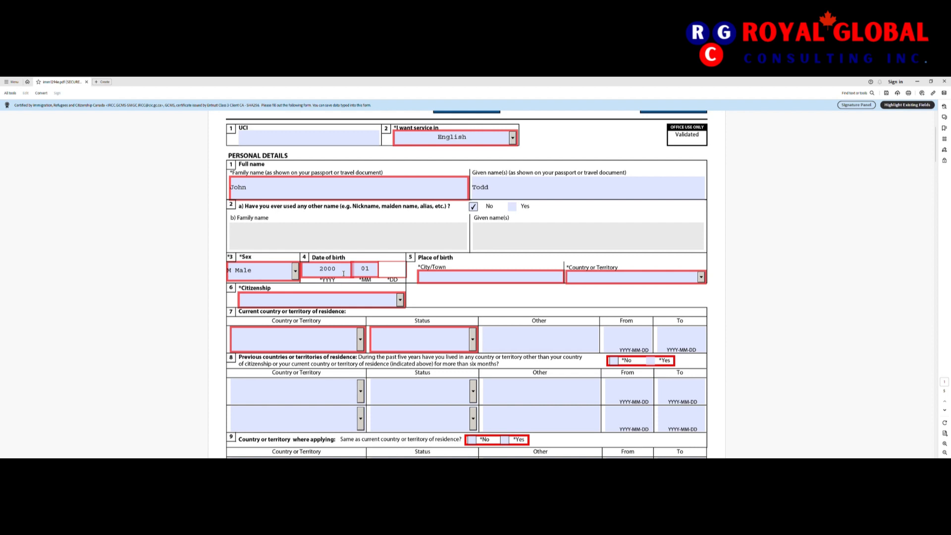
text(01)
Step: Set place of birth to Toronto, Canada
click(446, 282)
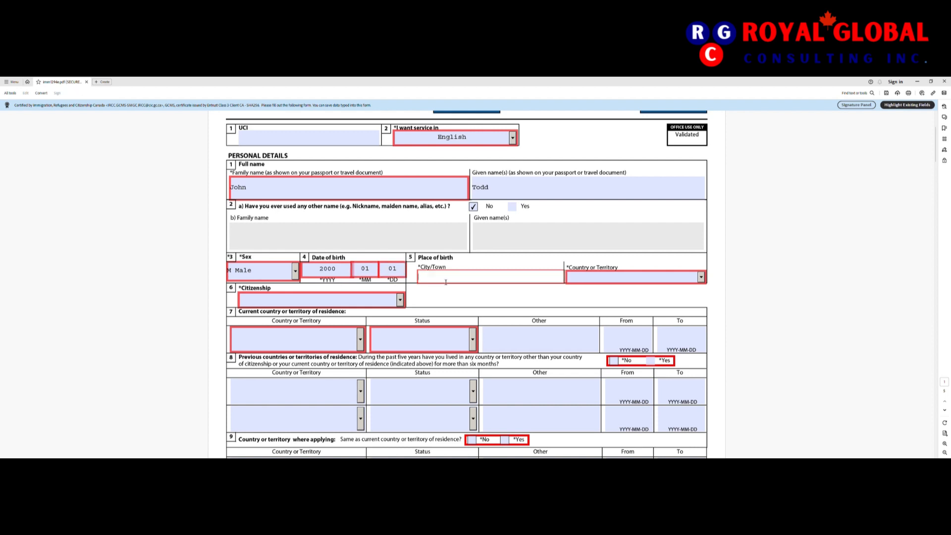
text(Toronto)
key(Tab)
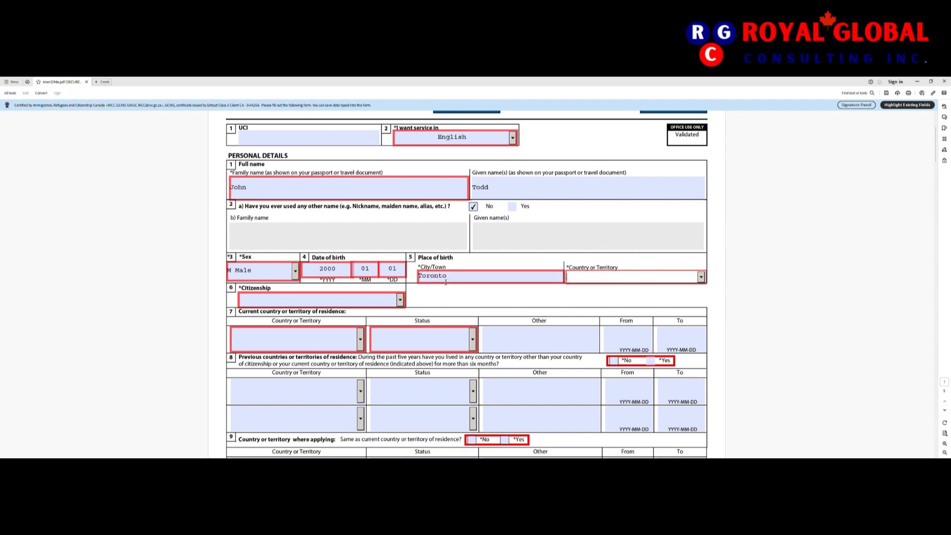
click(701, 278)
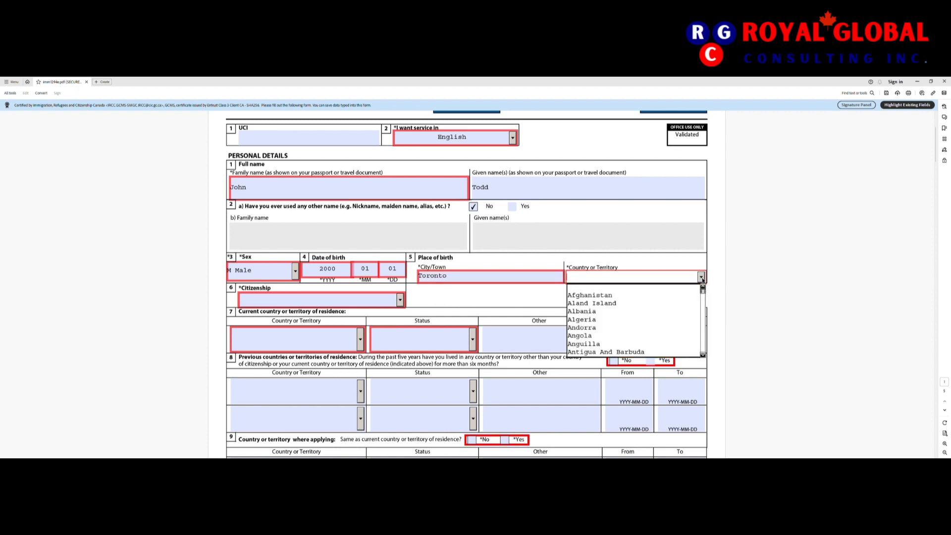
key(Down)
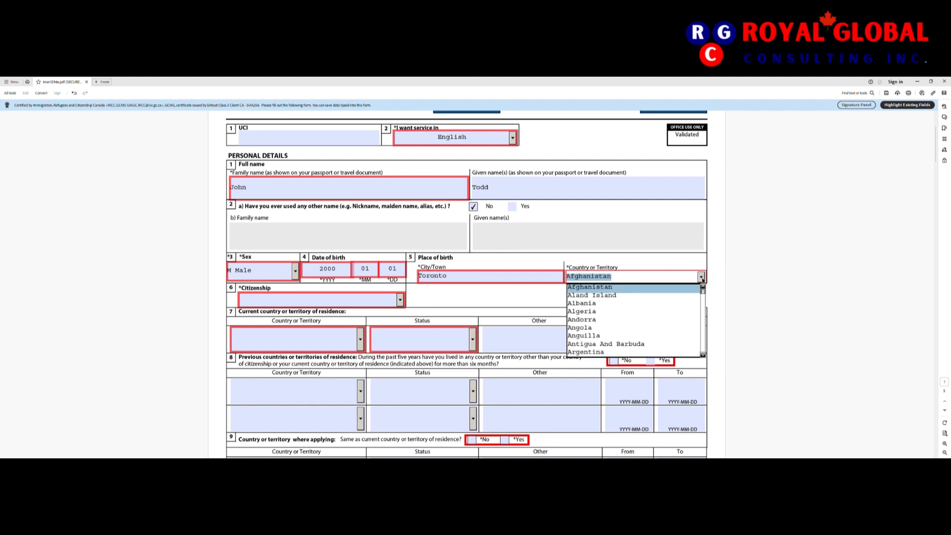
key(c)
key(Down)
key(Down)
key(Down)
key(Down)
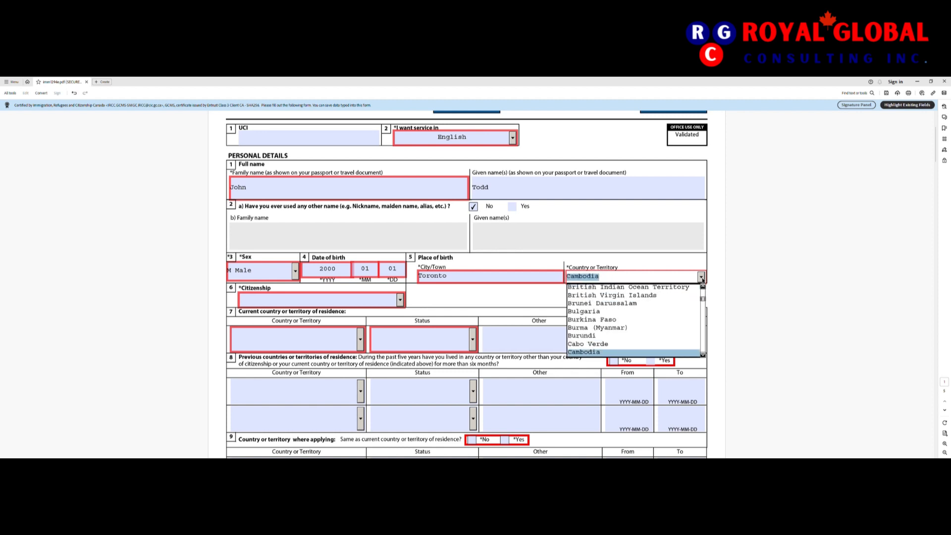
click(620, 346)
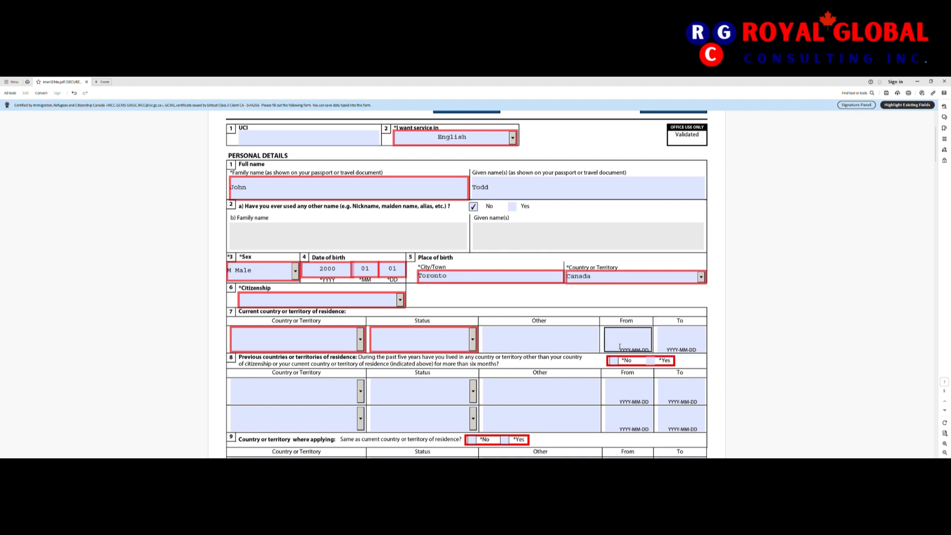
Step: Choose Canada from the Citizenship country list
click(400, 301)
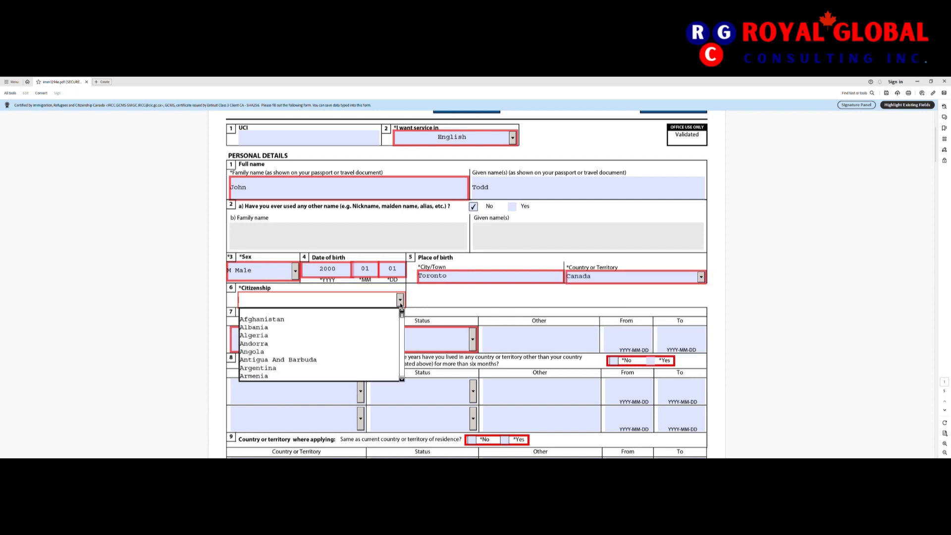
key(c)
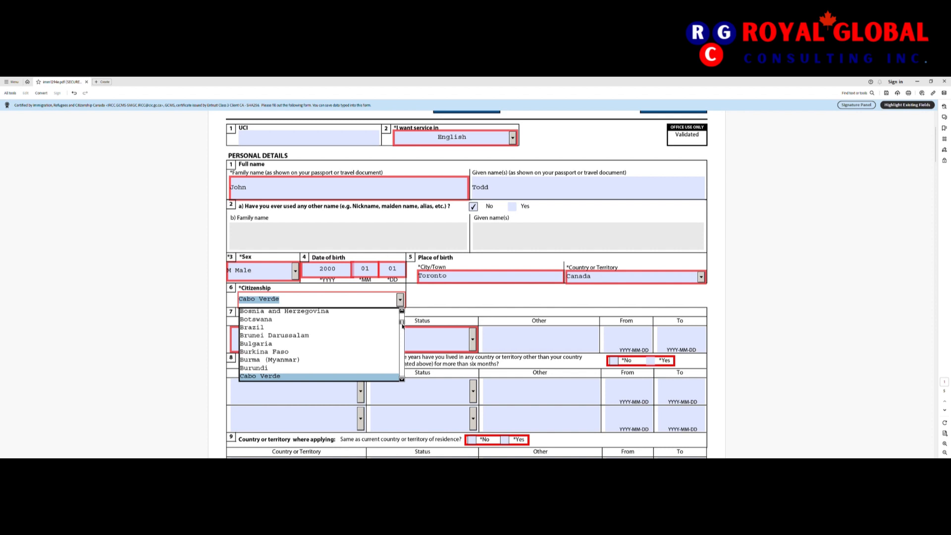
drag(402, 325, 402, 329)
click(378, 351)
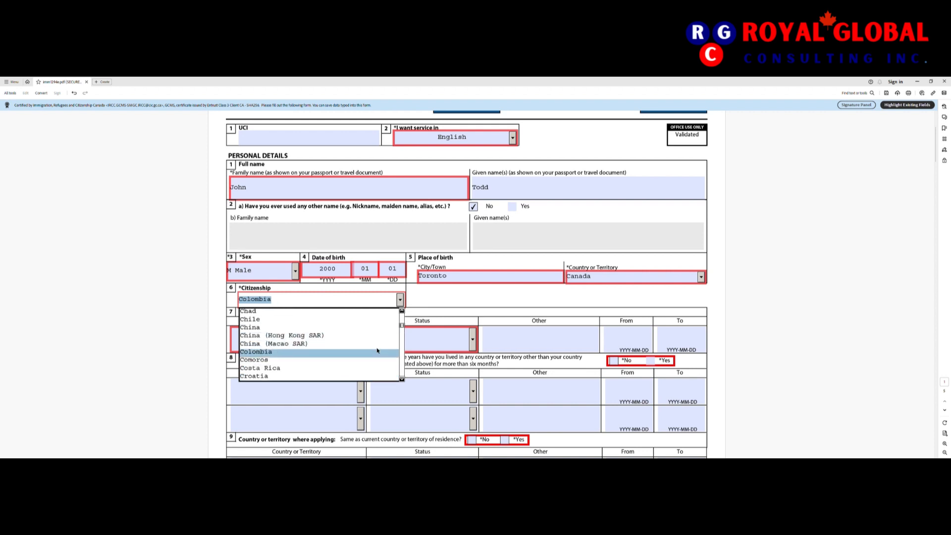
key(Down)
key(Down)
key(Down)
key(Down)
key(Down)
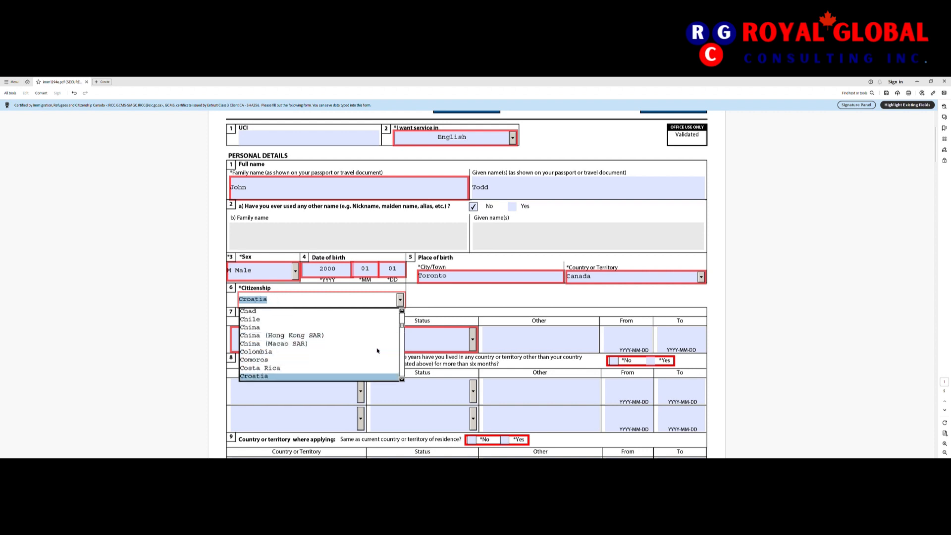
key(Up)
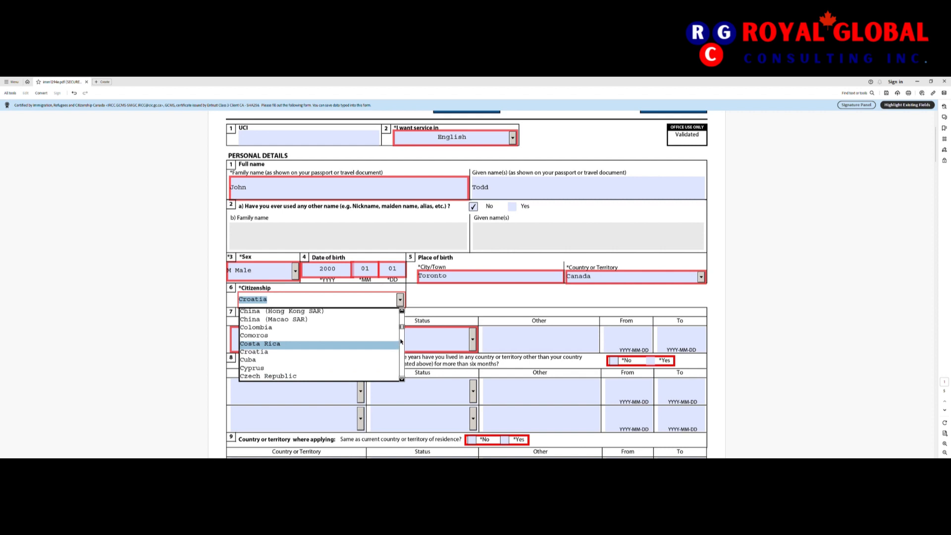
drag(402, 326, 402, 322)
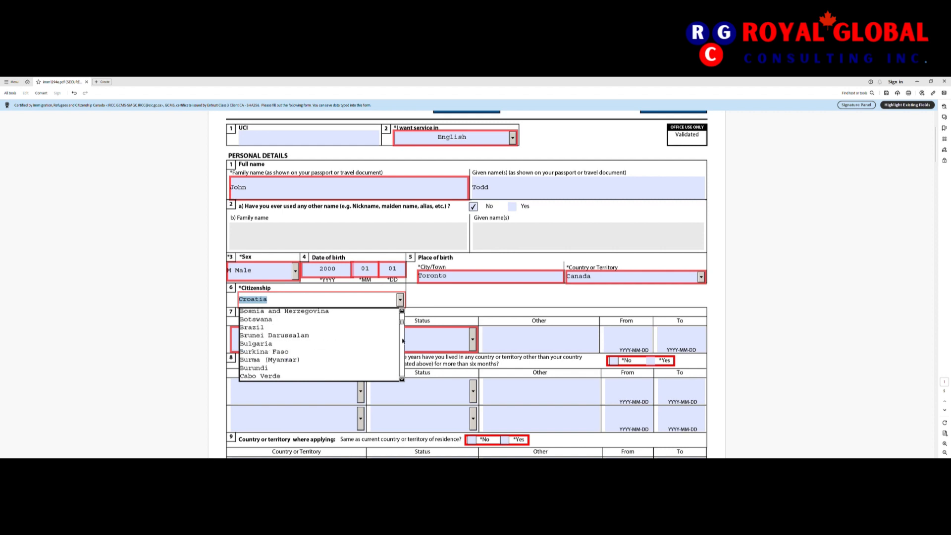
click(403, 341)
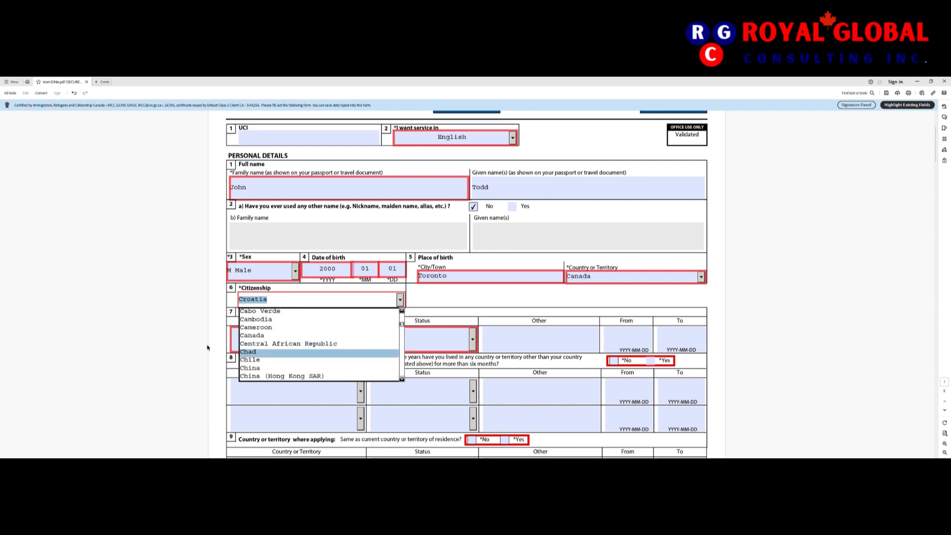
click(253, 335)
click(311, 347)
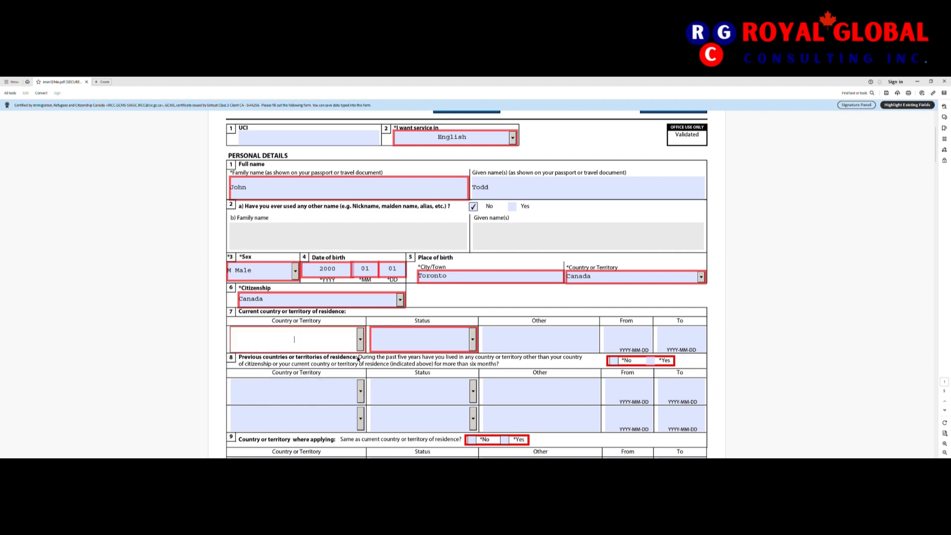
Step: Set current residence country to United Arab Emirates with status Worker
scroll(356, 361, down, 2)
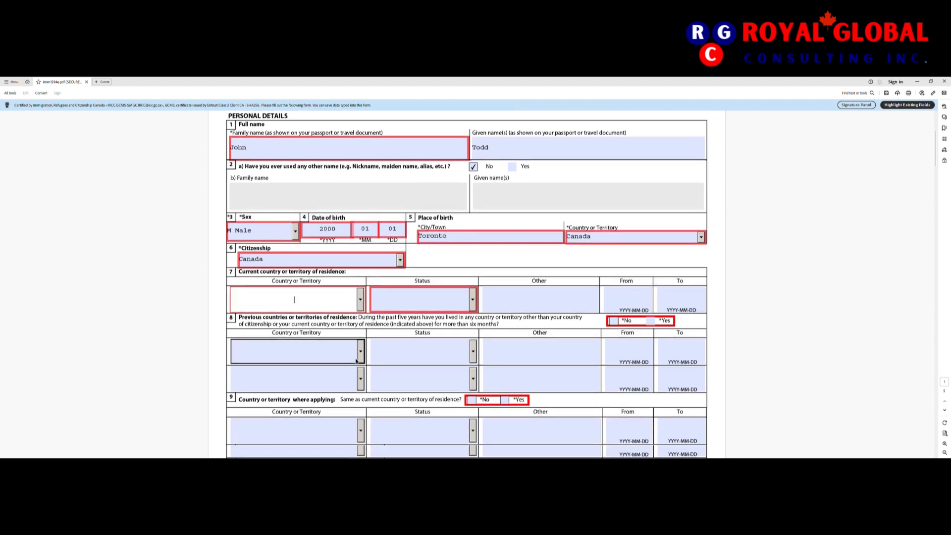
click(361, 299)
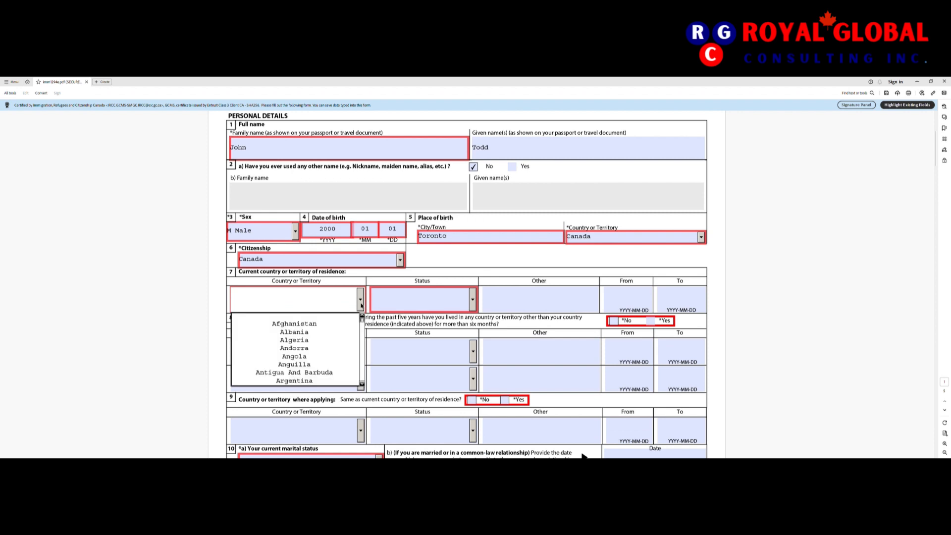
text(uni)
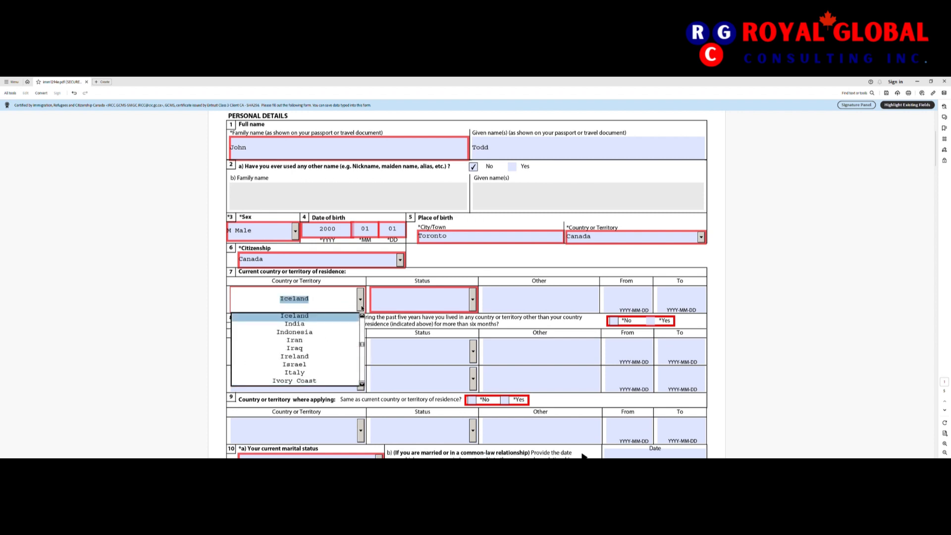
text(u)
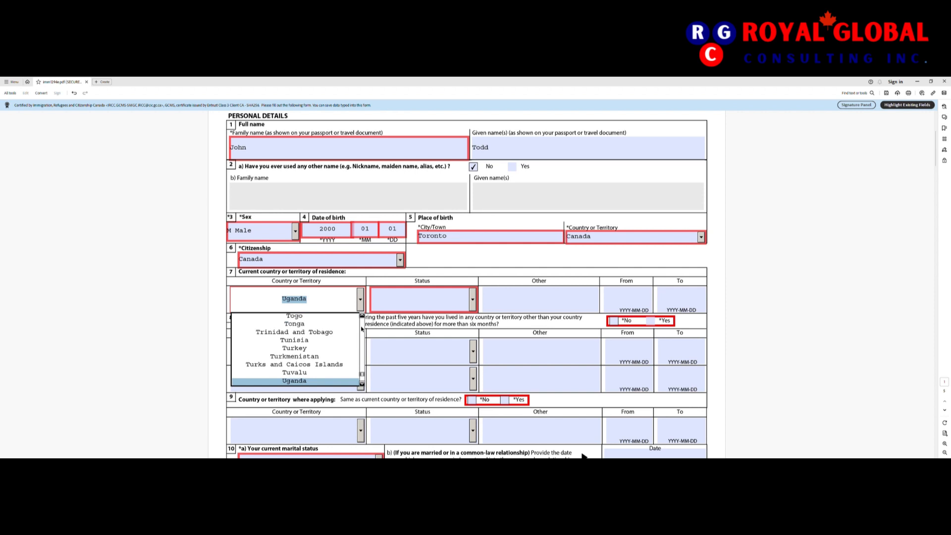
click(361, 348)
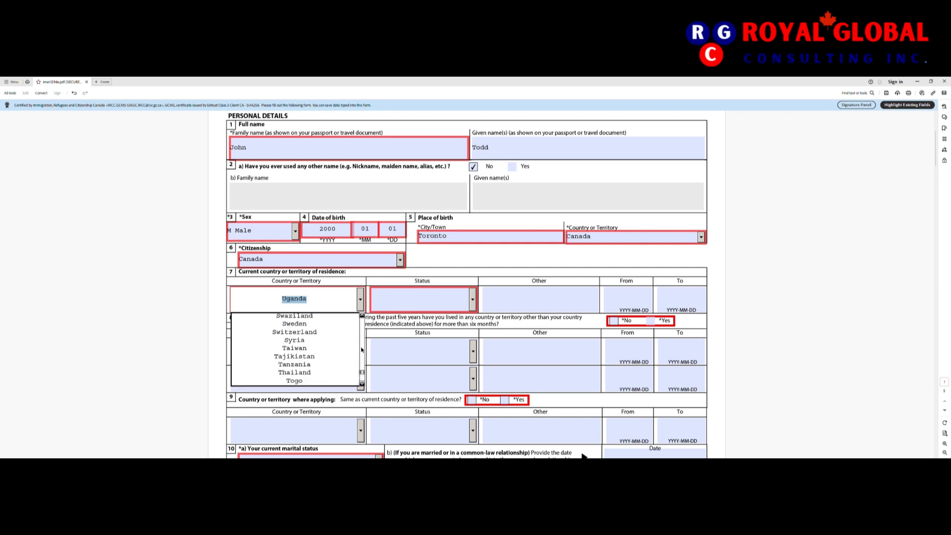
click(362, 380)
click(362, 380)
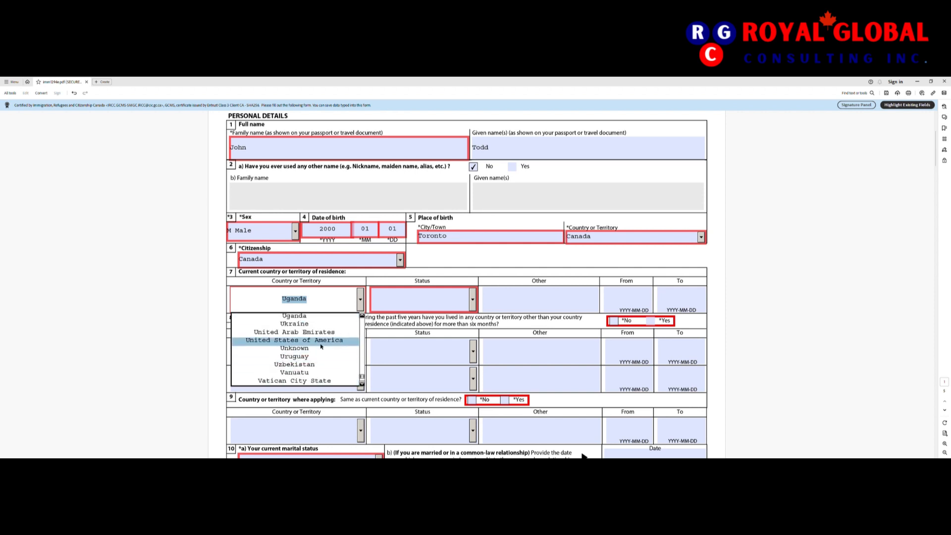
click(294, 332)
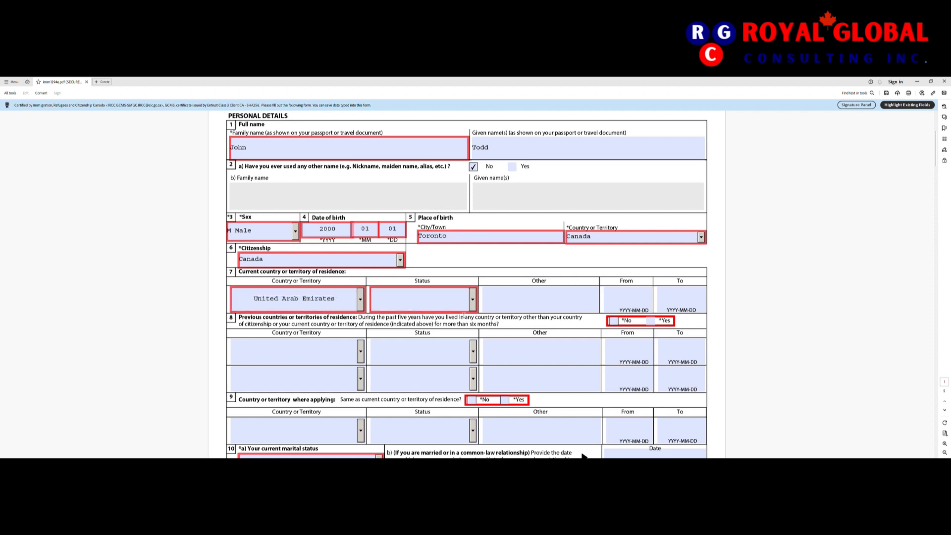
click(473, 300)
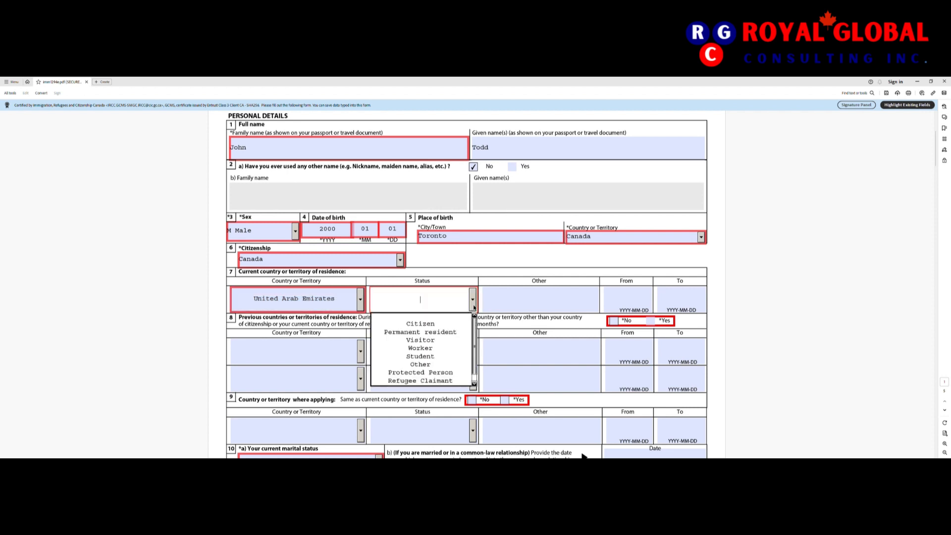
click(437, 348)
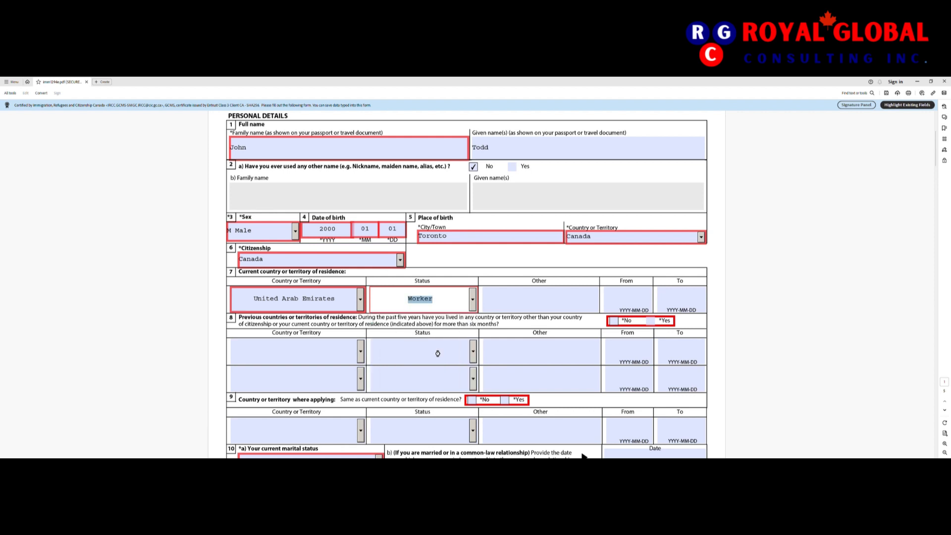
Step: Set the residence From date to 2023-11-01 using the calendar
click(641, 298)
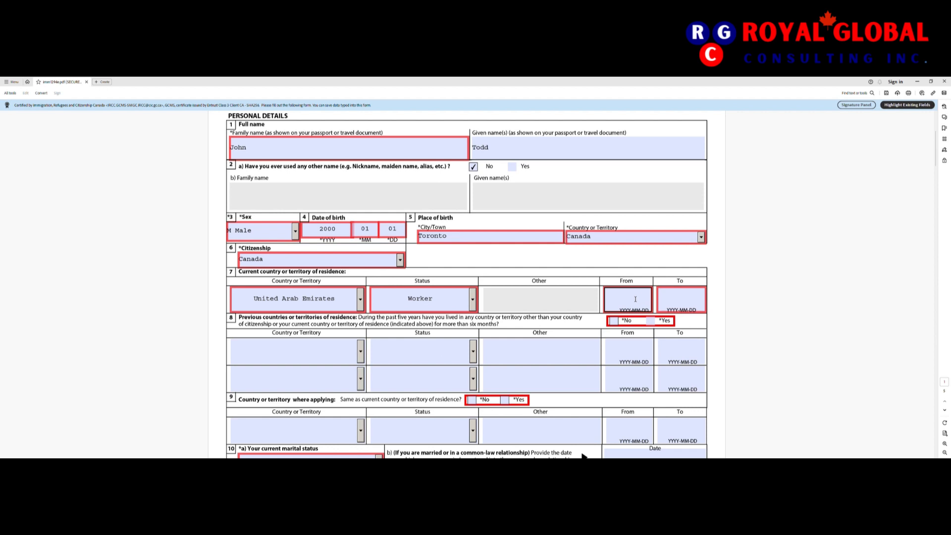
click(636, 299)
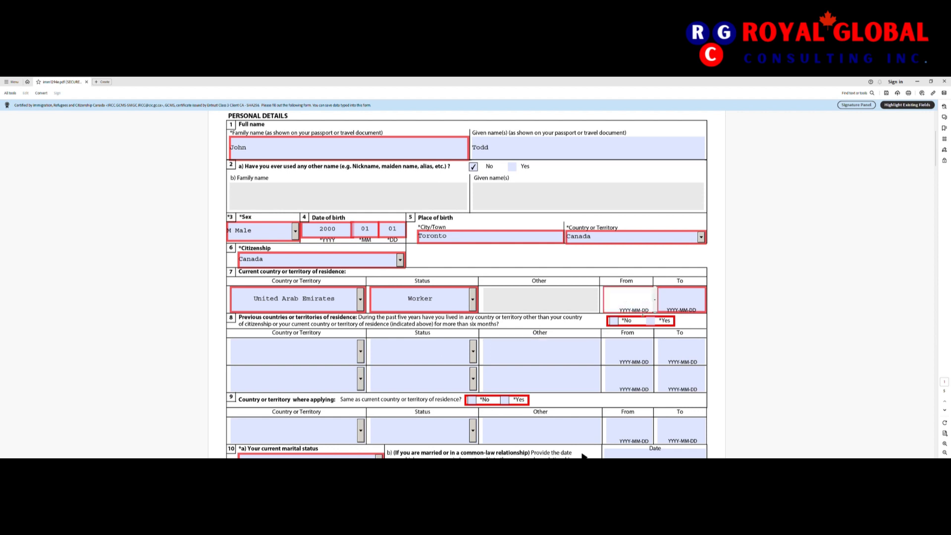
click(655, 300)
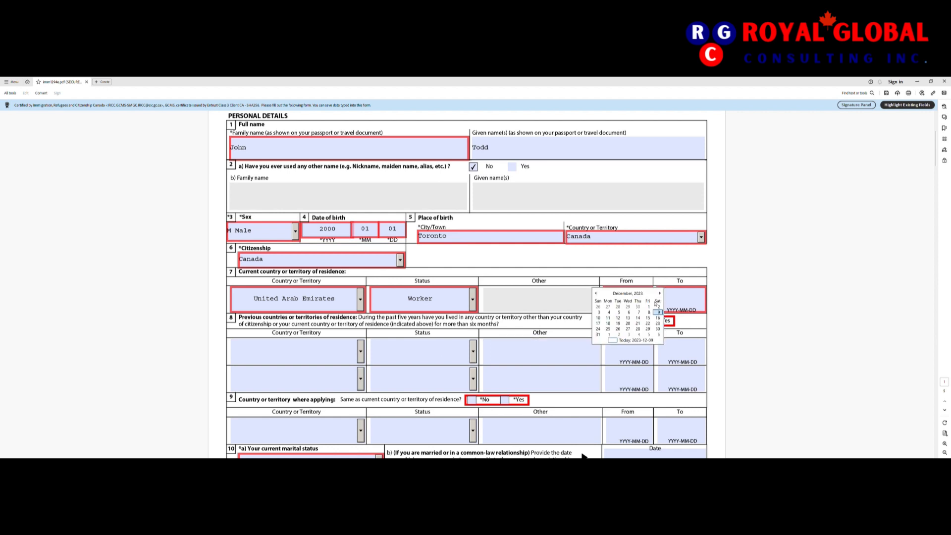
click(597, 293)
click(627, 307)
Step: Set the residence To date to 2023-12-11 using the calendar
click(705, 303)
click(707, 305)
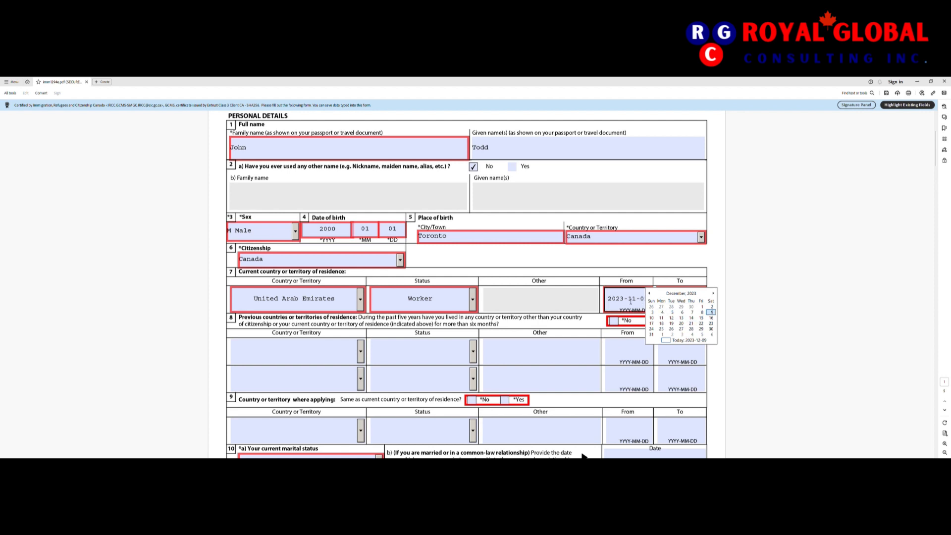
click(712, 313)
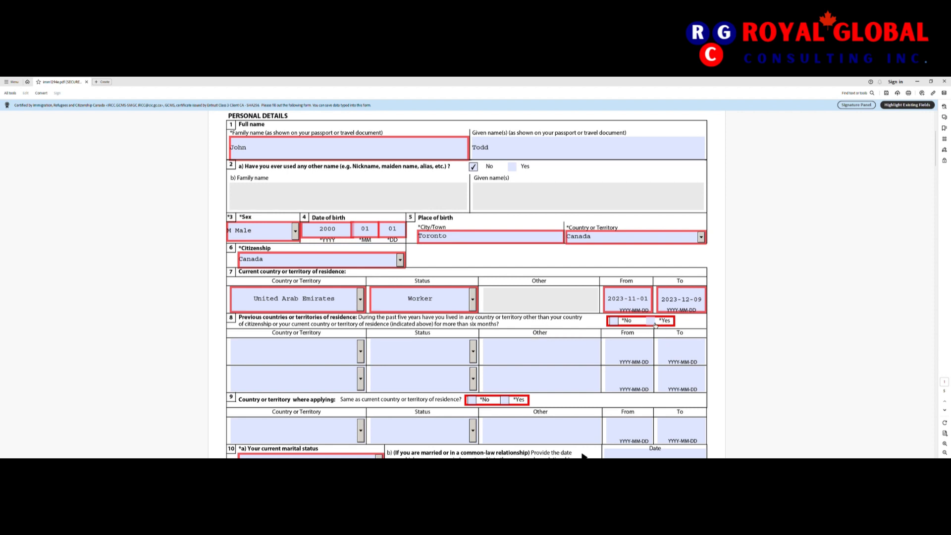
click(677, 302)
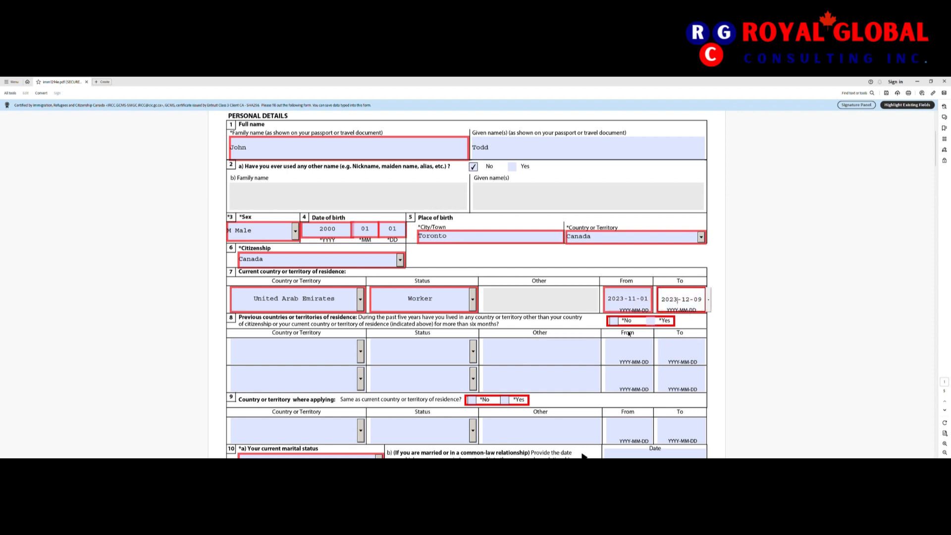
click(571, 324)
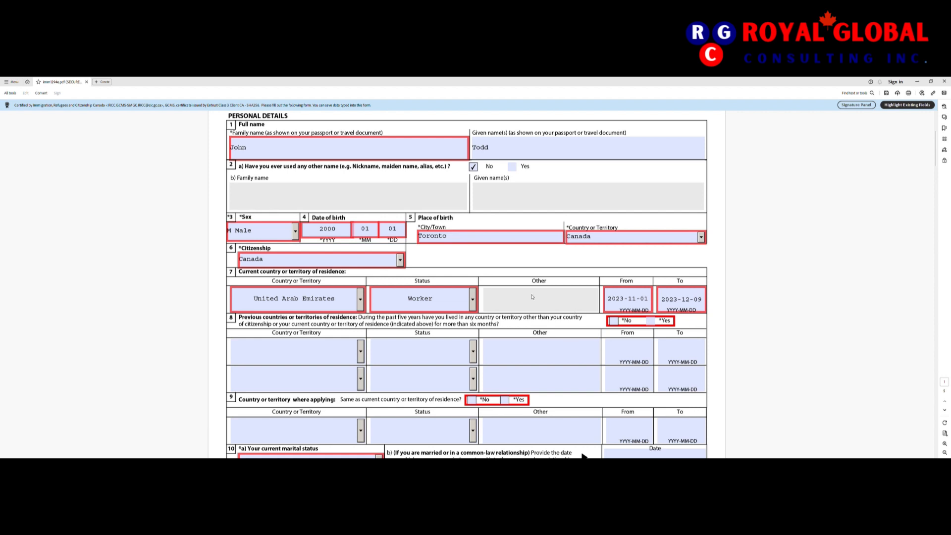
click(699, 302)
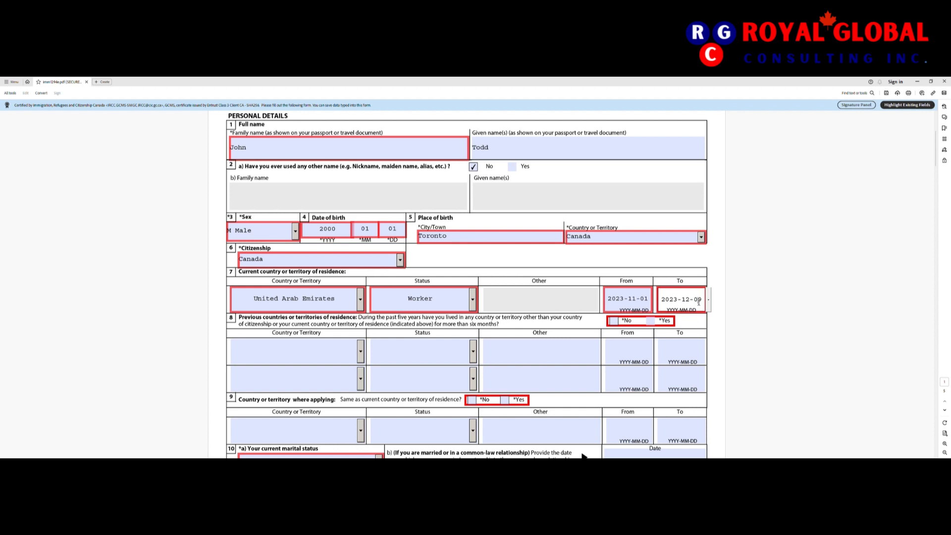
click(709, 299)
click(705, 313)
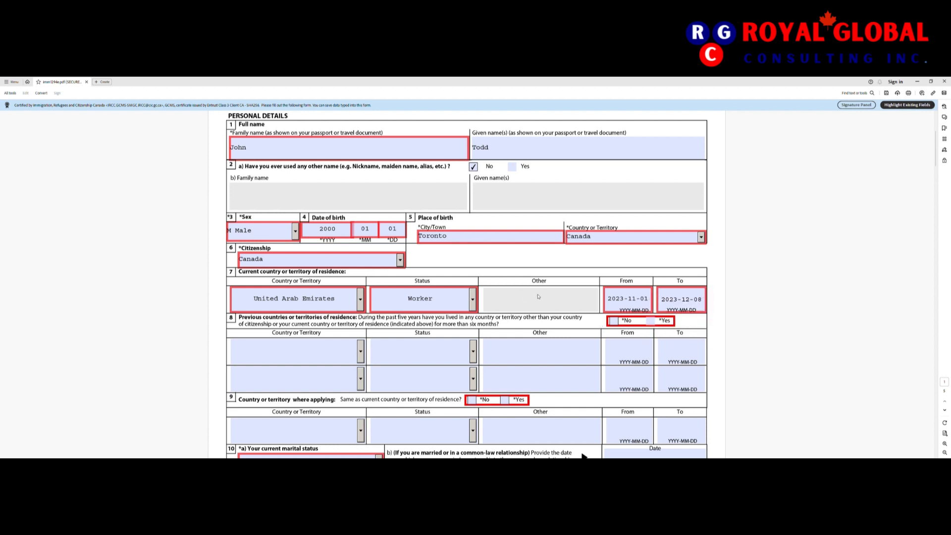
click(683, 301)
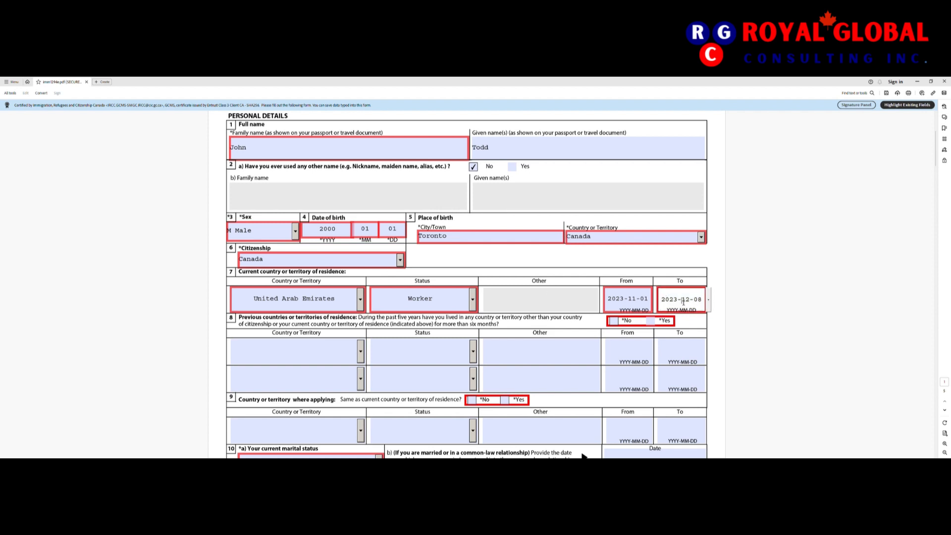
click(710, 301)
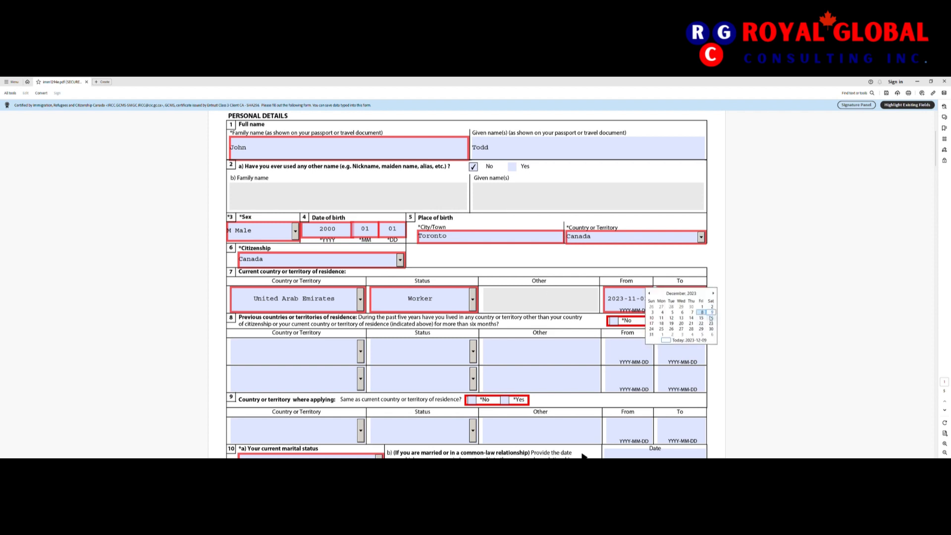
click(662, 319)
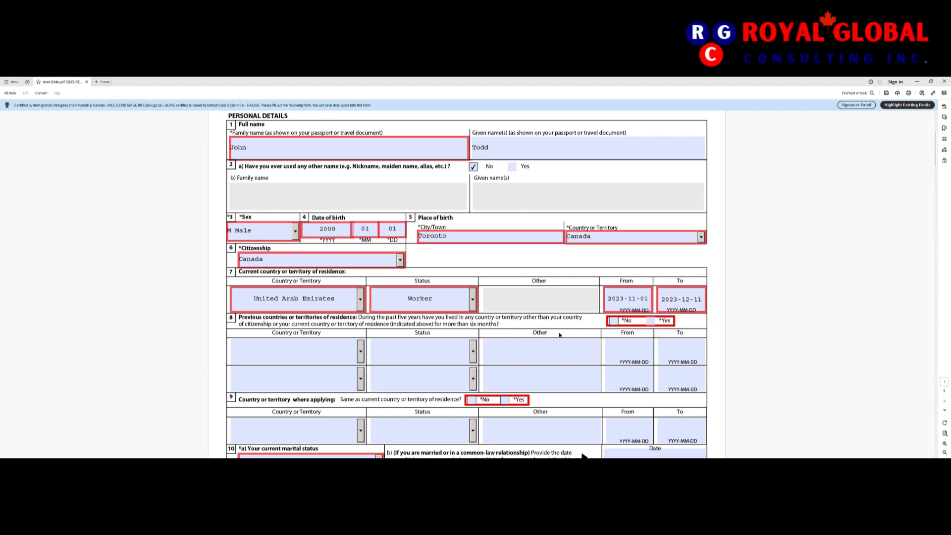
scroll(545, 328, down, 2)
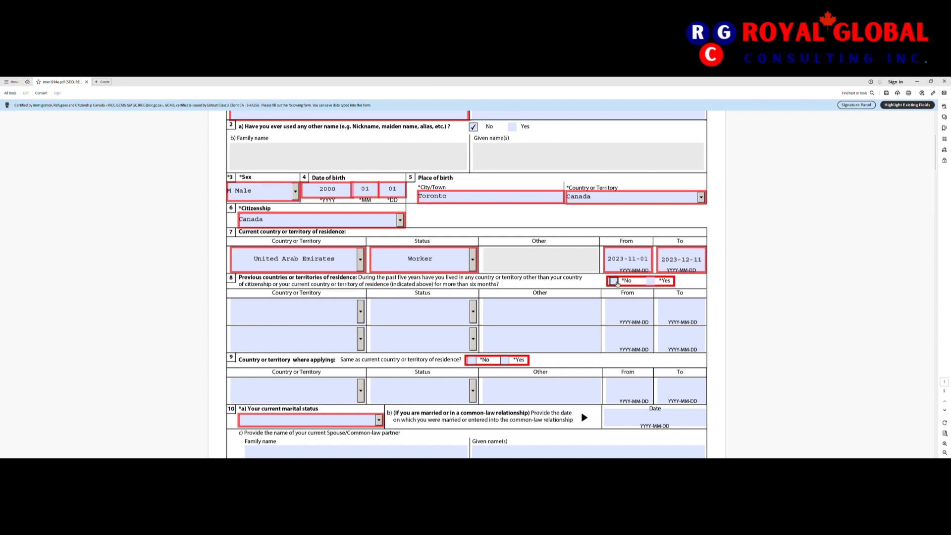
Step: Check No for previous residence countries and Yes for applying from the residence country
click(614, 282)
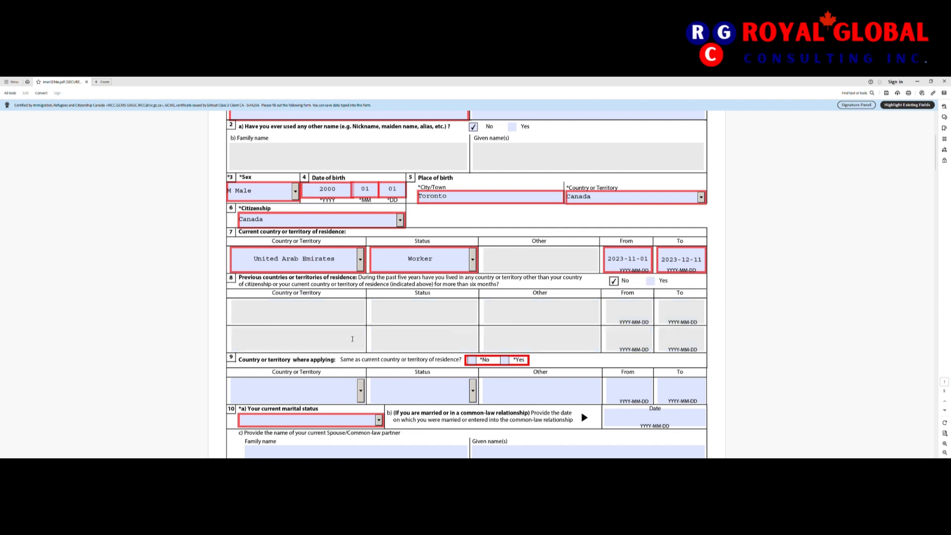
scroll(642, 328, down, 1)
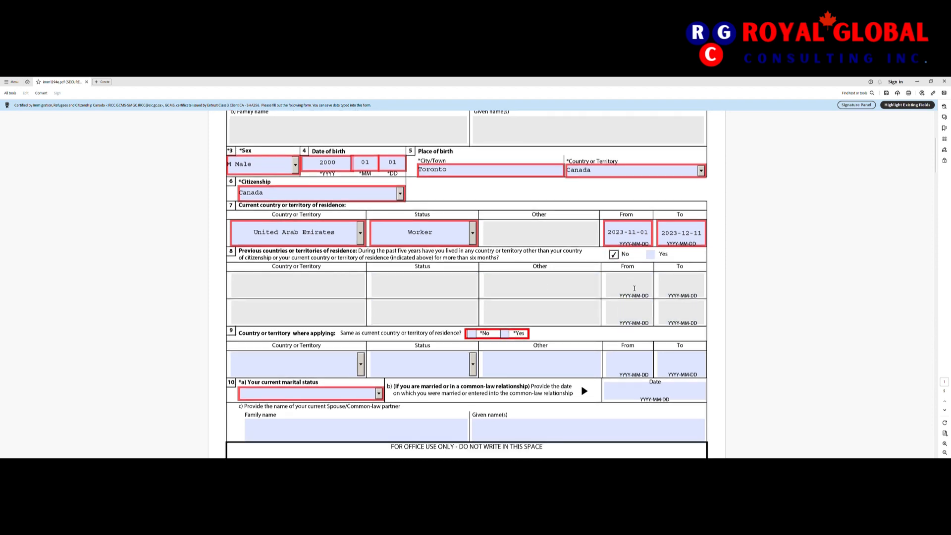
scroll(583, 316, down, 2)
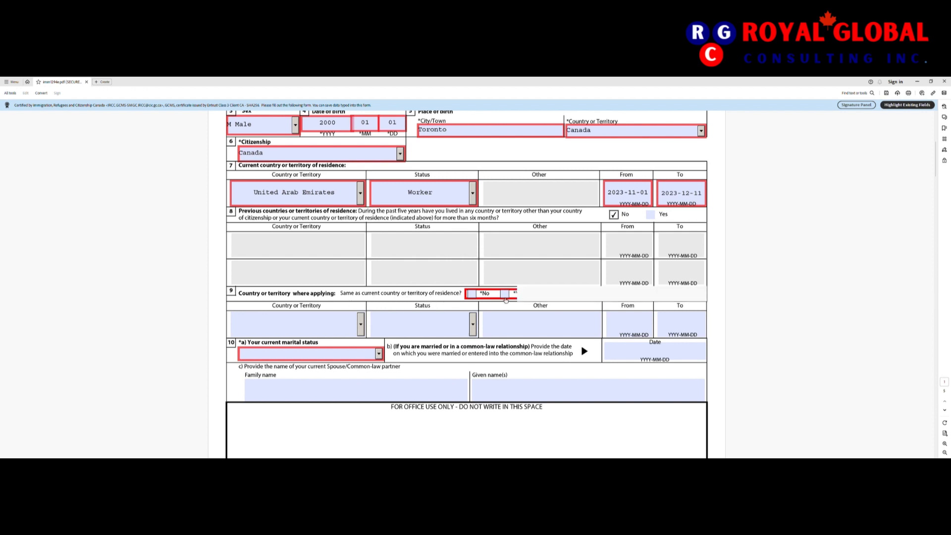
click(504, 293)
scroll(414, 337, down, 1)
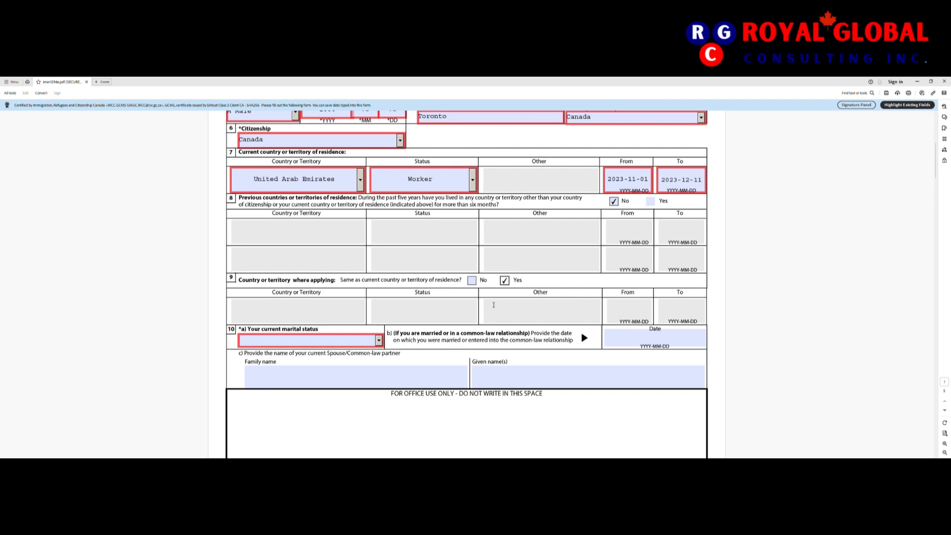
scroll(525, 324, down, 1)
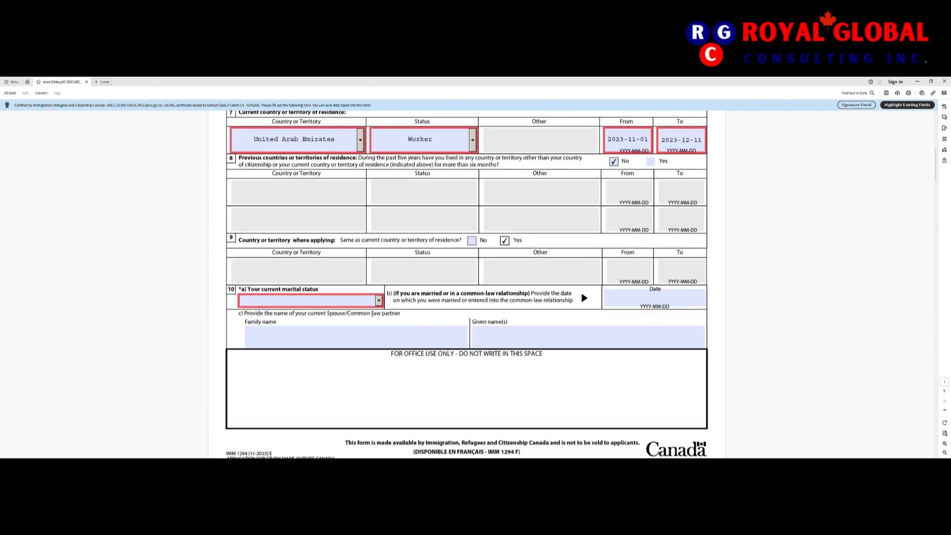
click(379, 300)
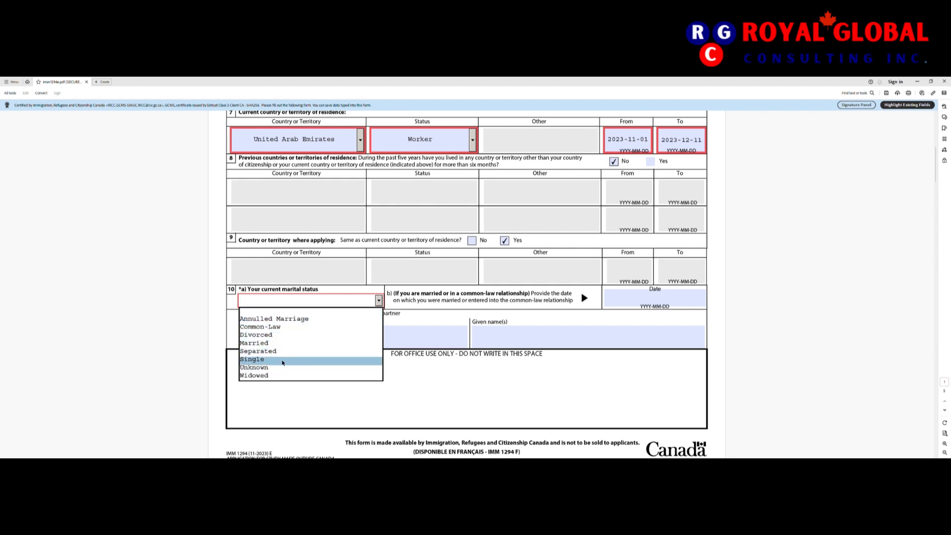
Step: Set marital status to Single and answer No to question 11a on previous marriage
click(283, 363)
scroll(485, 343, down, 5)
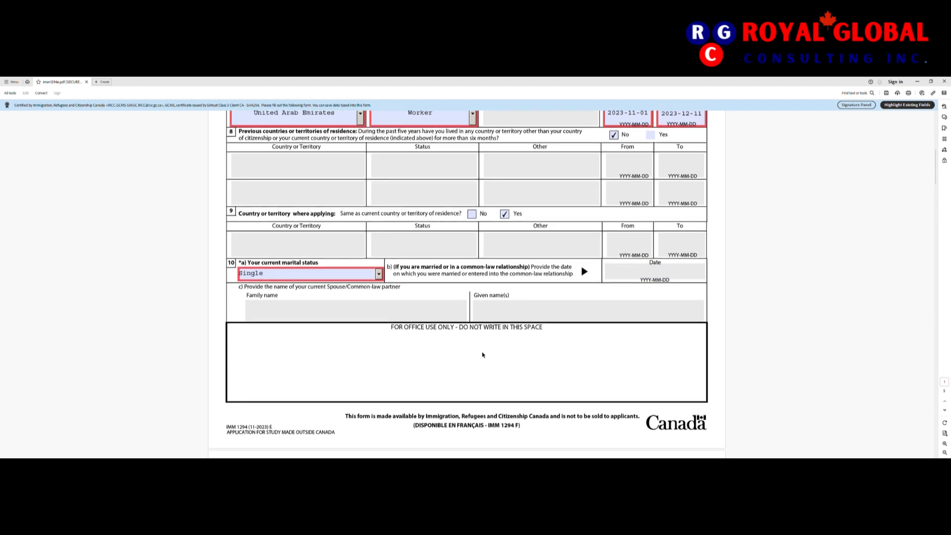
scroll(485, 352, down, 2)
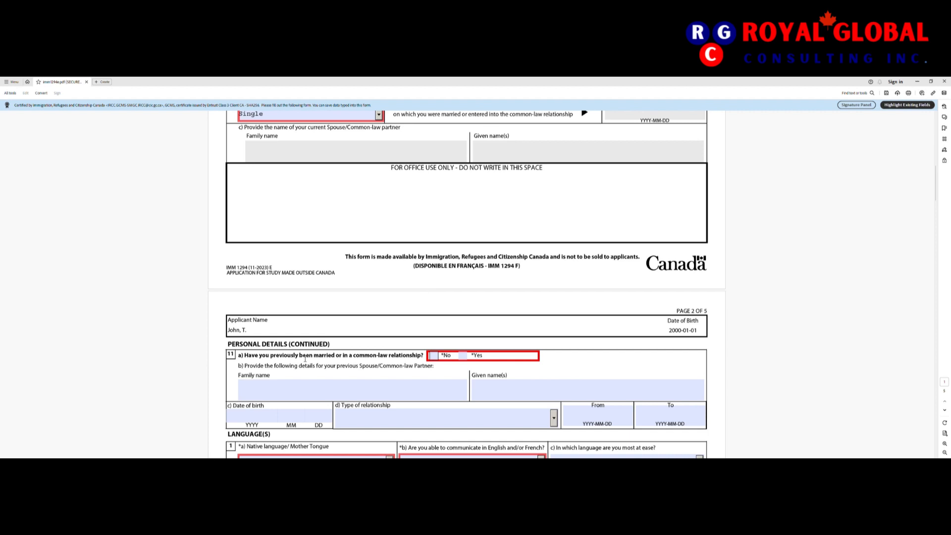
scroll(353, 355, down, 2)
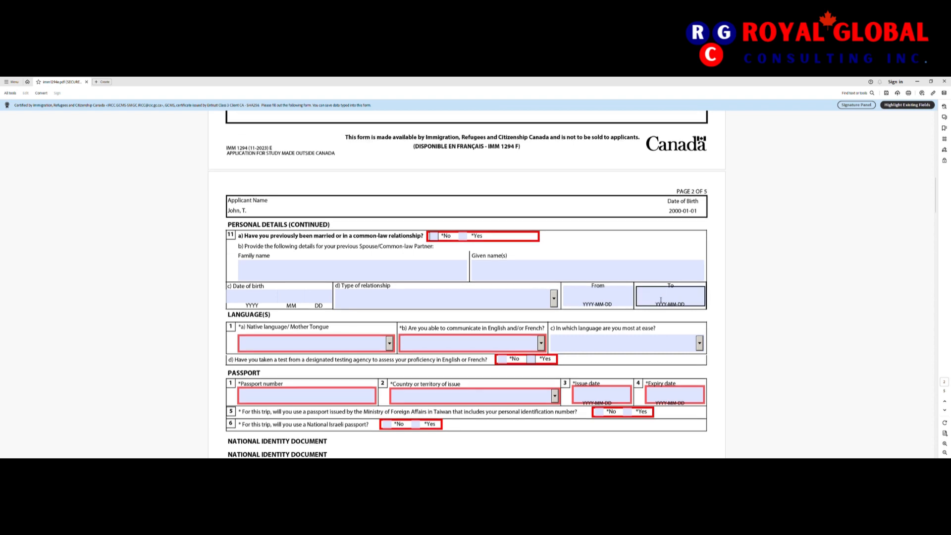
scroll(319, 216, down, 2)
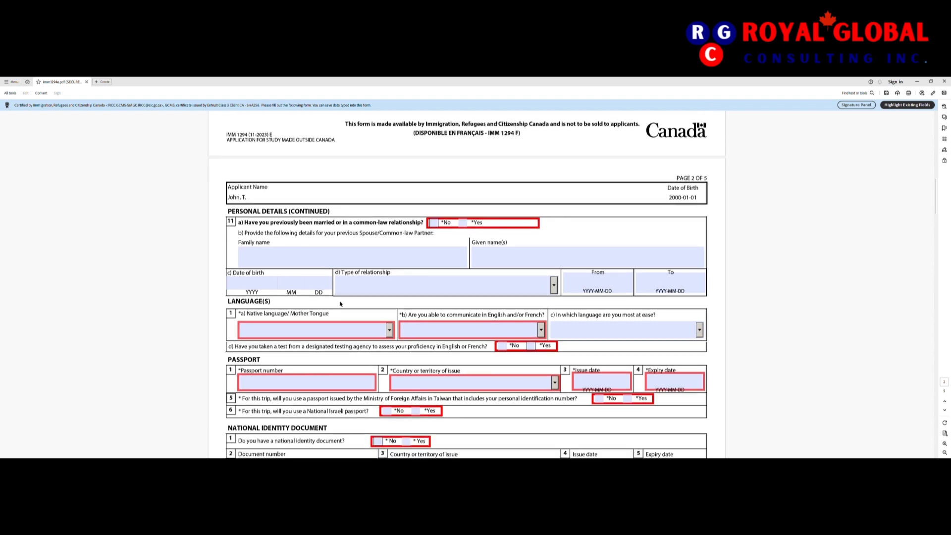
scroll(341, 304, down, 1)
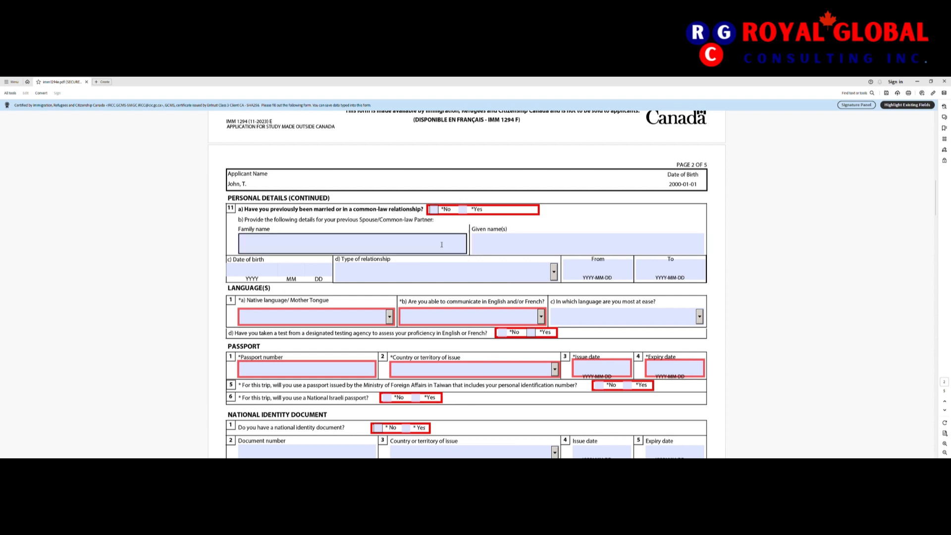
click(495, 247)
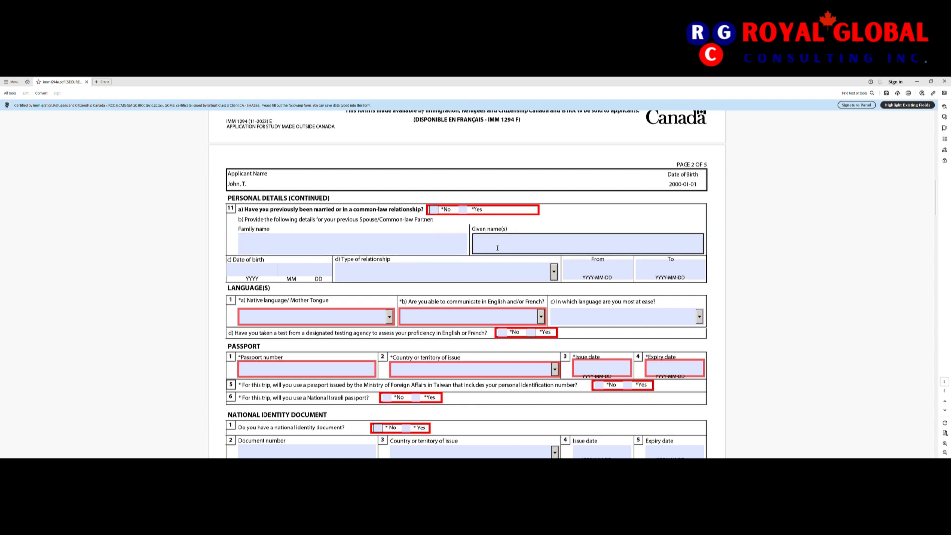
click(434, 209)
Step: Set native language to Arabic, Egypt and English ability, and answer Yes to a language test
scroll(444, 272, down, 2)
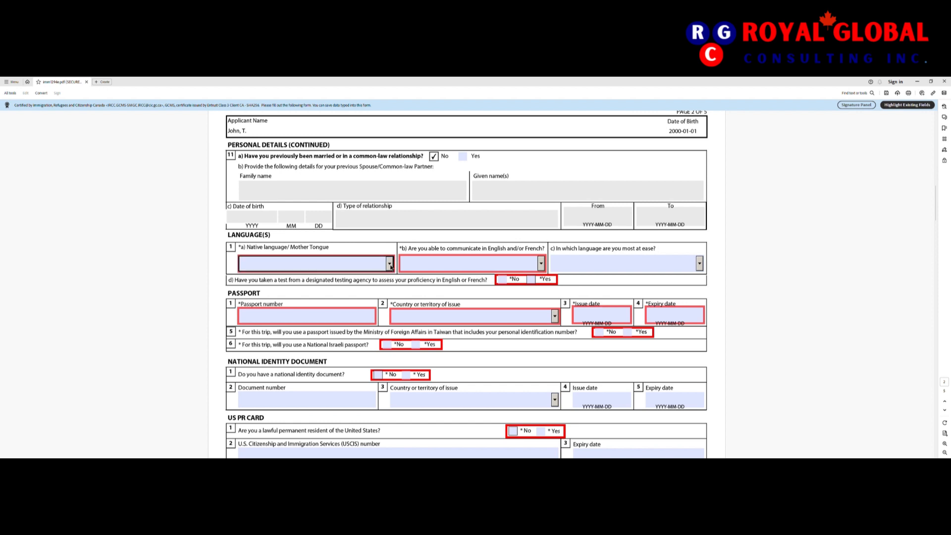
click(390, 265)
click(391, 325)
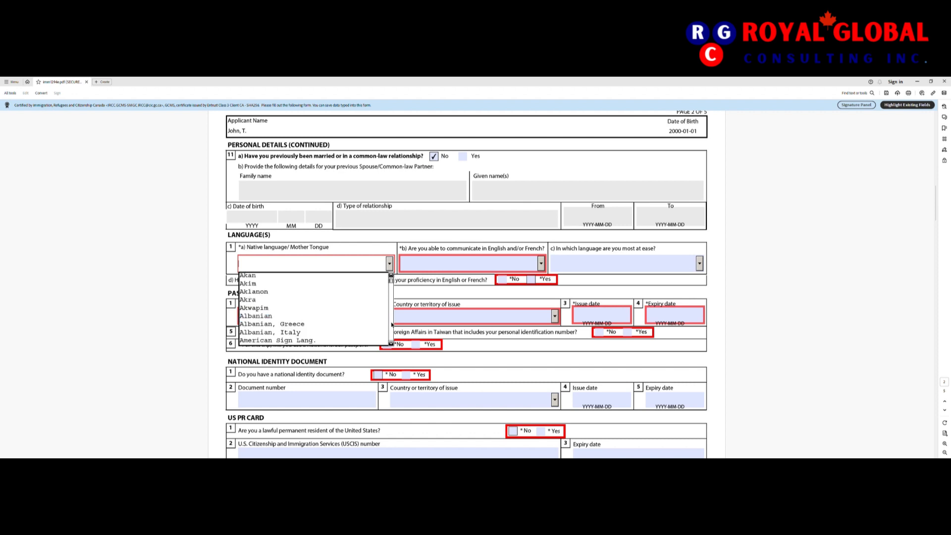
click(392, 325)
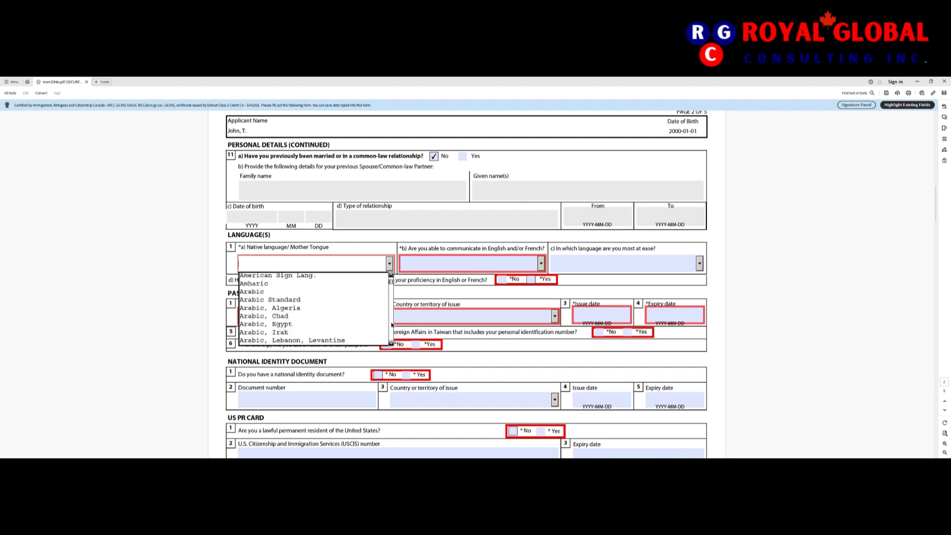
click(316, 326)
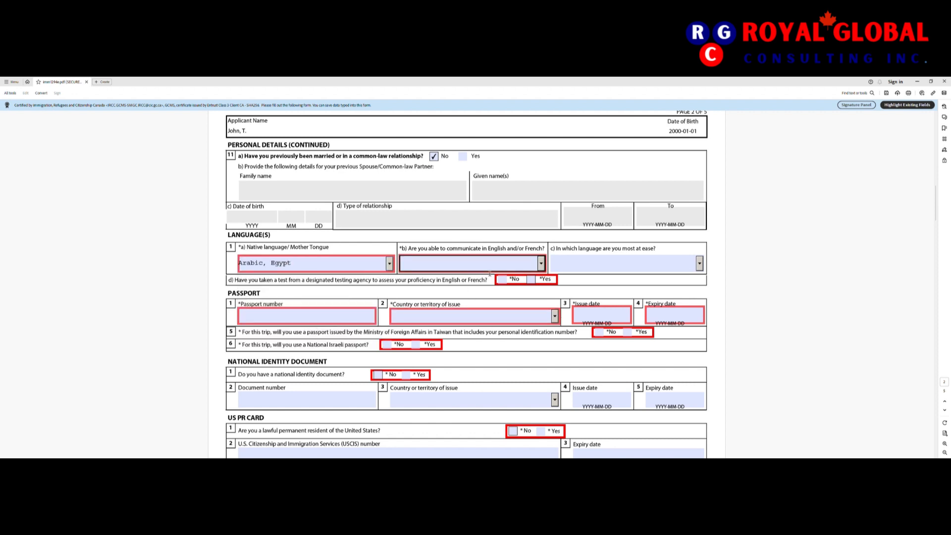
click(542, 267)
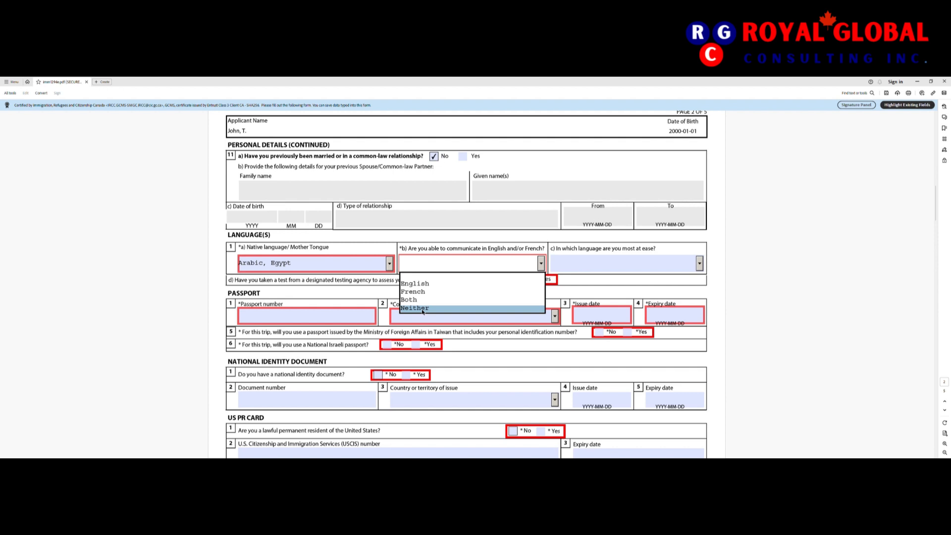
click(416, 284)
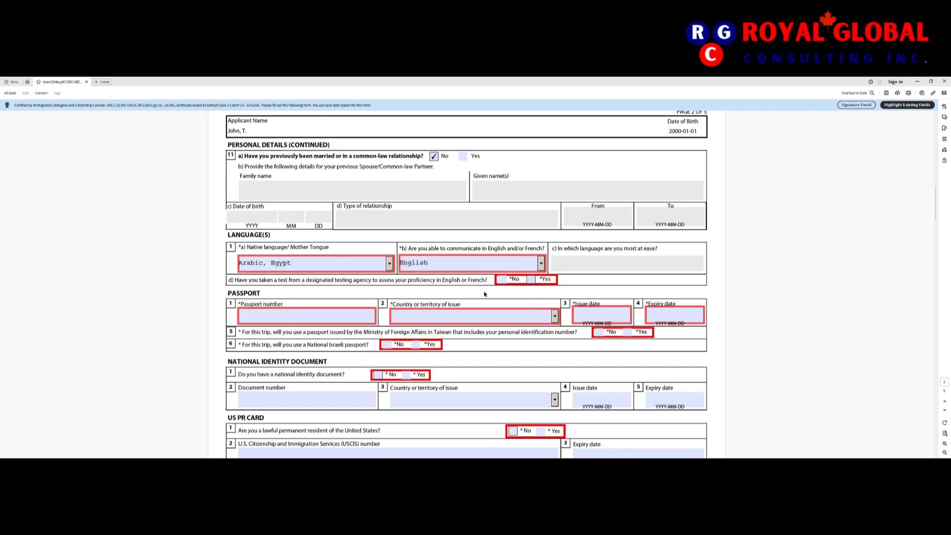
scroll(375, 328, down, 1)
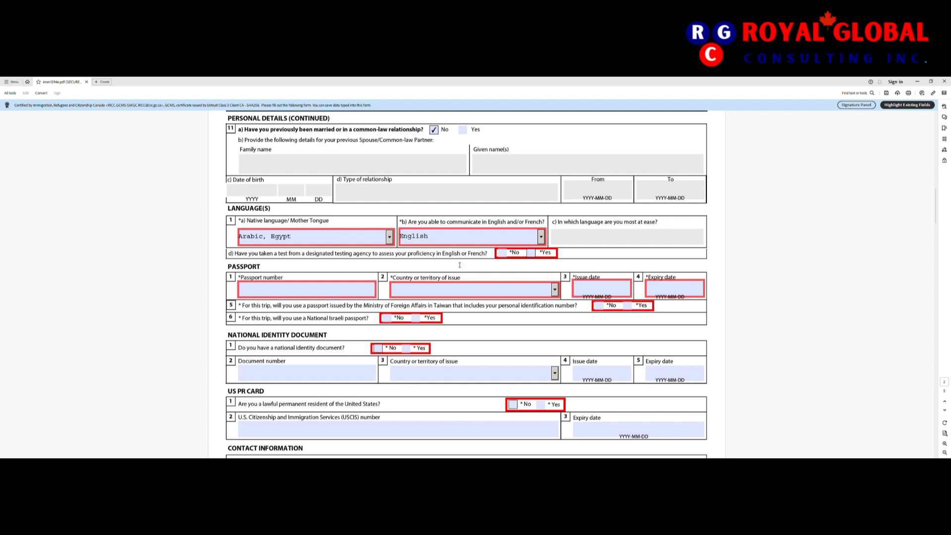
click(533, 255)
Step: Enter the passport number and choose IDN (Indonesia) as the issuing country
scroll(436, 333, down, 1)
click(276, 267)
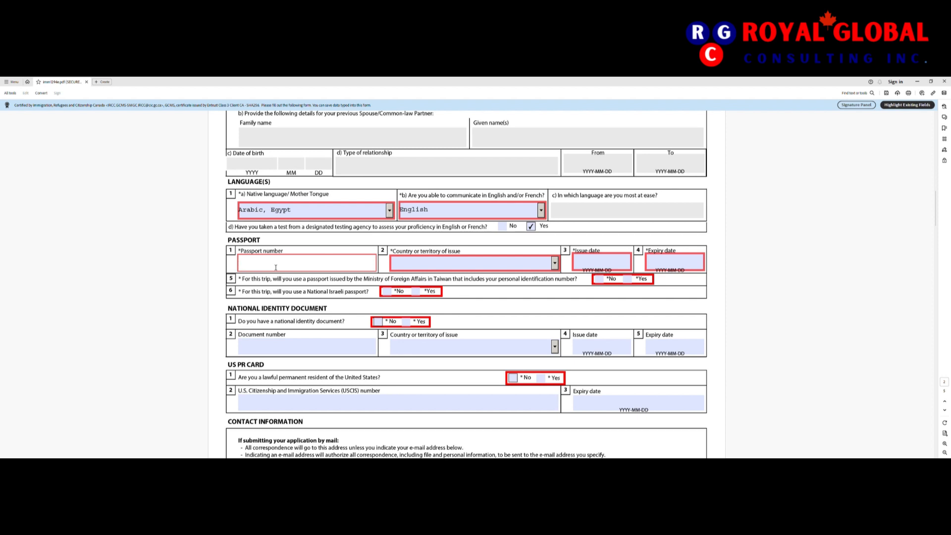
key(Tab)
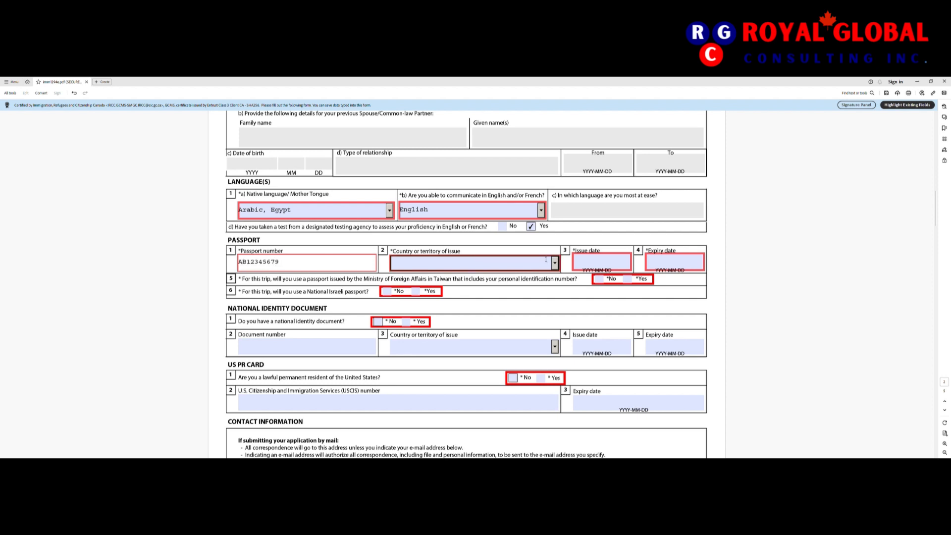
click(558, 266)
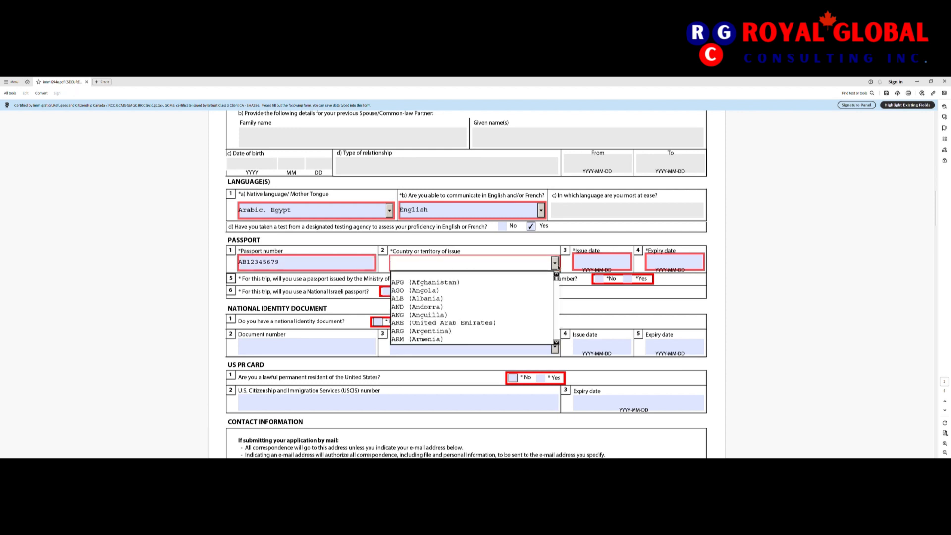
text(uni)
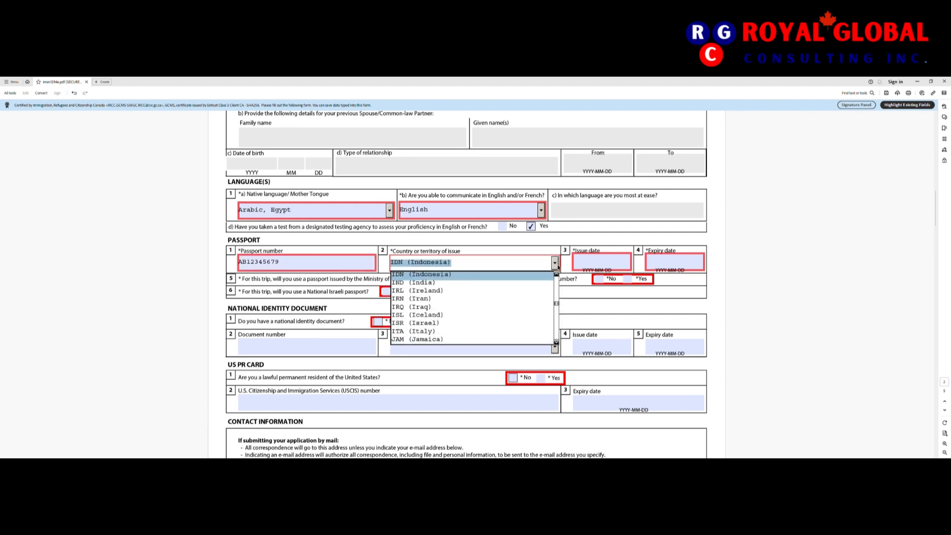
click(494, 278)
Step: Enter passport issue date 2023-11-01 and expiry date 2033-10-31
click(605, 263)
click(589, 264)
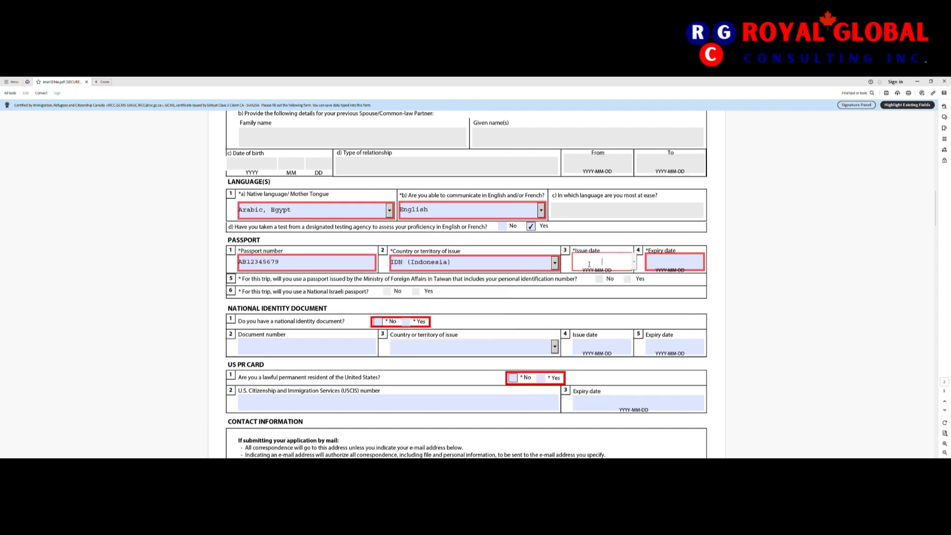
text(2023-11-01)
key(Tab)
text(20)
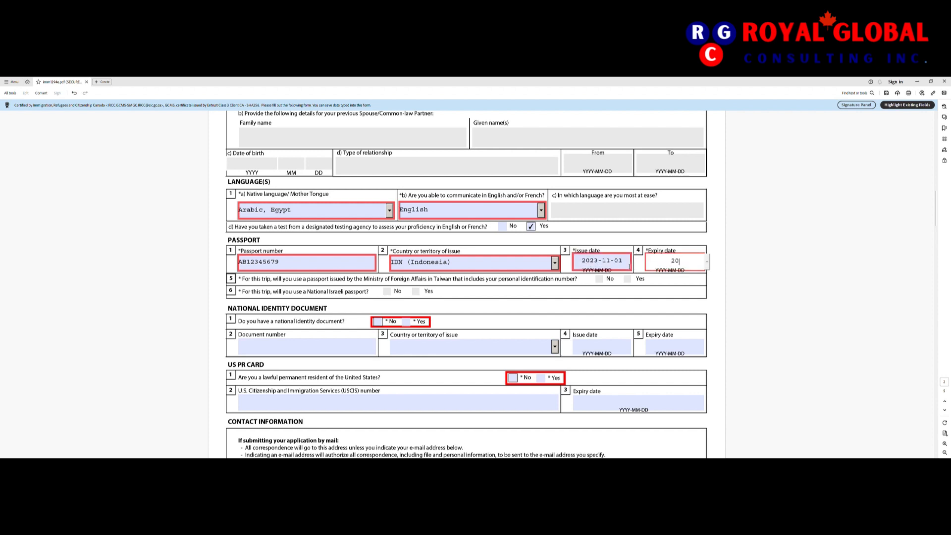
text(33-10-31)
key(Tab)
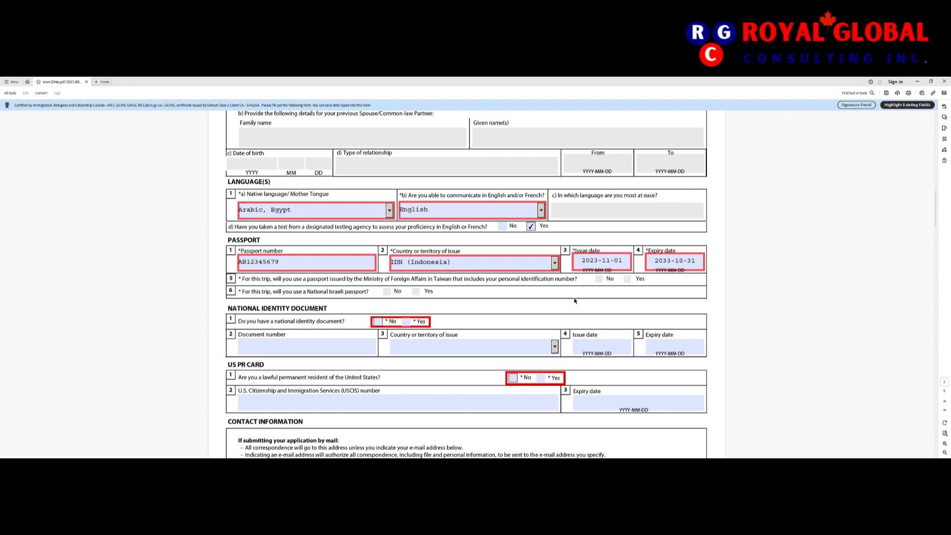
scroll(575, 301, down, 1)
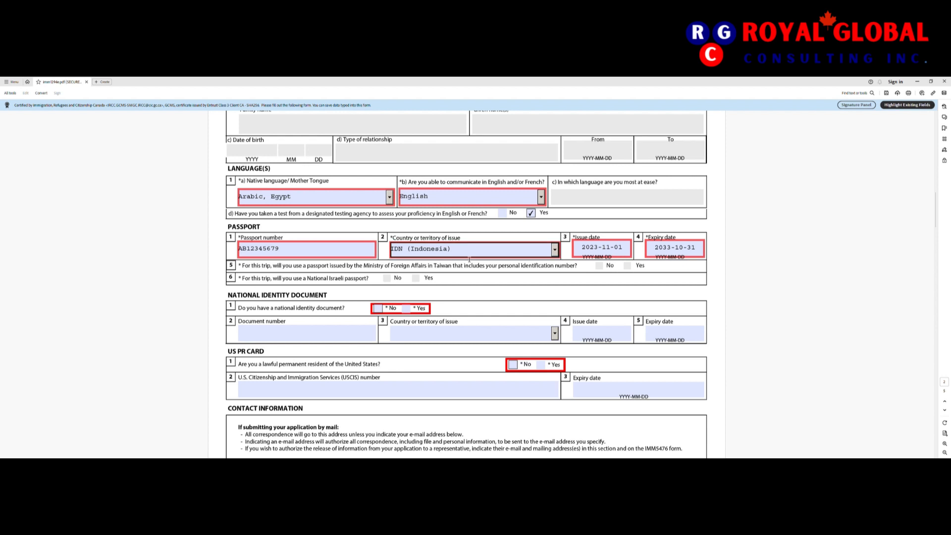
Step: Check No for the national identity document question and the US PR card question
click(394, 248)
scroll(407, 253, down, 1)
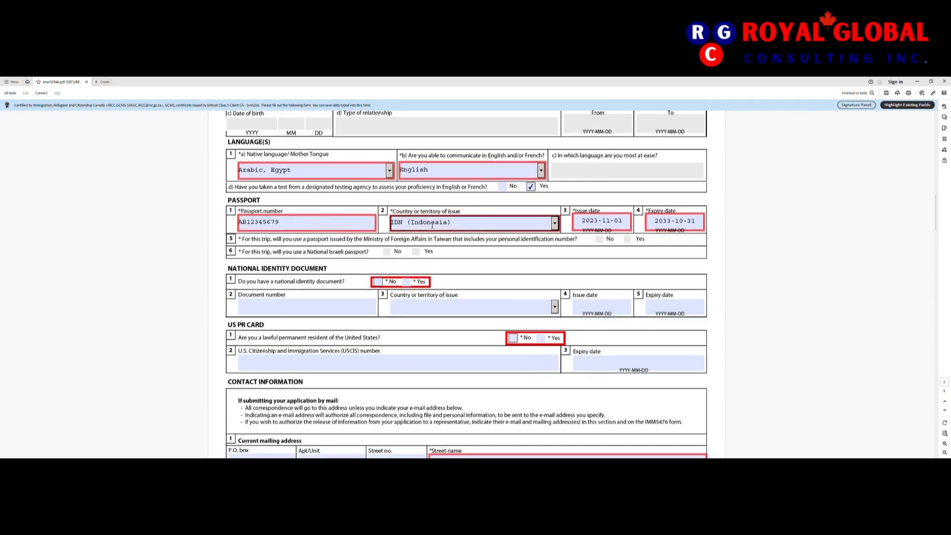
click(483, 254)
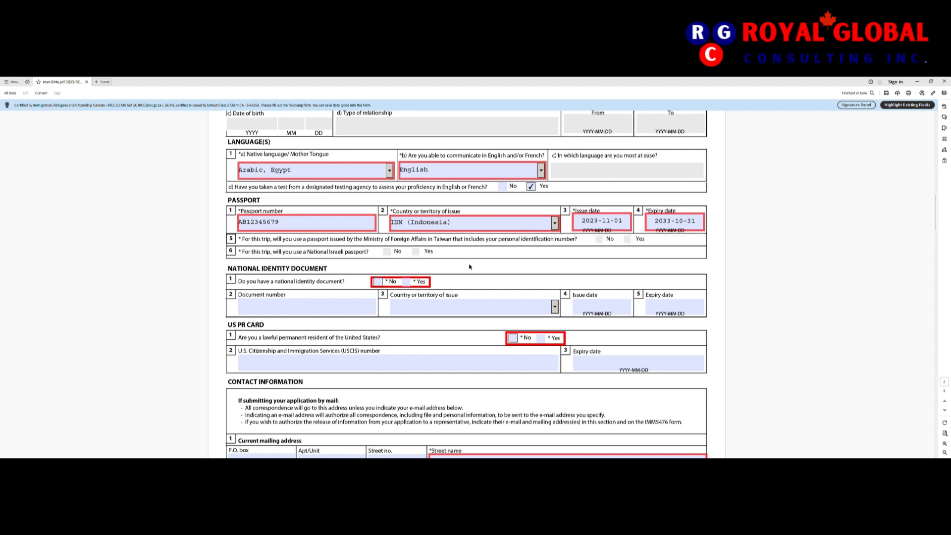
scroll(460, 291, down, 1)
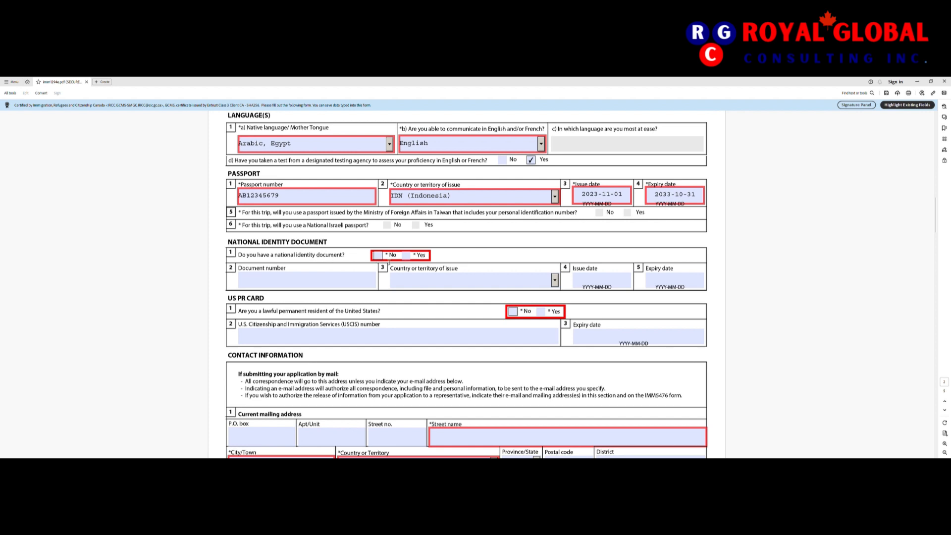
click(384, 258)
scroll(364, 317, down, 1)
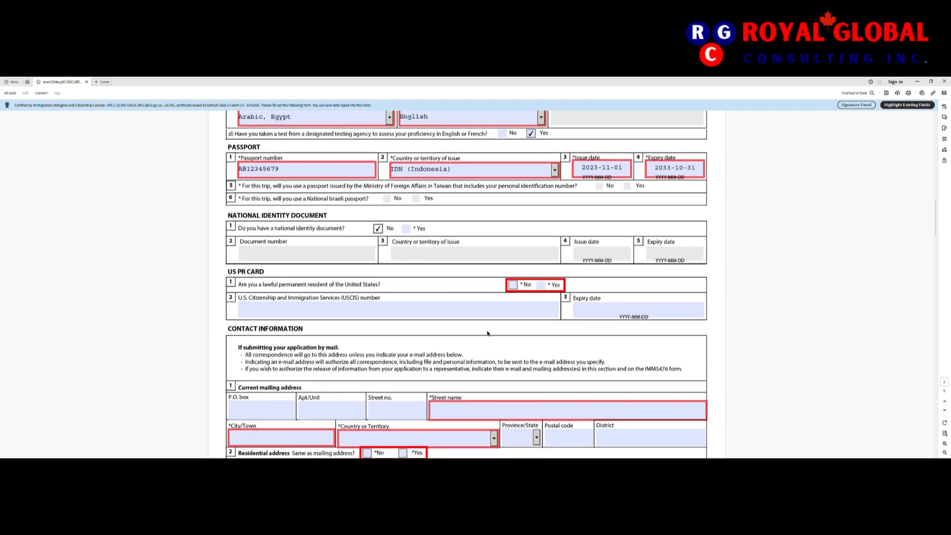
click(514, 285)
scroll(470, 365, down, 1)
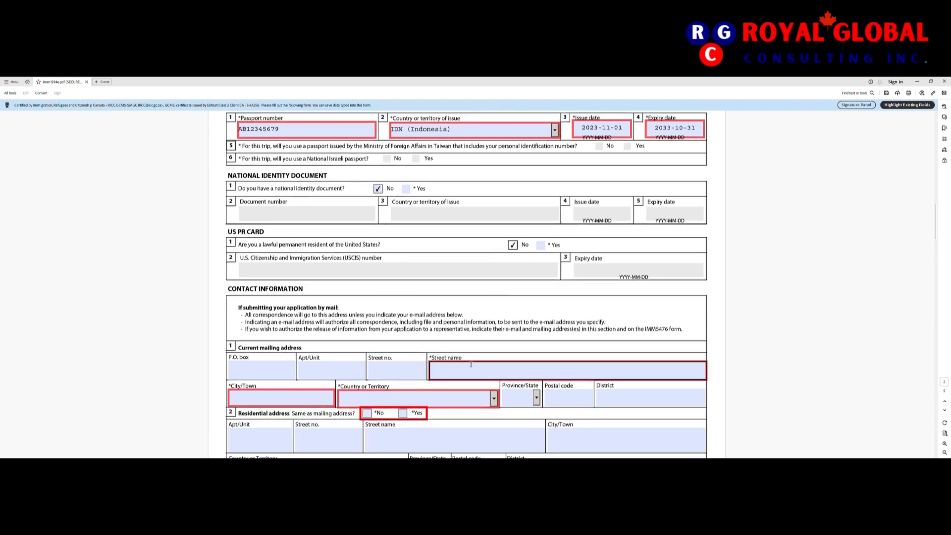
scroll(471, 365, down, 2)
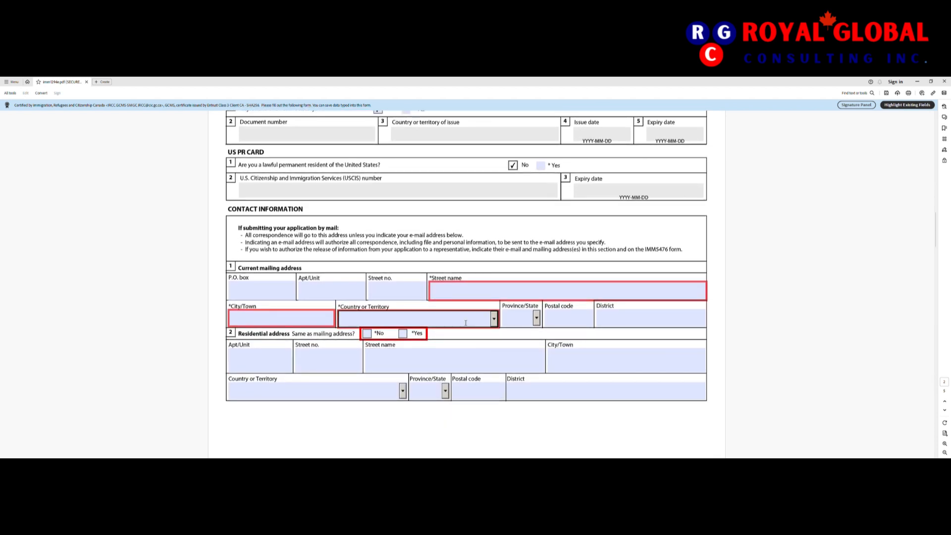
Step: Enter street name 'abc' and city Toronto in the mailing address
drag(468, 239, 363, 240)
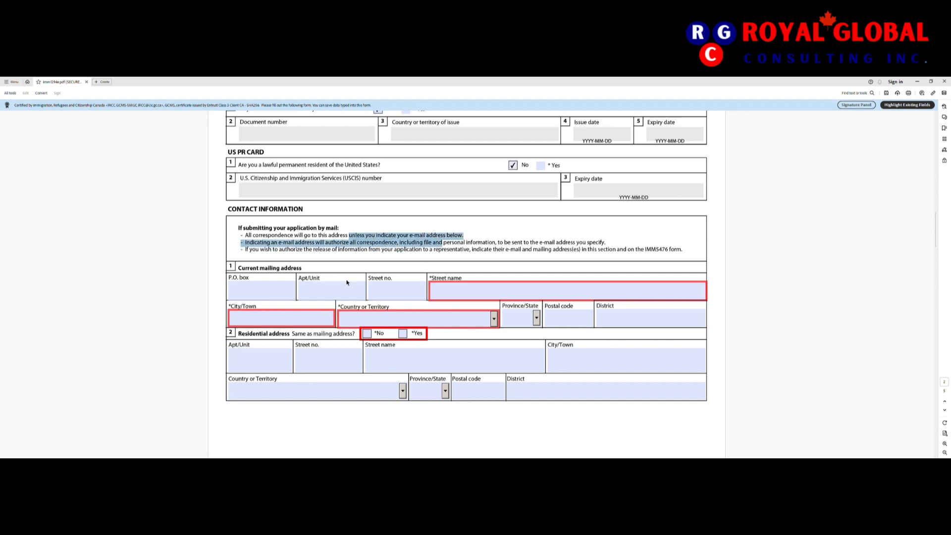
click(383, 257)
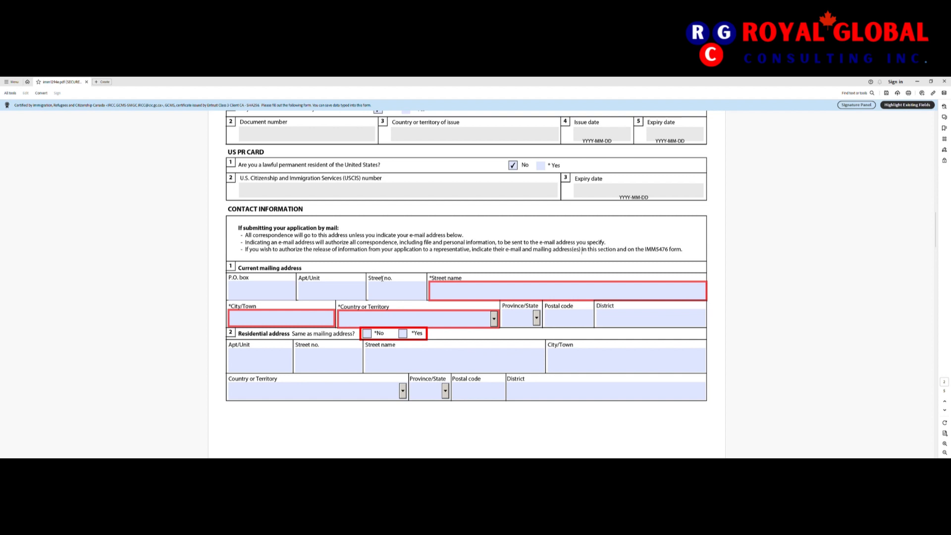
click(334, 356)
click(472, 296)
text(abc)
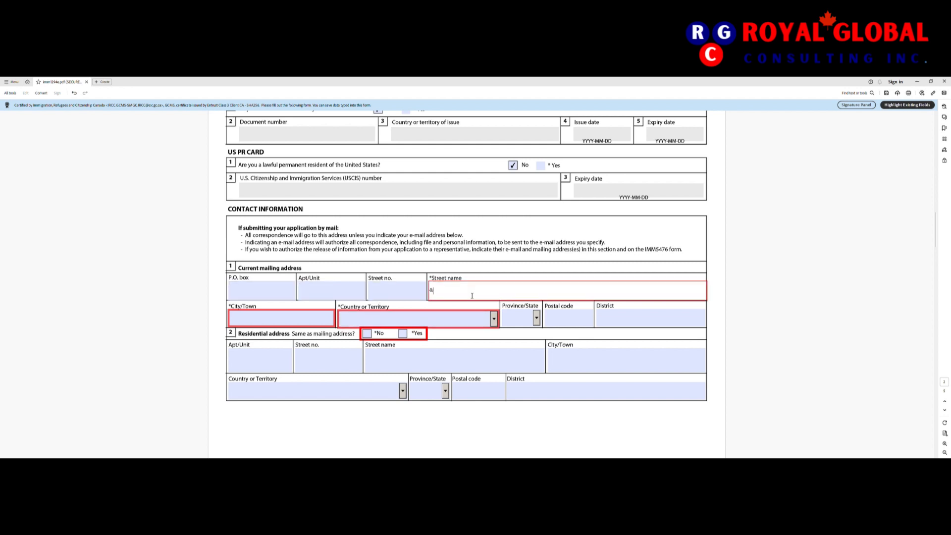
click(314, 320)
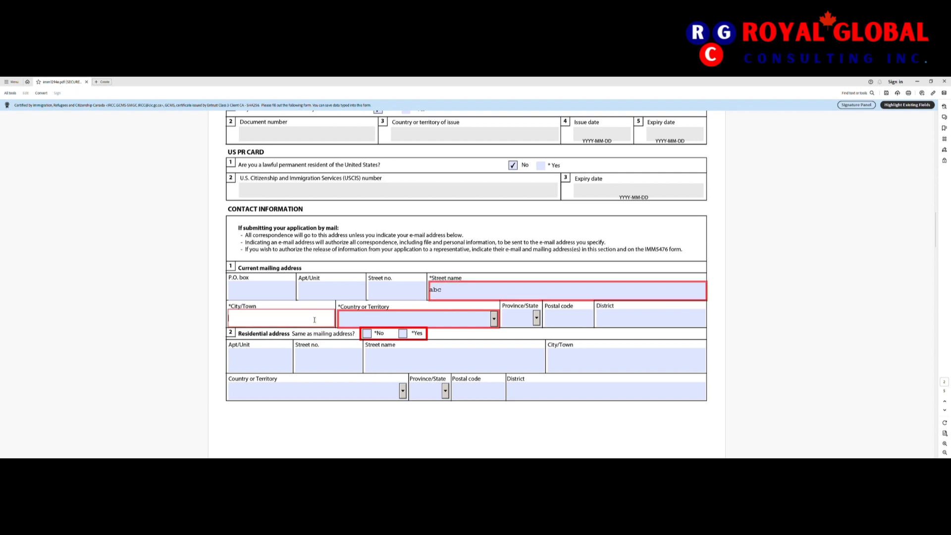
text(Toronto)
Step: Set the mailing address country to Canada
key(Tab)
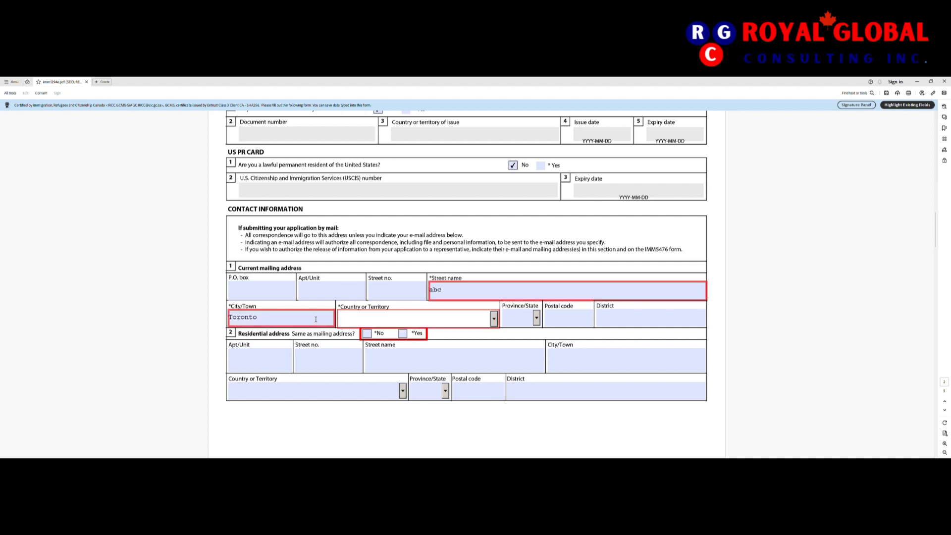
click(494, 319)
key(c)
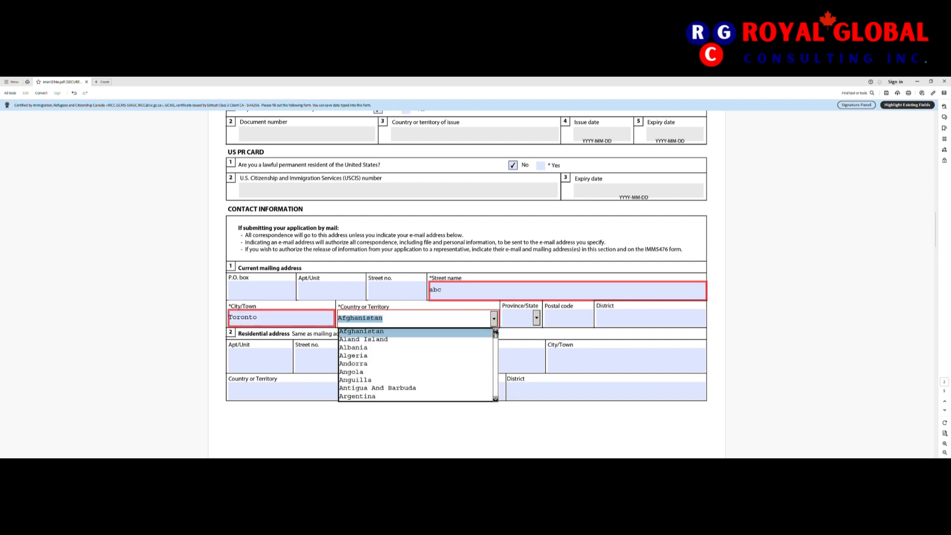
click(496, 399)
click(496, 398)
click(496, 399)
click(496, 398)
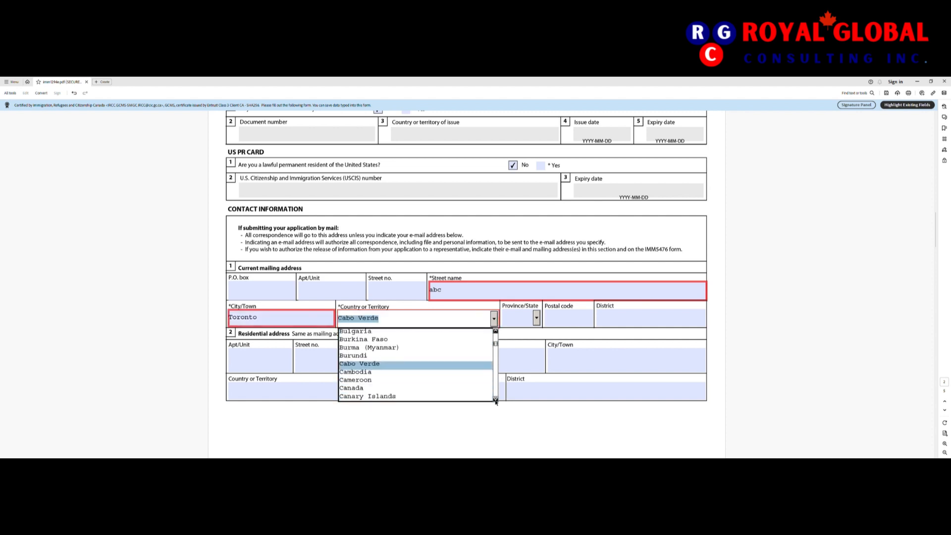
click(496, 399)
click(384, 377)
click(495, 320)
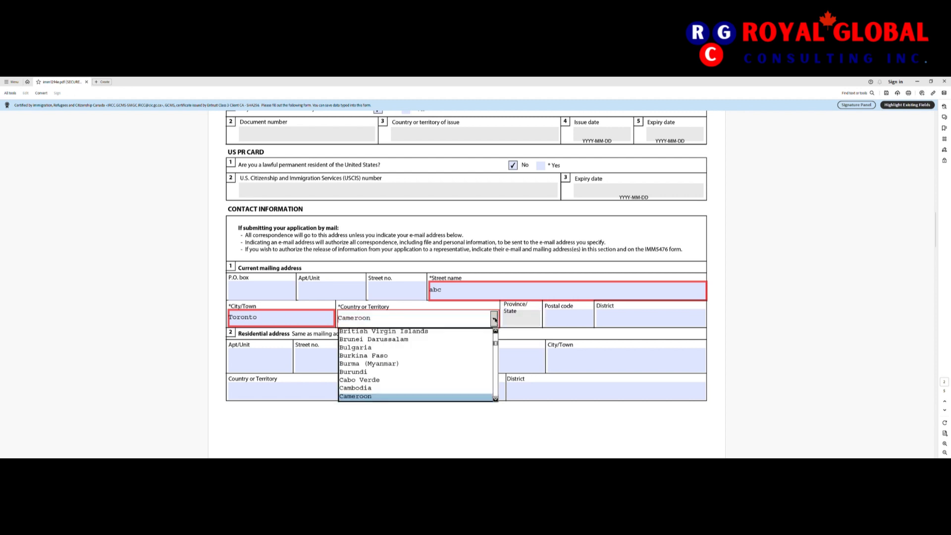
scroll(383, 396, down, 1)
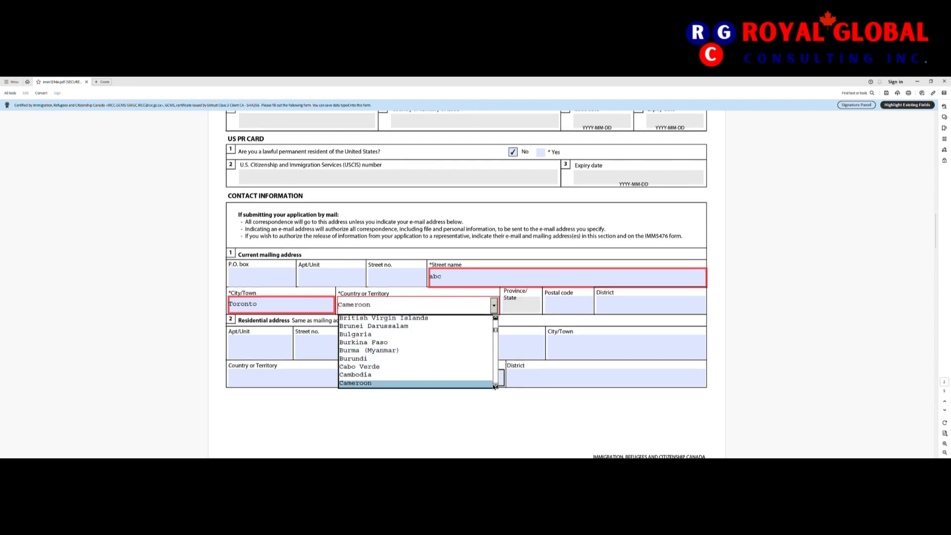
scroll(426, 367, down, 1)
click(429, 384)
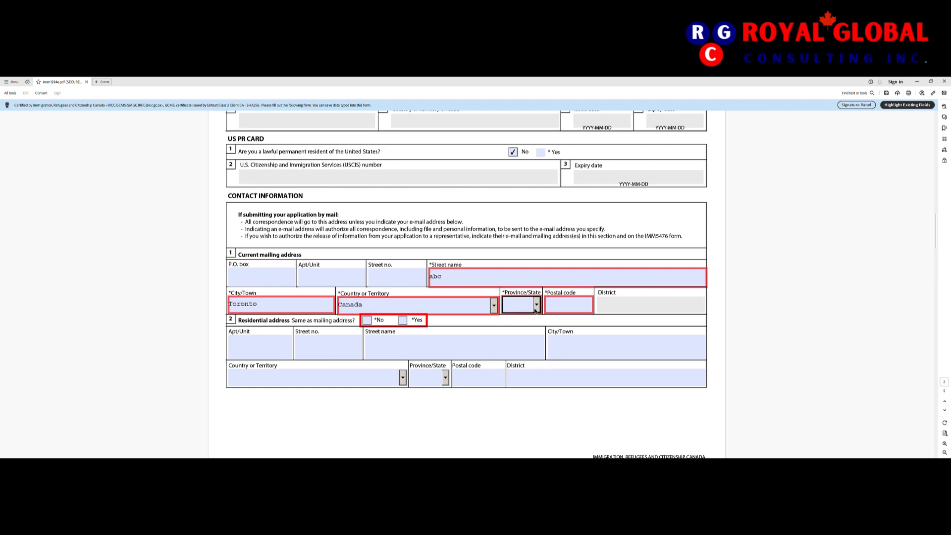
Step: Choose BC as the mailing province and enter postal code L3X 2R5
click(537, 305)
click(521, 339)
click(577, 311)
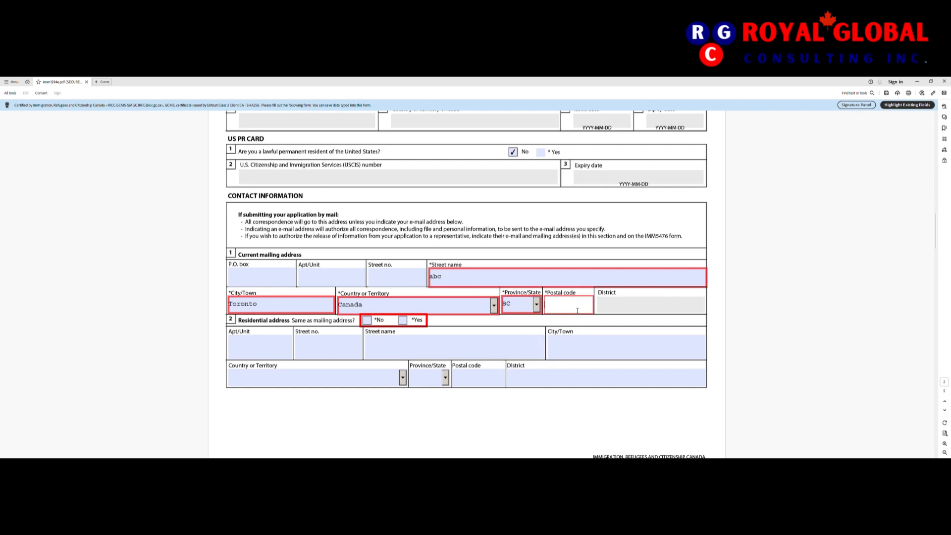
text(123465)
key(ctrl+a)
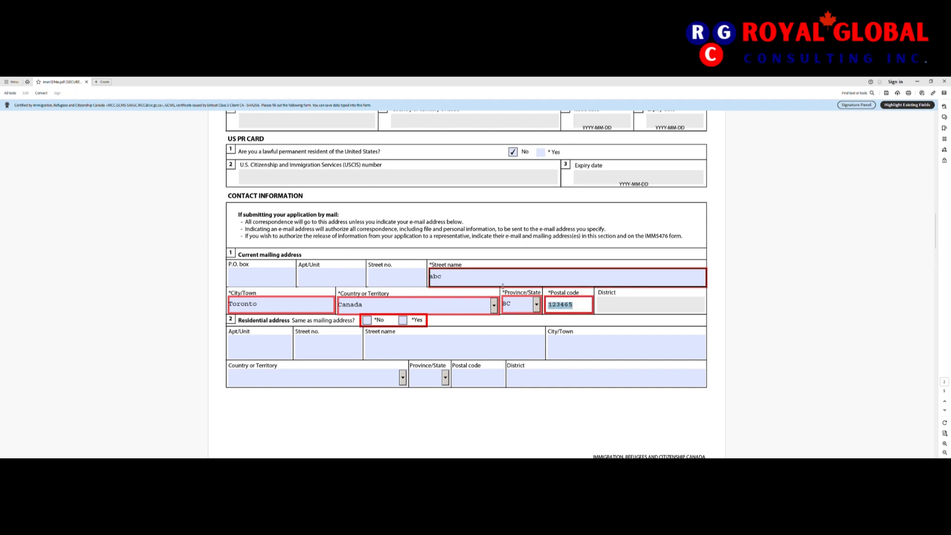
text(L3X 2R5)
key(Tab)
Step: Tick Yes for residential address same as mailing address
scroll(455, 320, down, 3)
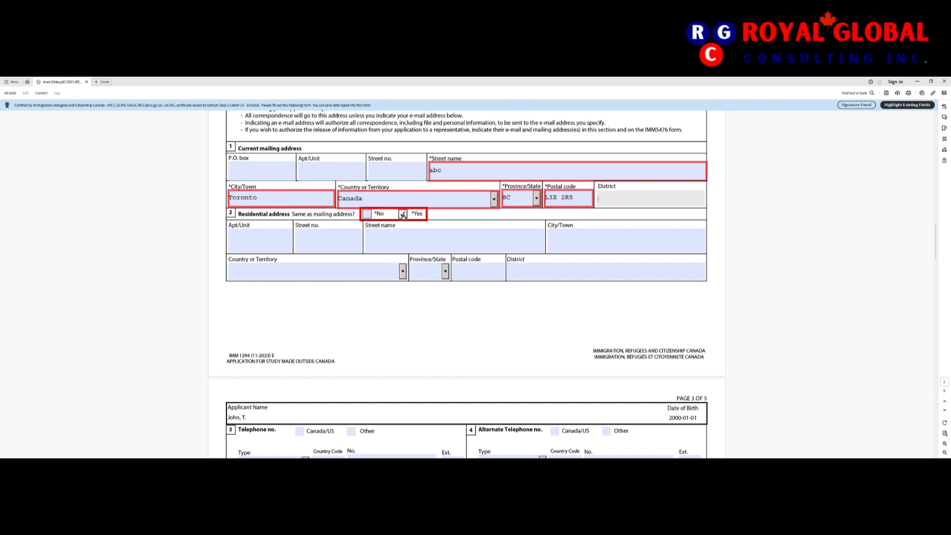
click(402, 214)
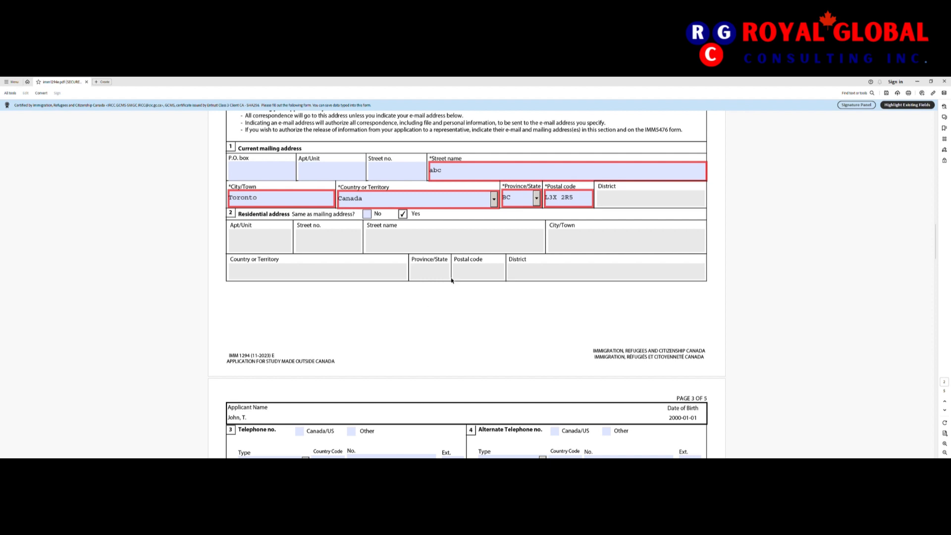
scroll(465, 258, down, 3)
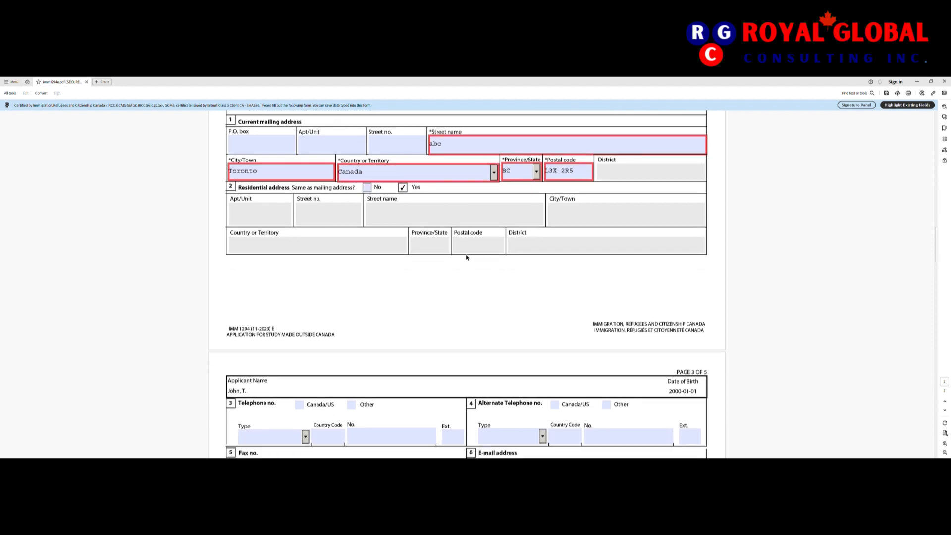
scroll(466, 257, down, 4)
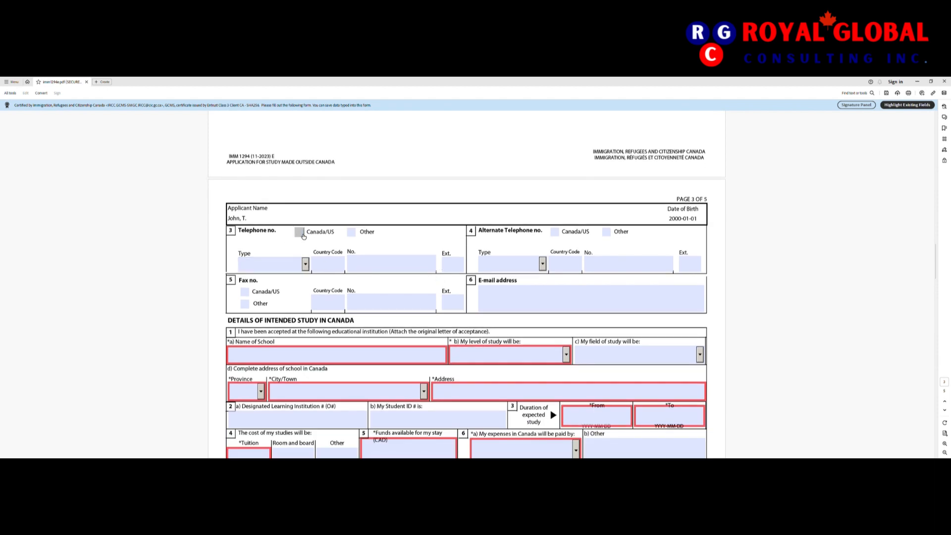
Step: Type the applicant's e-mail address in the E-mail field, leaving telephone and fax empty
click(300, 233)
click(302, 234)
scroll(393, 288, down, 1)
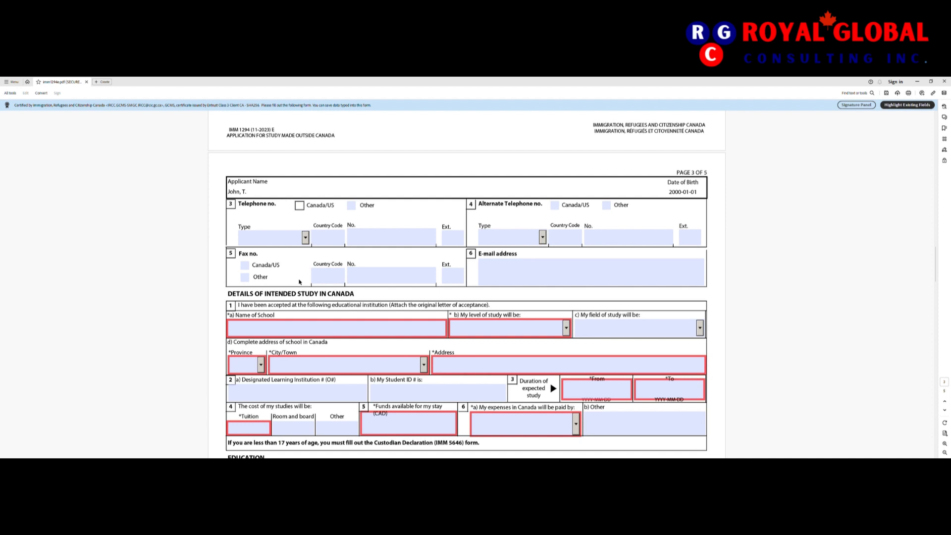
click(396, 279)
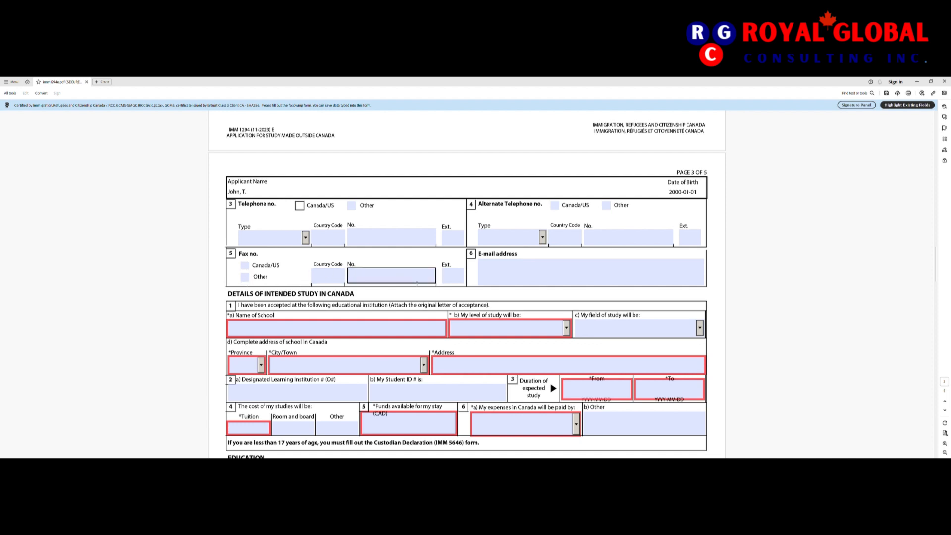
click(450, 281)
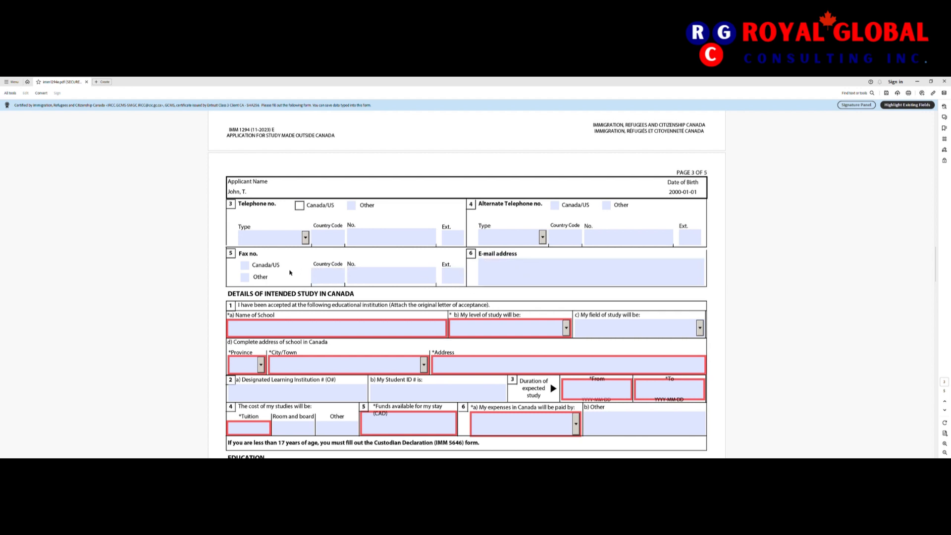
click(522, 270)
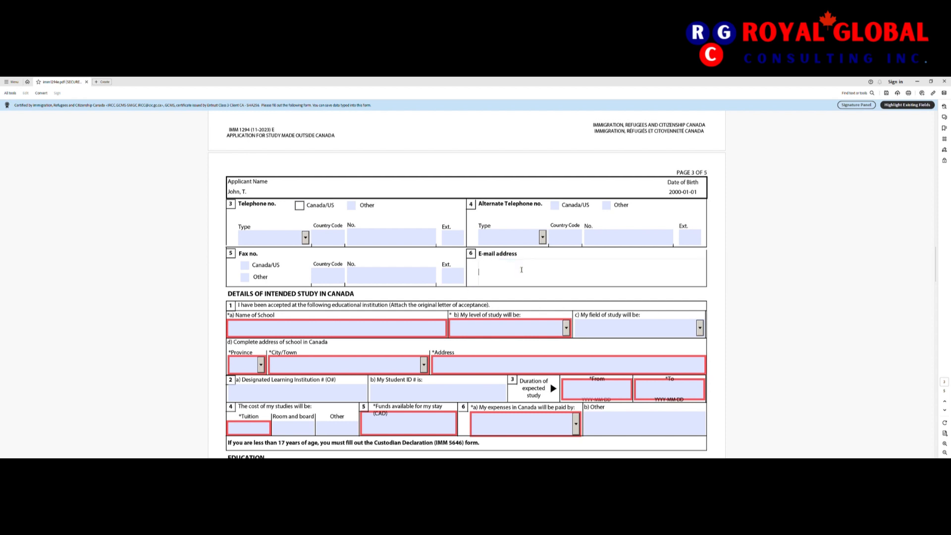
key(Tab)
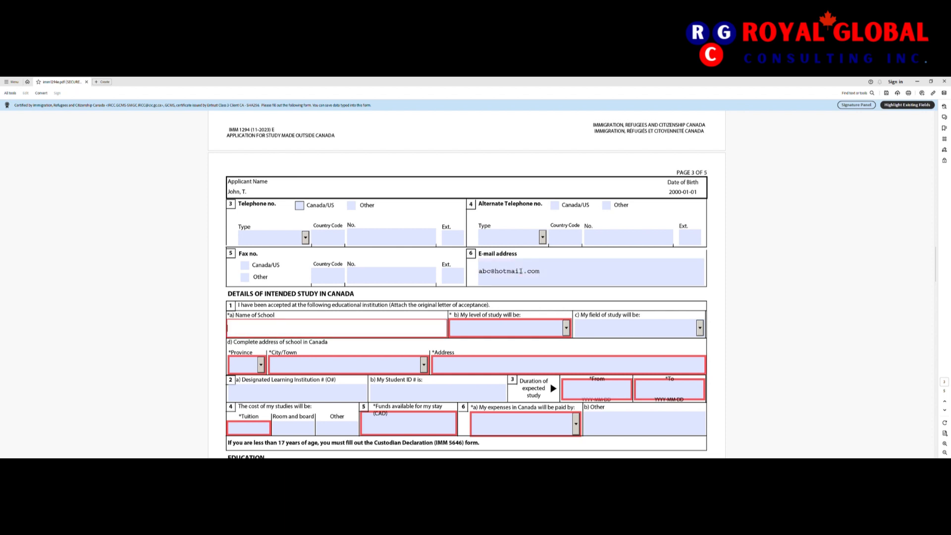
scroll(521, 271, down, 1)
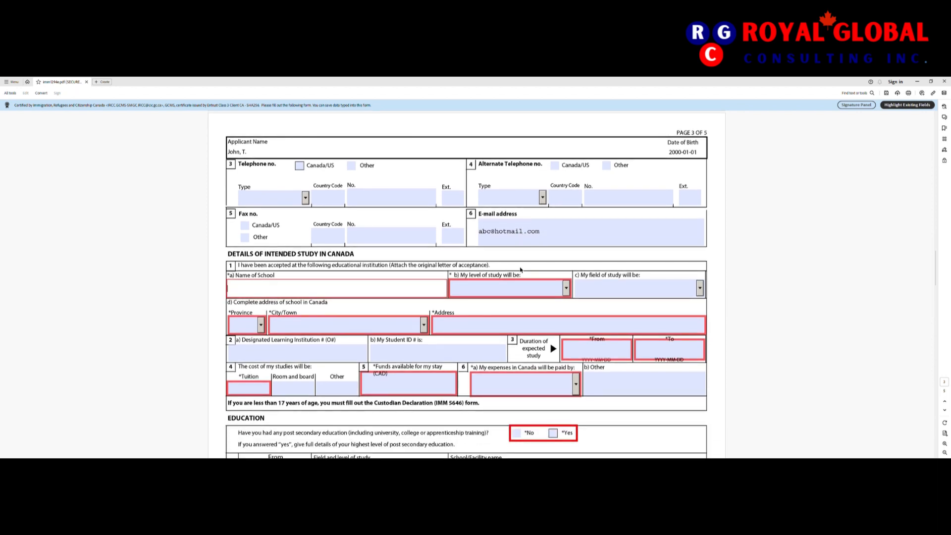
Step: Enter University of Toronto as the Name of School
scroll(522, 249, down, 1)
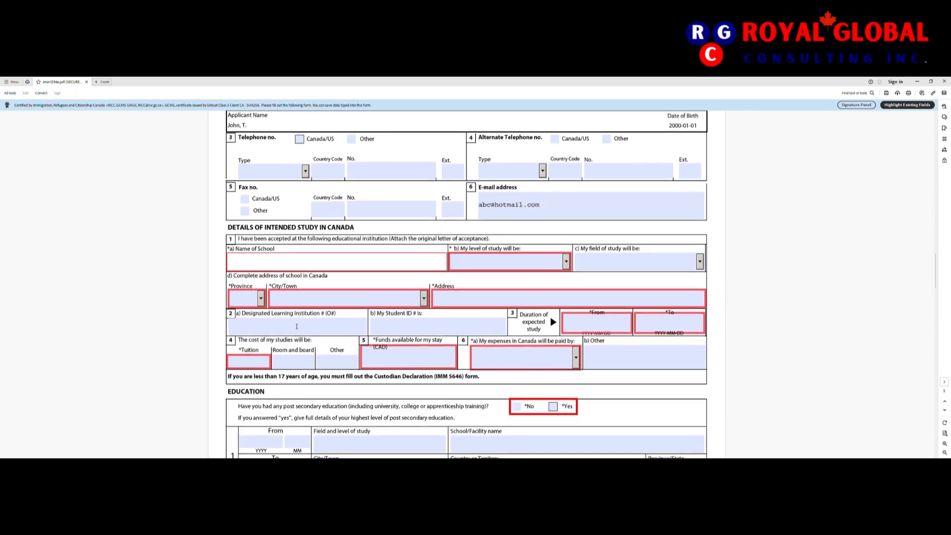
scroll(275, 322, down, 1)
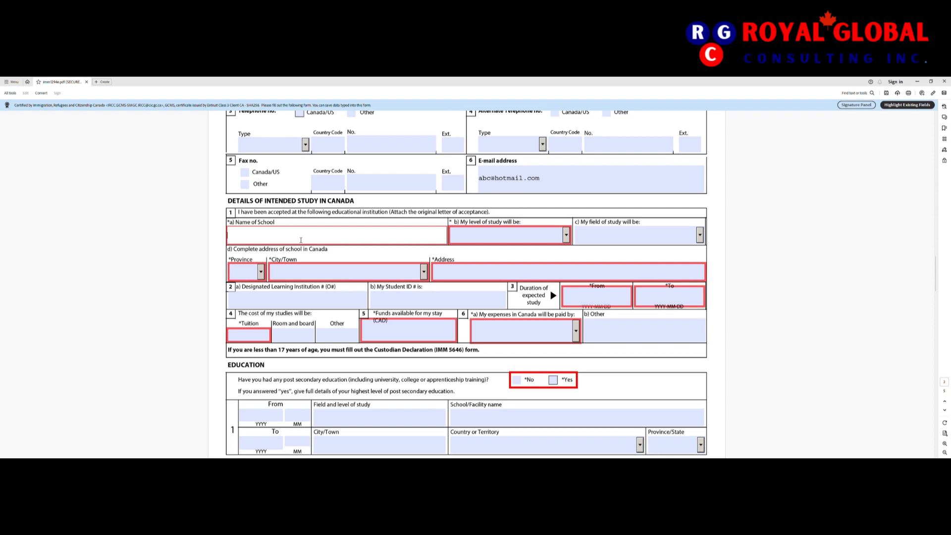
text(oronto)
key(BackSpace)
key(BackSpace)
key(BackSpace)
key(BackSpace)
key(BackSpace)
key(BackSpace)
key(BackSpace)
text(University of Toronto)
key(Tab)
Step: Choose University - Bachelor's Deg. as study level and Arts/Humanities/Social Science as field
click(567, 236)
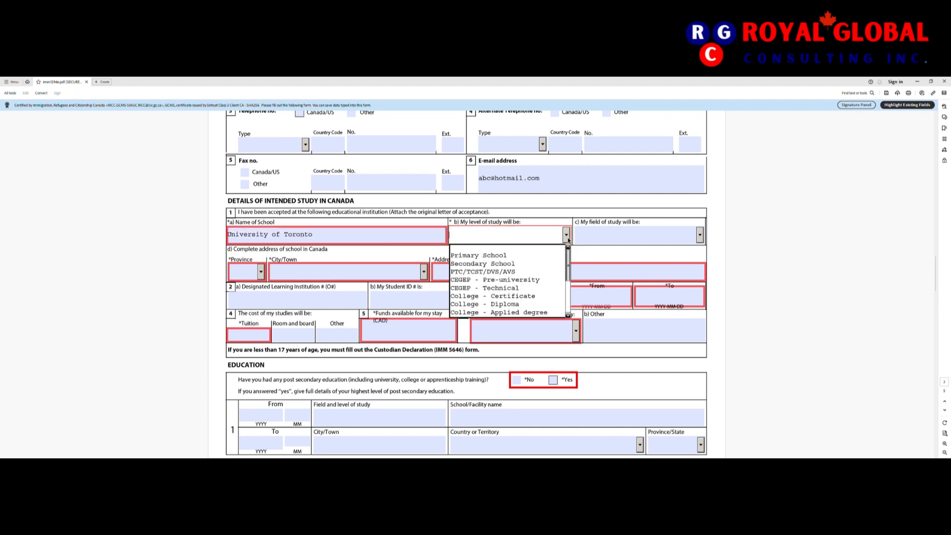
scroll(569, 277, down, 2)
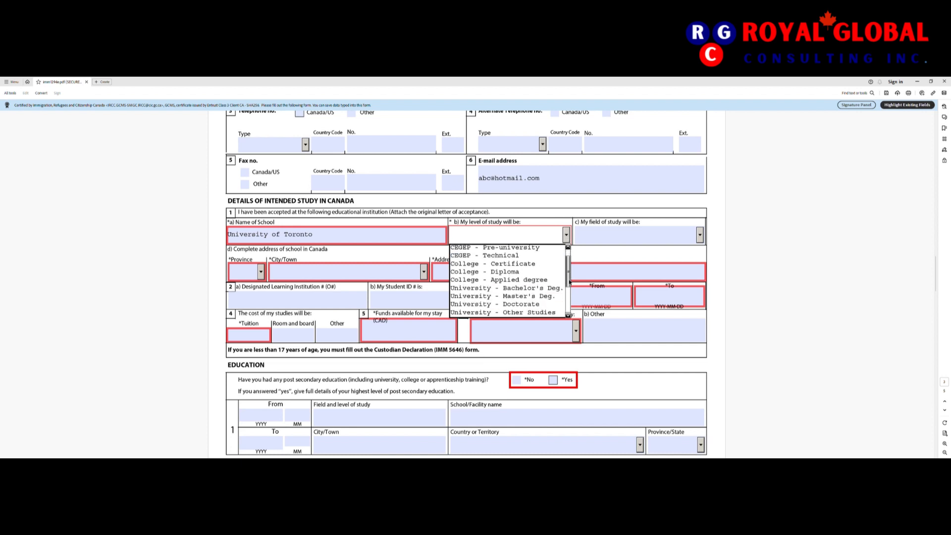
scroll(569, 284, down, 1)
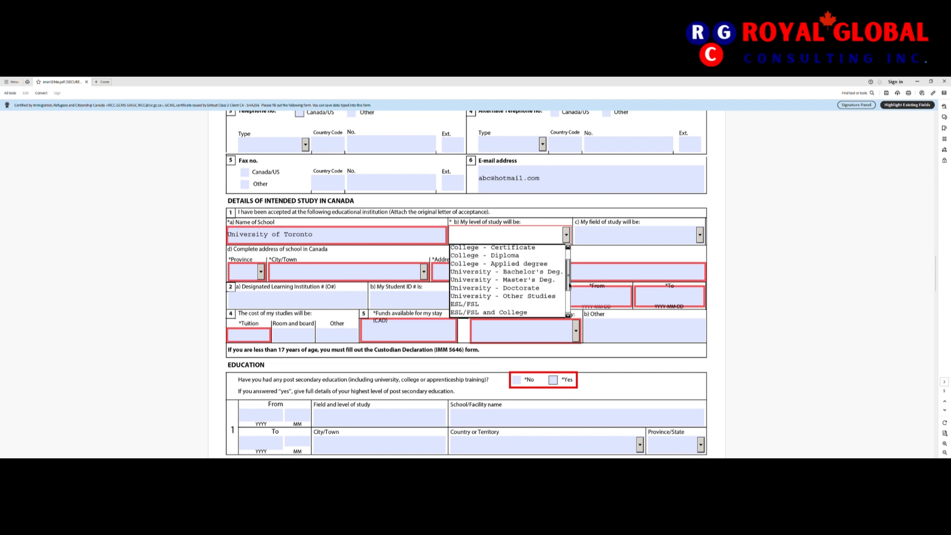
click(545, 272)
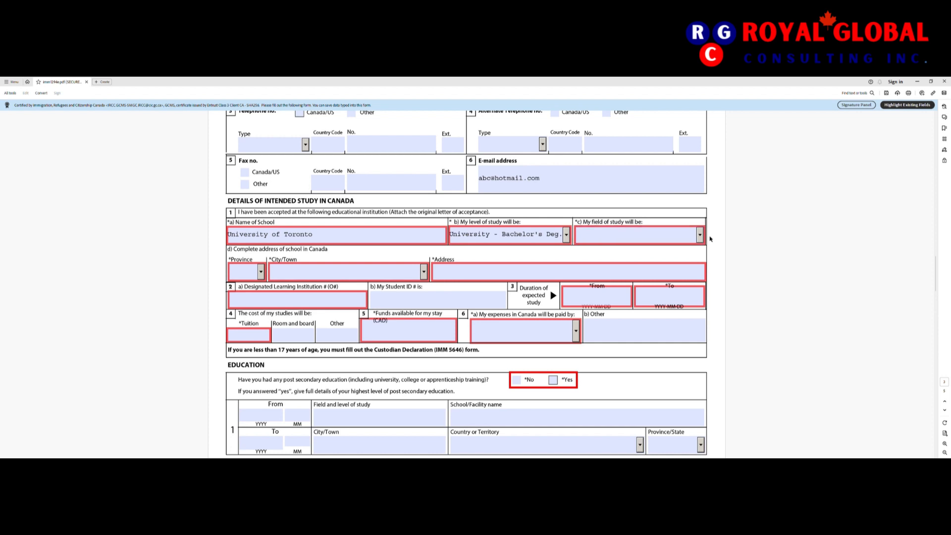
click(701, 236)
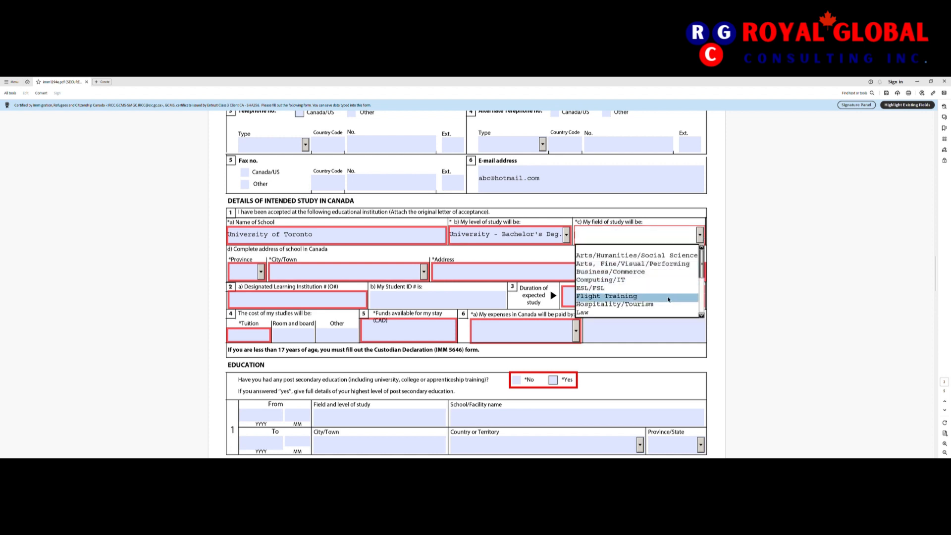
click(637, 255)
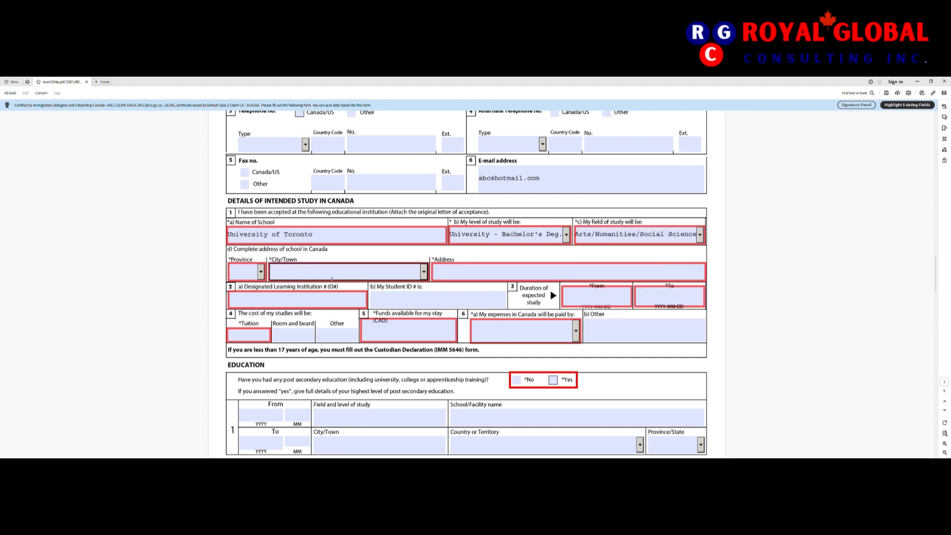
click(261, 276)
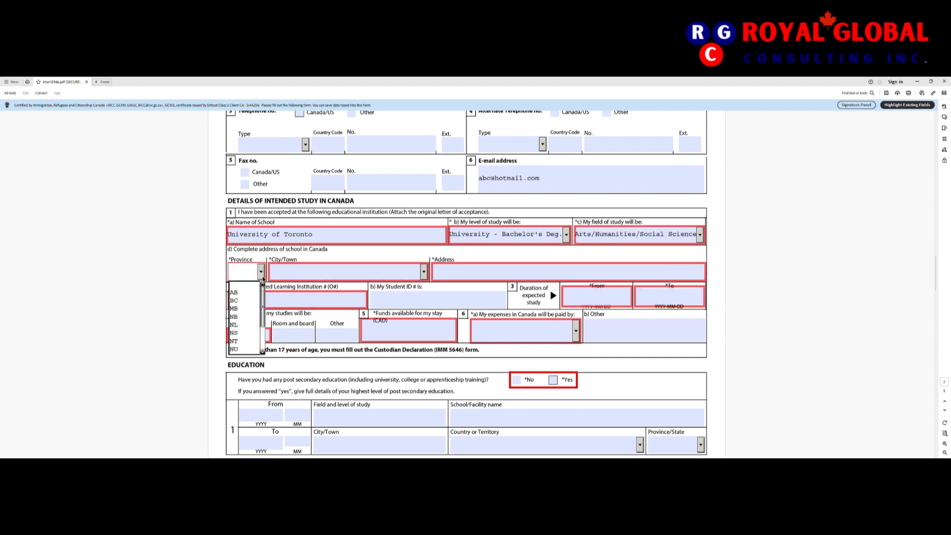
Step: Set the school's province to ON and city to Toronto
key(o)
key(Tab)
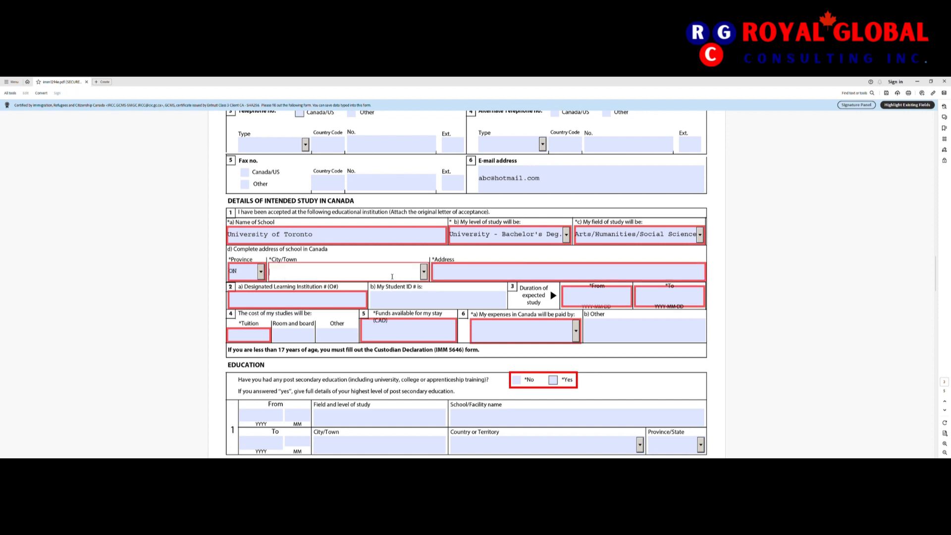
key(t)
key(o)
click(424, 272)
key(t)
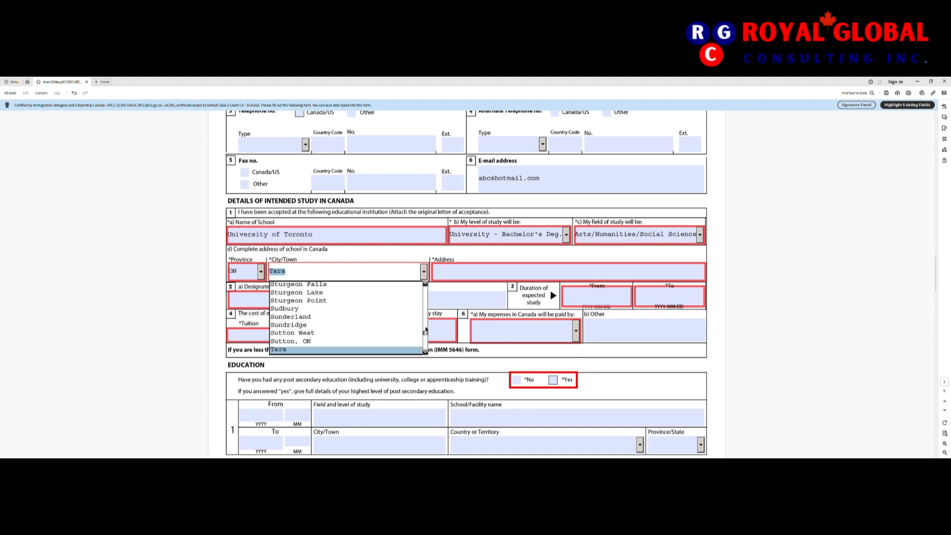
key(Down)
key(Down)
key(Down)
key(Down)
key(Down)
key(Down)
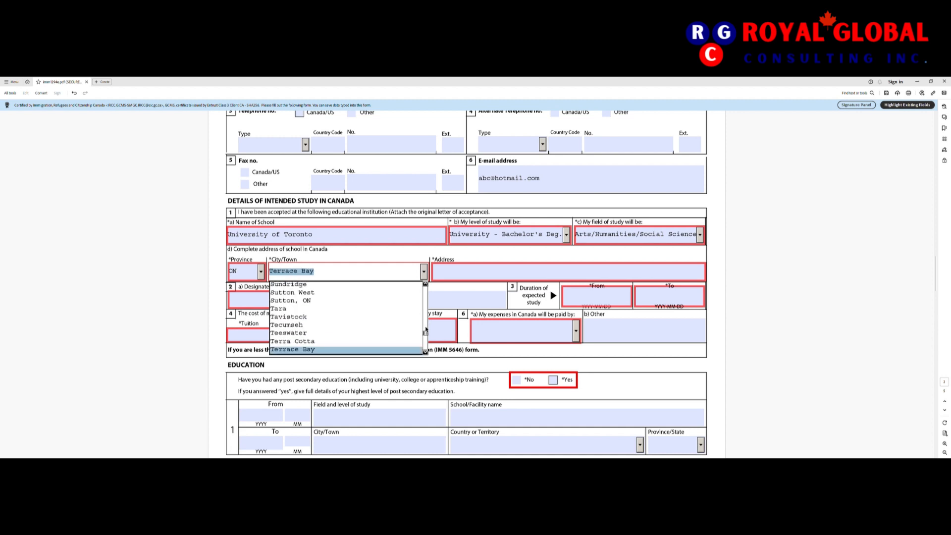
key(Down)
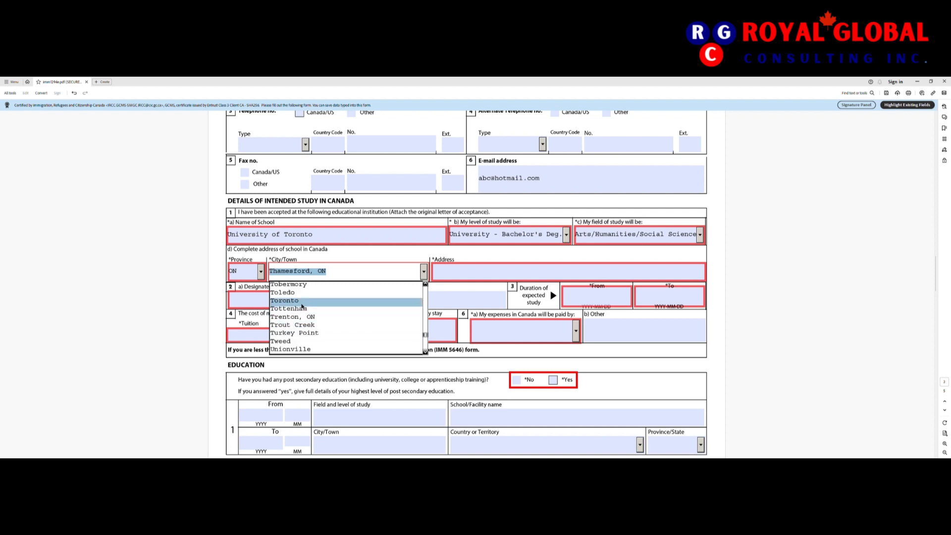
click(356, 298)
Step: Enter '123465 testing address' as the school's street address
click(468, 276)
text(1234)
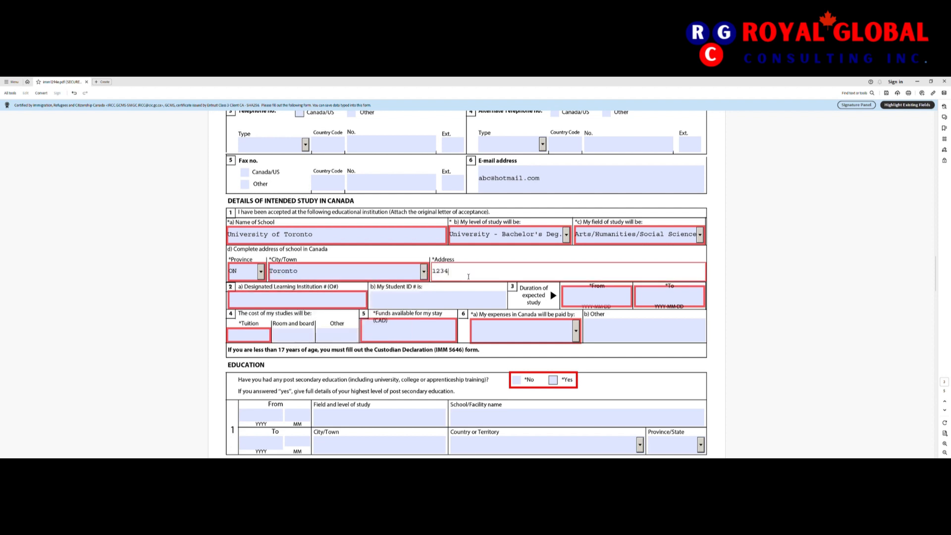
text(65 testing e)
text(ddress)
scroll(446, 281, down, 1)
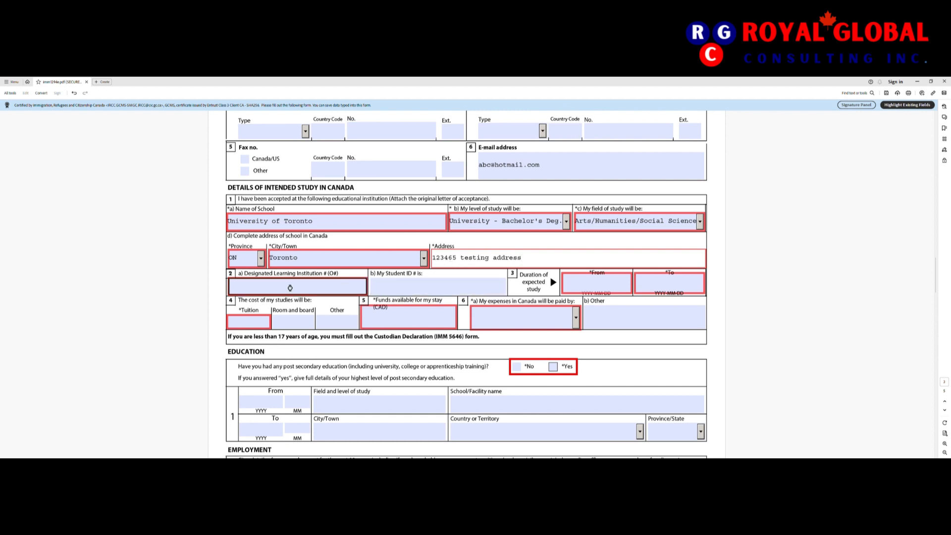
click(288, 287)
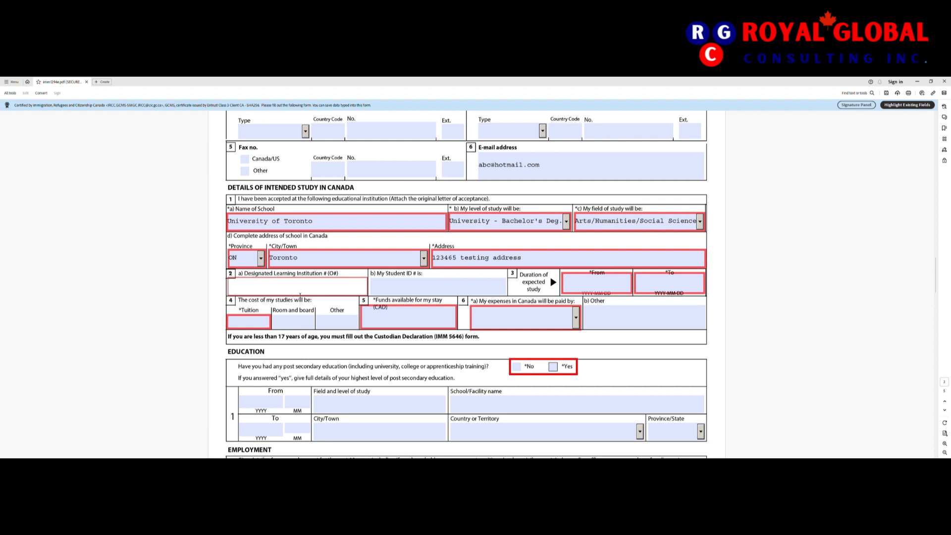
Step: Set the study start date to 2024-01-01 using the calendar
click(408, 293)
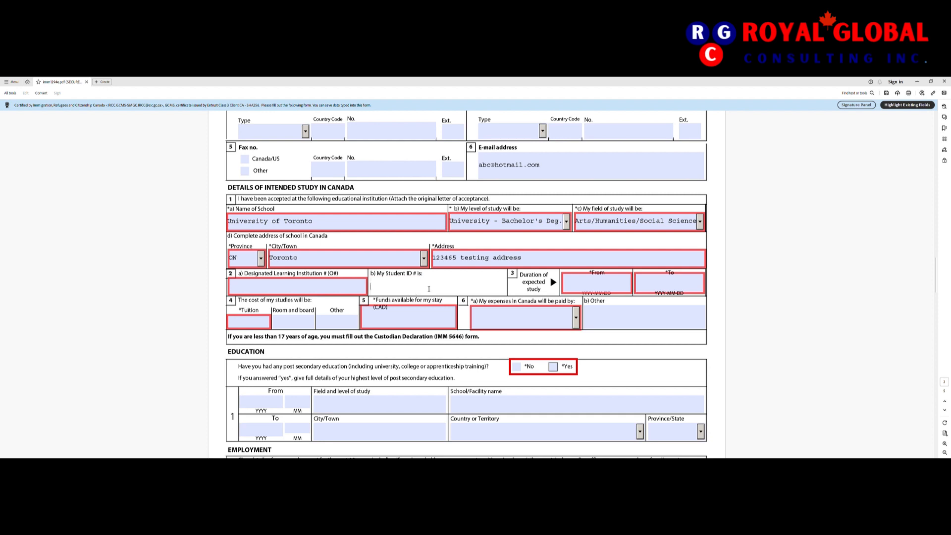
click(602, 289)
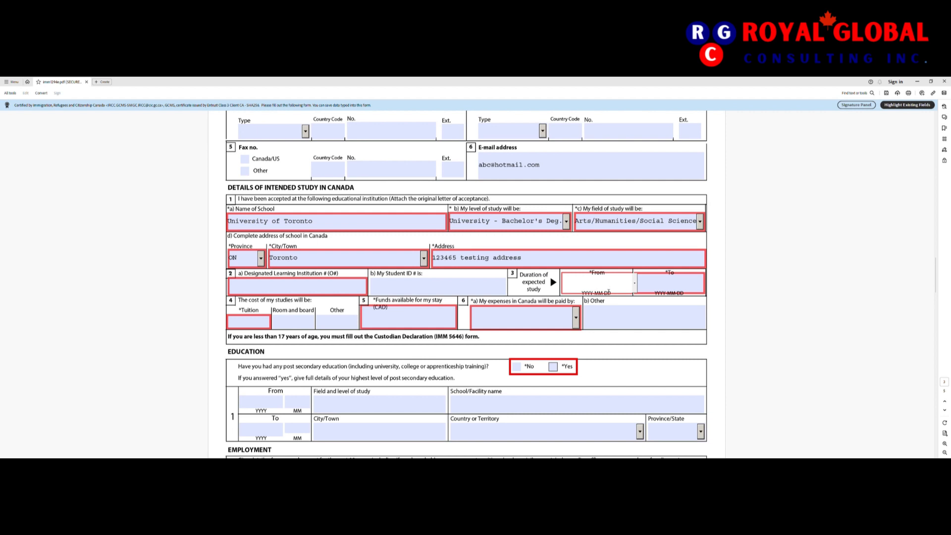
click(633, 284)
click(629, 279)
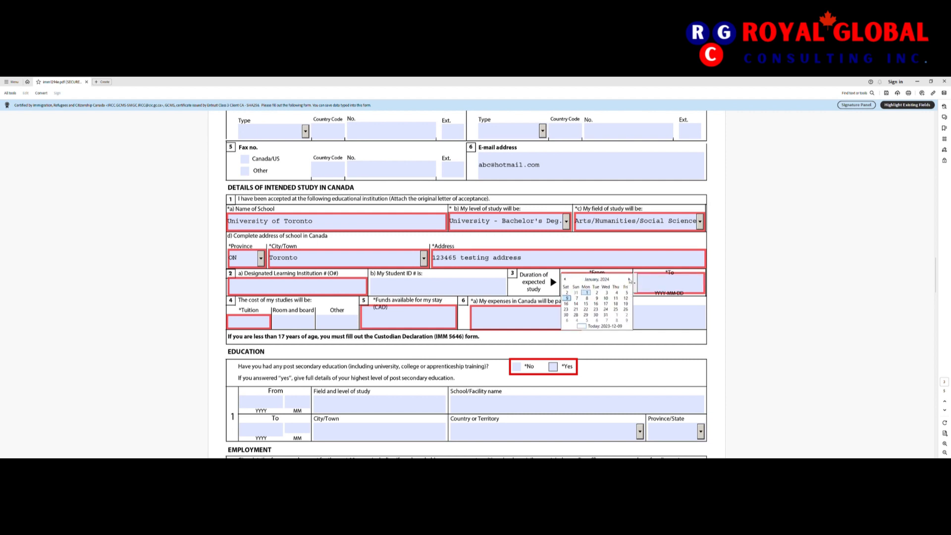
click(577, 292)
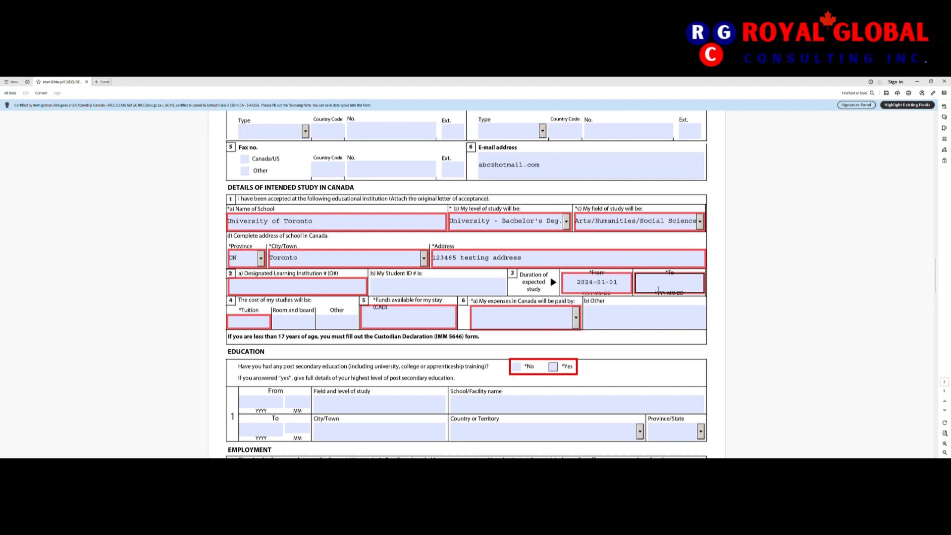
Step: Set the study end date to 2025-12-31, correcting the year to 2025
click(658, 287)
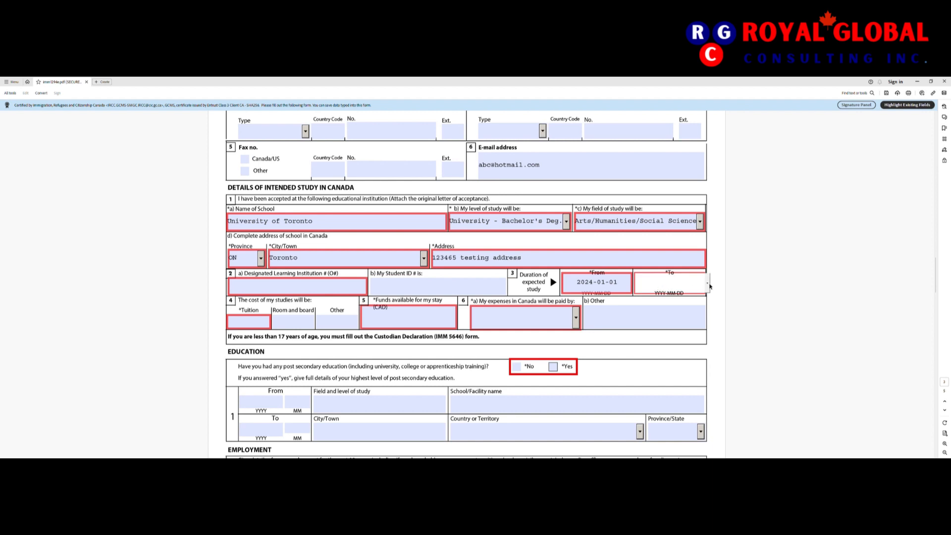
click(709, 284)
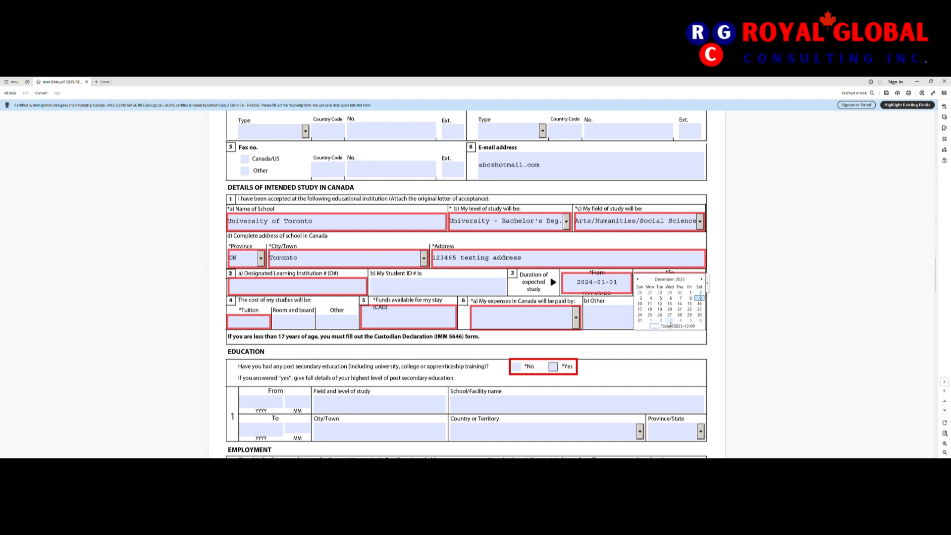
click(640, 321)
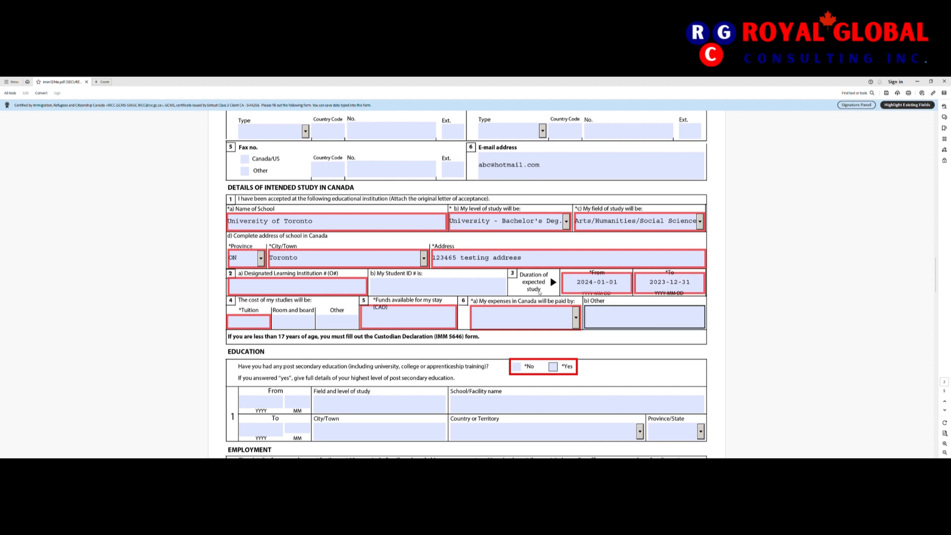
click(645, 280)
click(664, 288)
key(BackSpace)
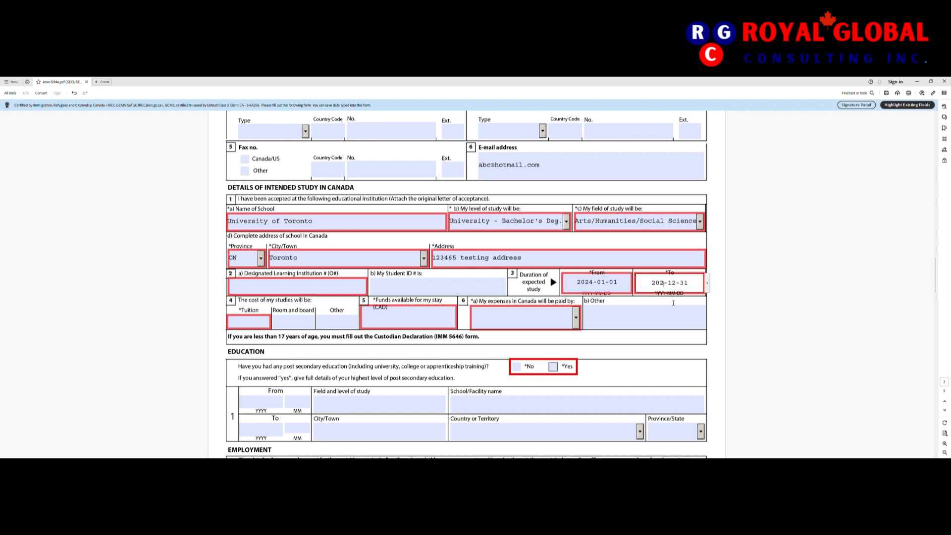
text(5)
key(Tab)
scroll(437, 338, down, 1)
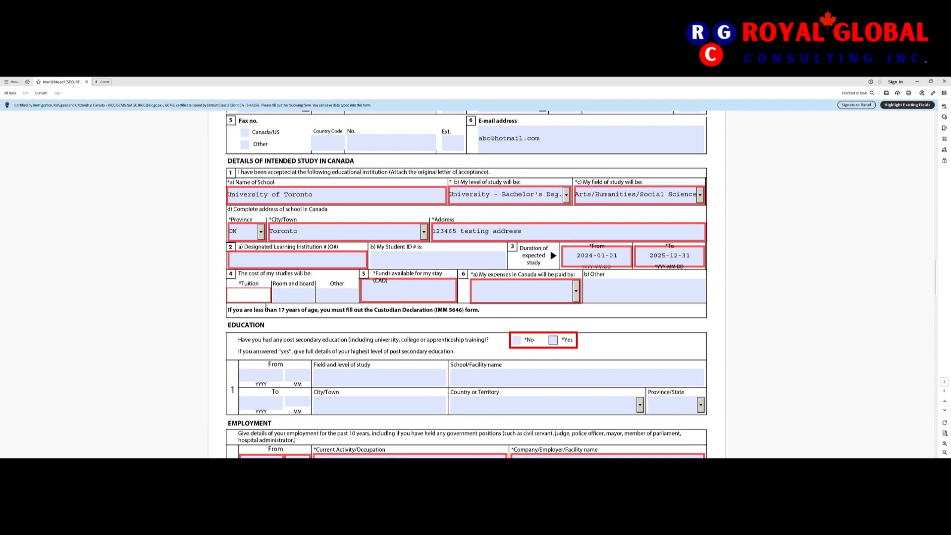
Step: Enter tuition 15000, room and board 3000, other 2000, and funds available 30000
text(15000)
key(Tab)
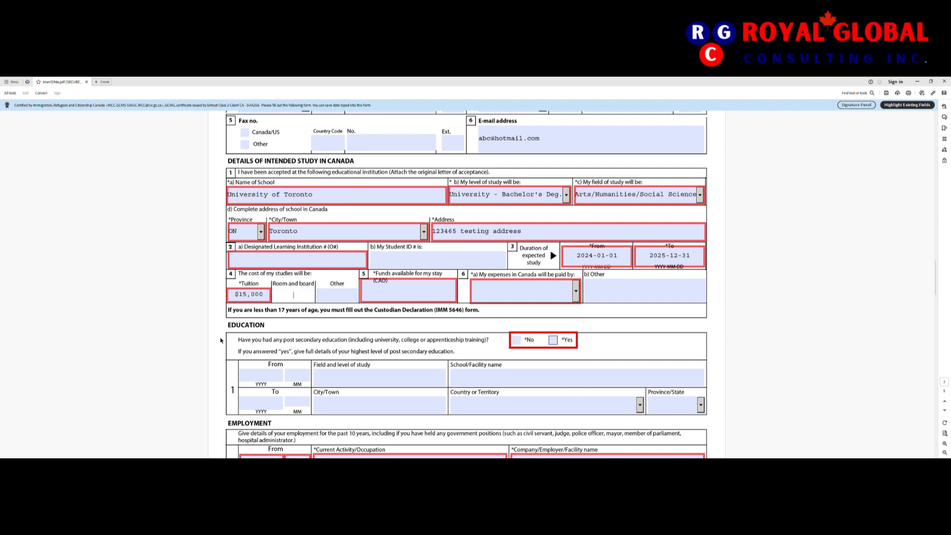
text(3000)
key(Tab)
text(2000)
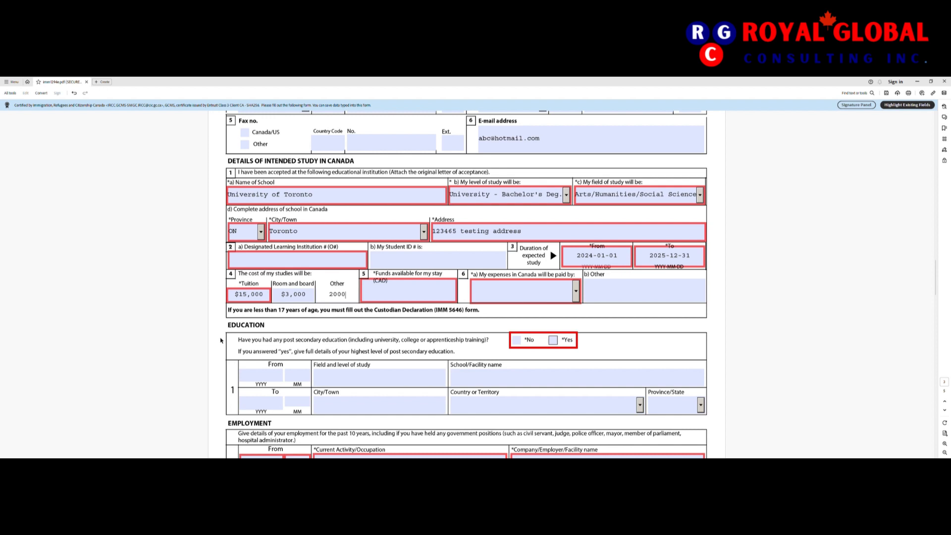
key(Tab)
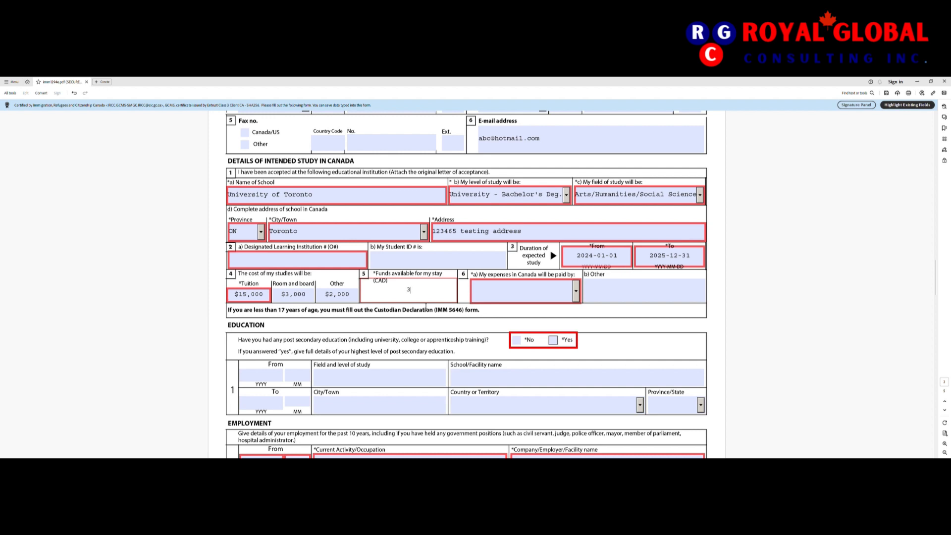
text(0000)
key(Tab)
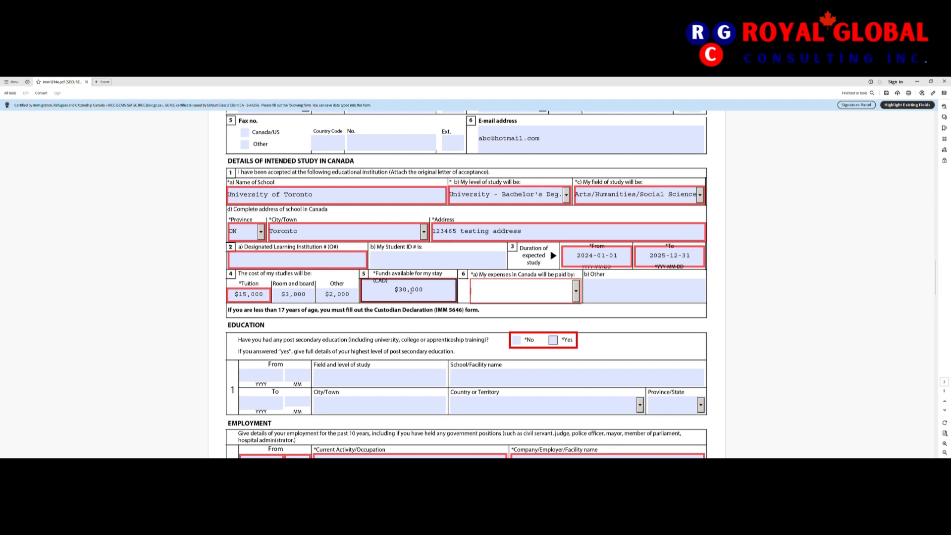
drag(428, 293, 394, 293)
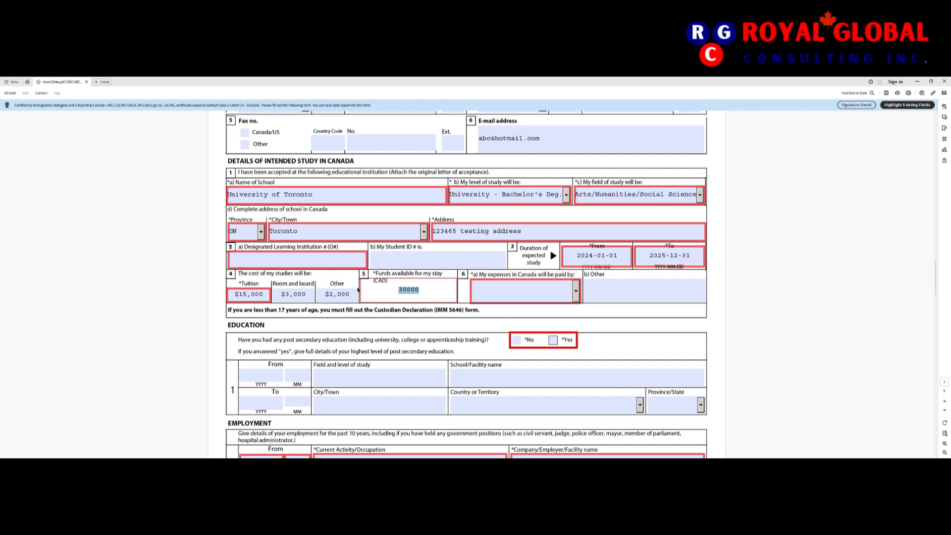
click(577, 297)
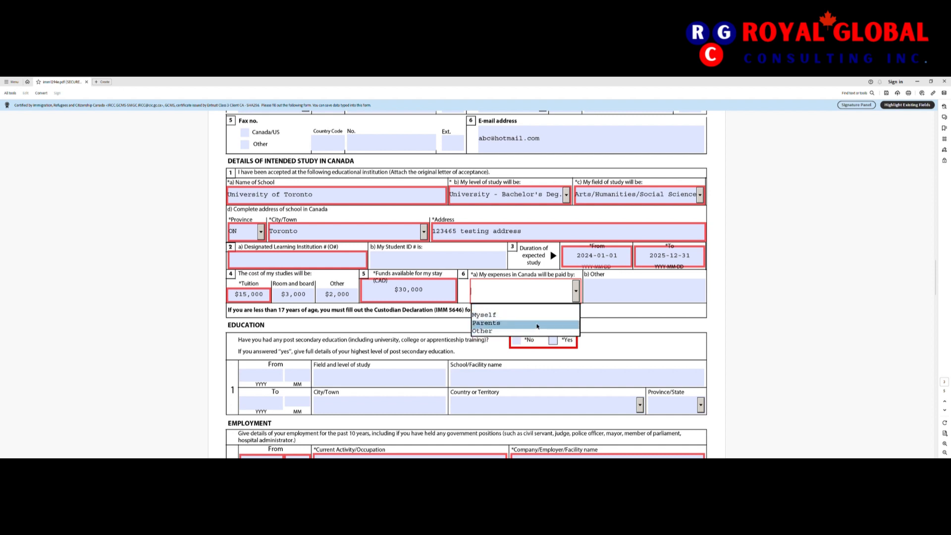
Step: Select Parents in the 6a expenses dropdown and scroll to Education
click(537, 324)
scroll(537, 325, down, 2)
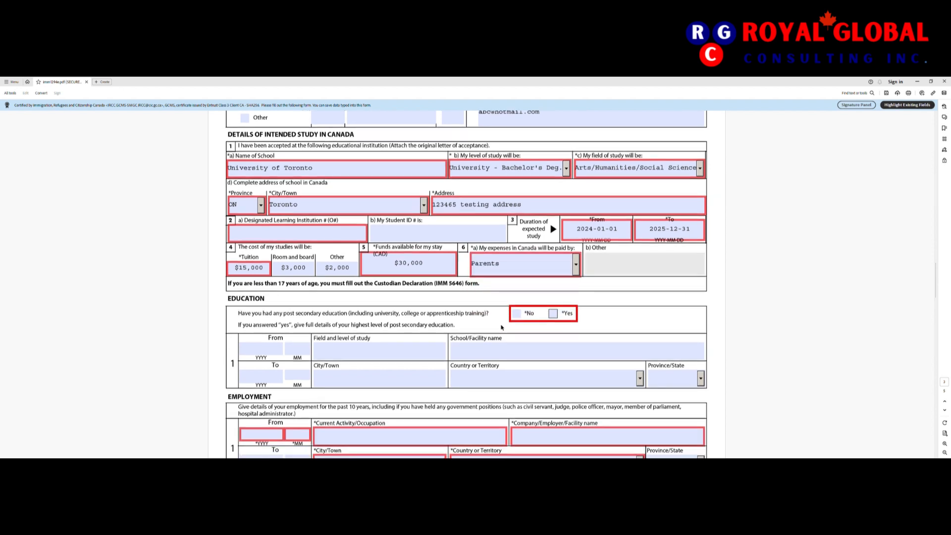
scroll(451, 313, down, 1)
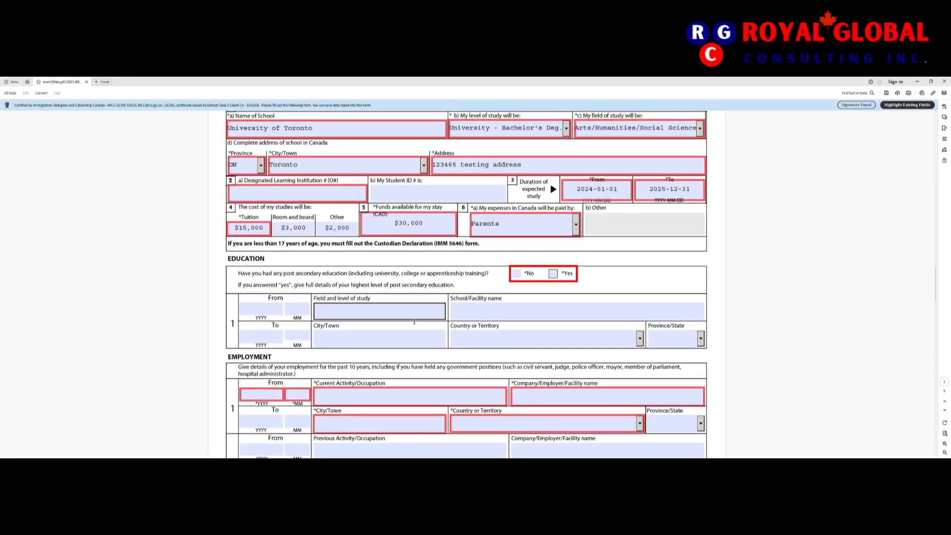
scroll(392, 323, down, 1)
click(392, 323)
scroll(392, 323, down, 2)
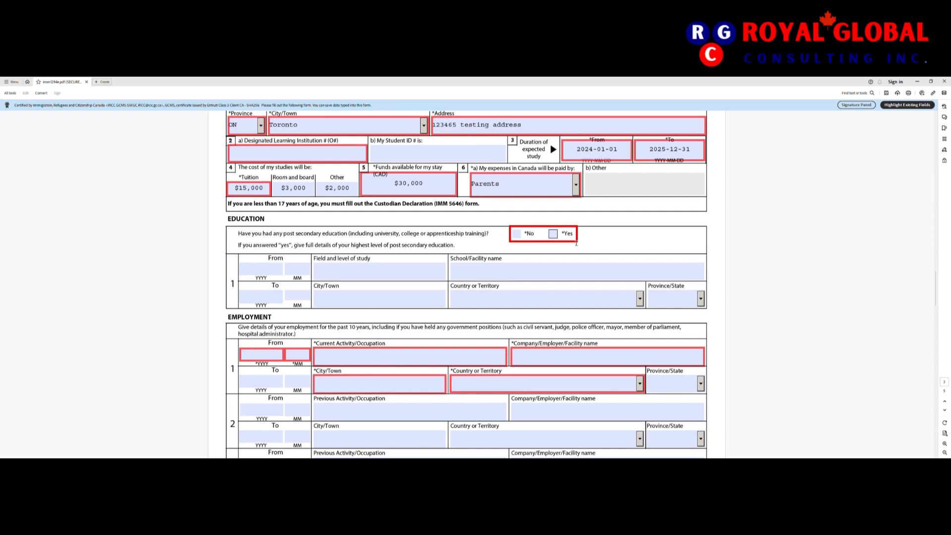
Step: Answer Yes to education and enter 2000-10 to 2002-12, Fine Arts, school abc, city toronto
click(553, 234)
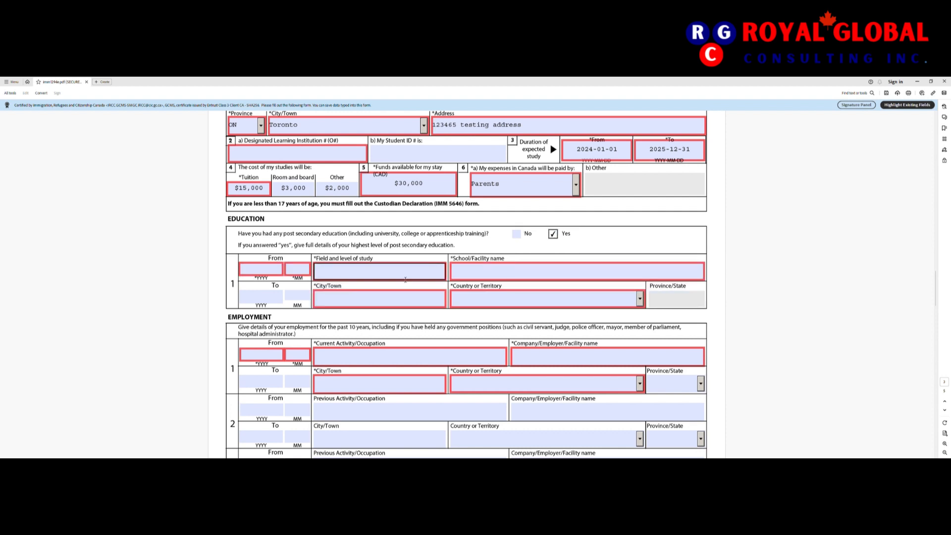
click(269, 274)
text(2000)
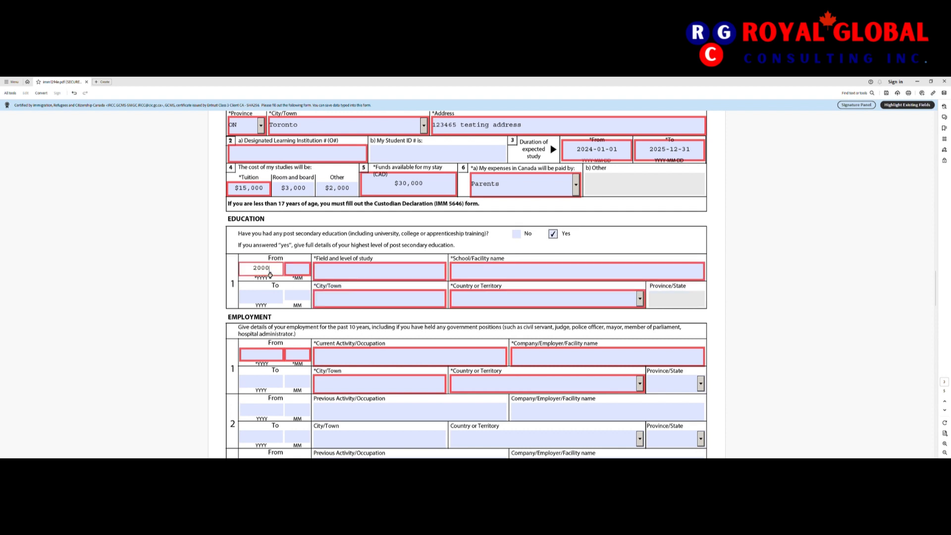
key(Tab)
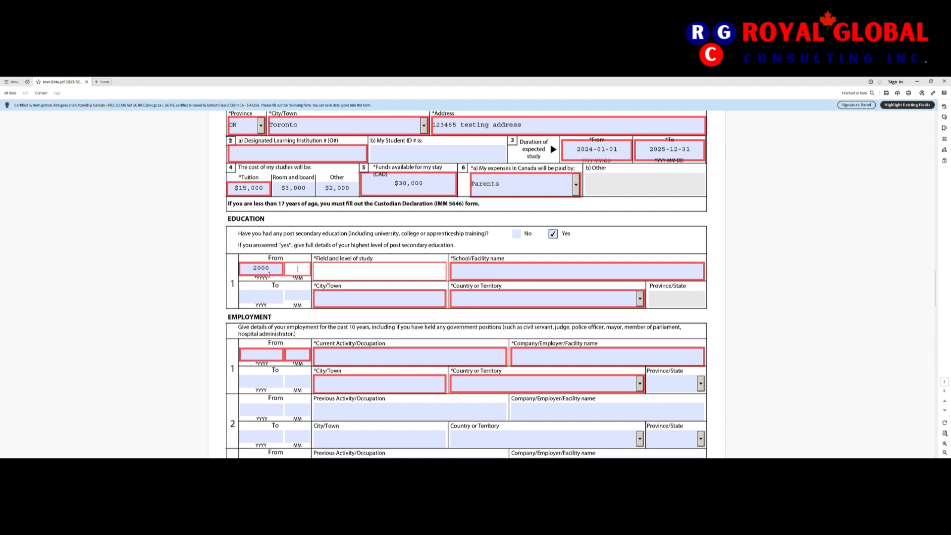
key(shift+Tab)
text(10)
text(Fin)
text(e Arts)
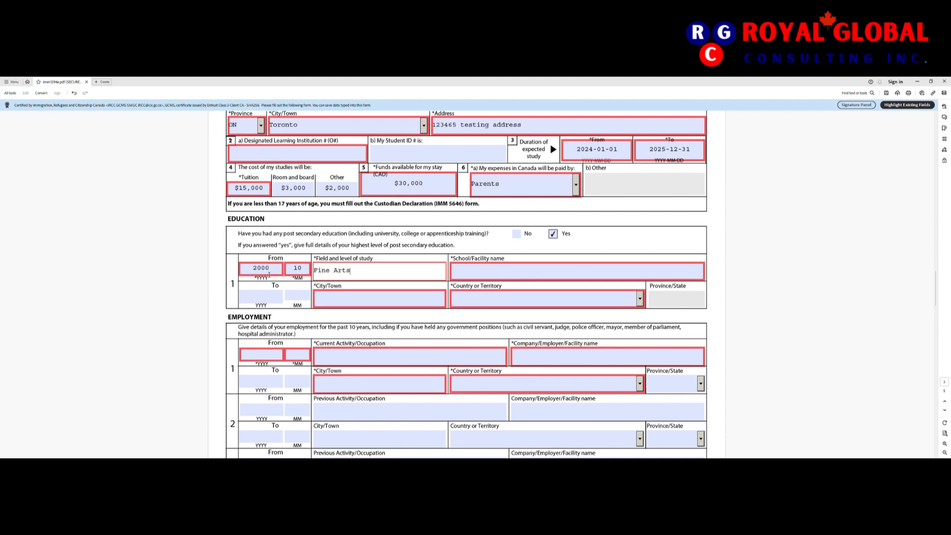
key(Tab)
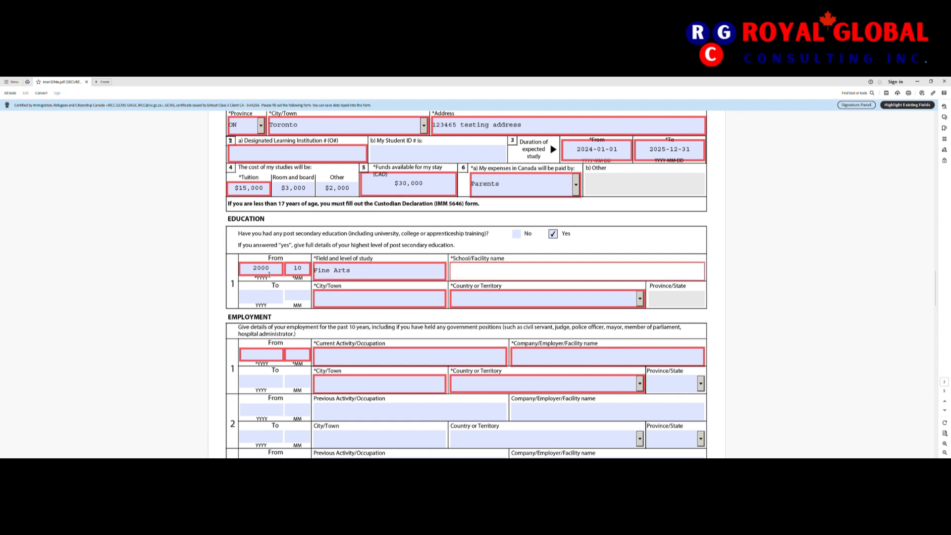
text(abc)
click(272, 300)
text(20)
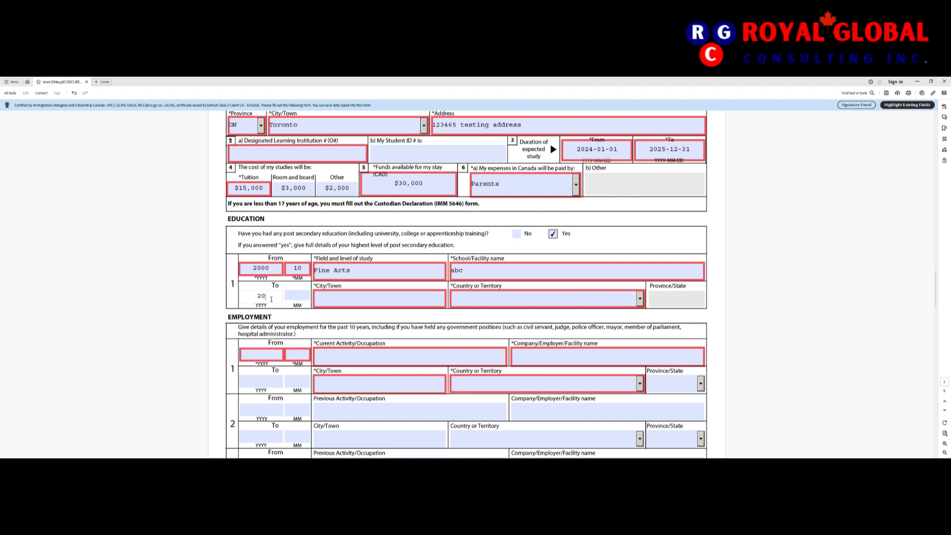
text(02)
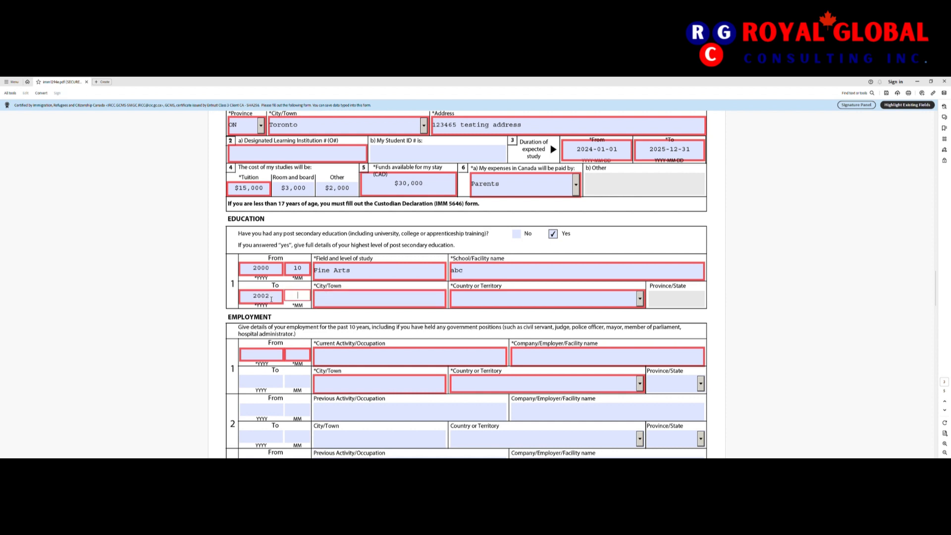
text(12)
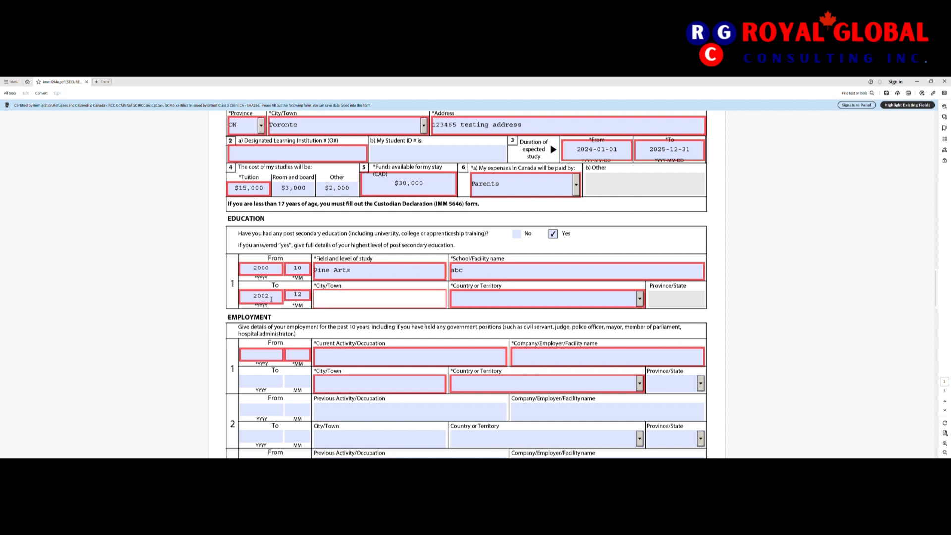
text(toronto)
Step: Set the education row's country to Canada and province to ON
key(Tab)
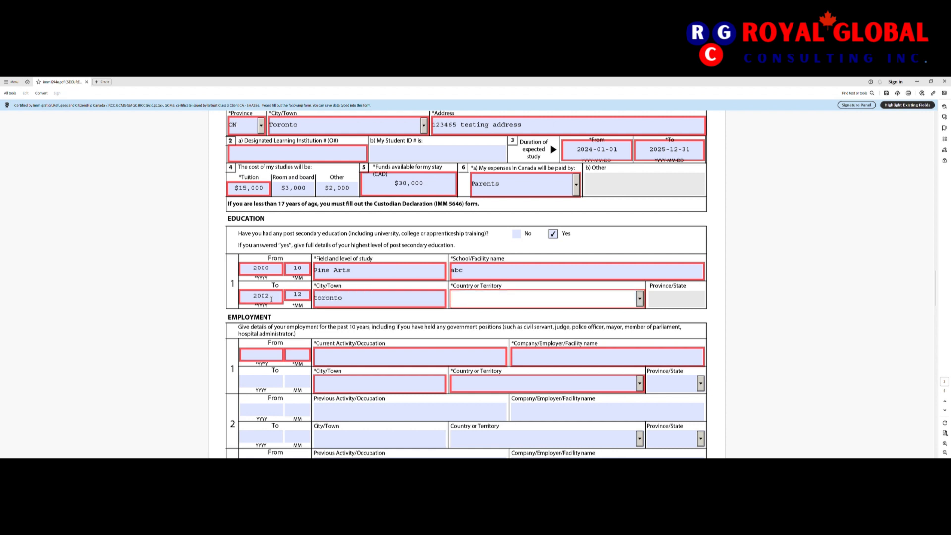
text(c)
click(640, 298)
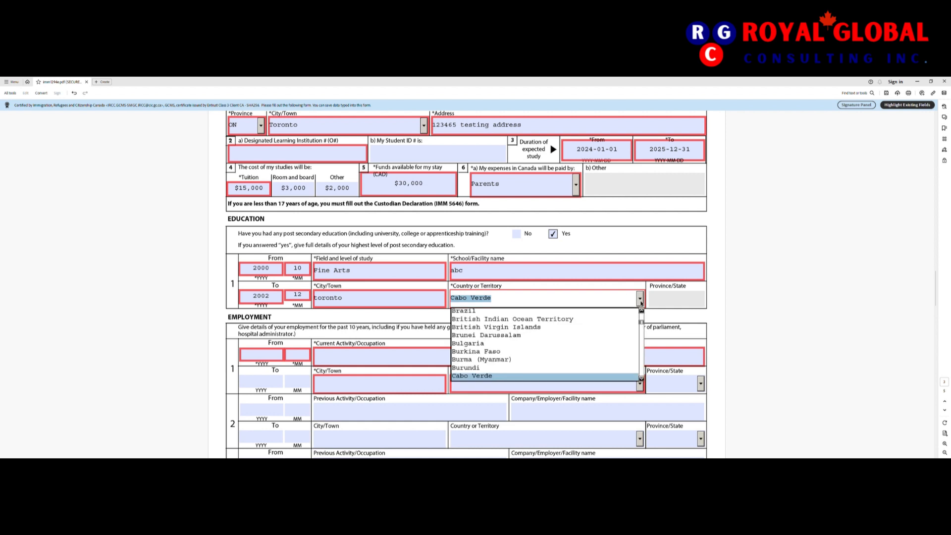
scroll(641, 380, down, 5)
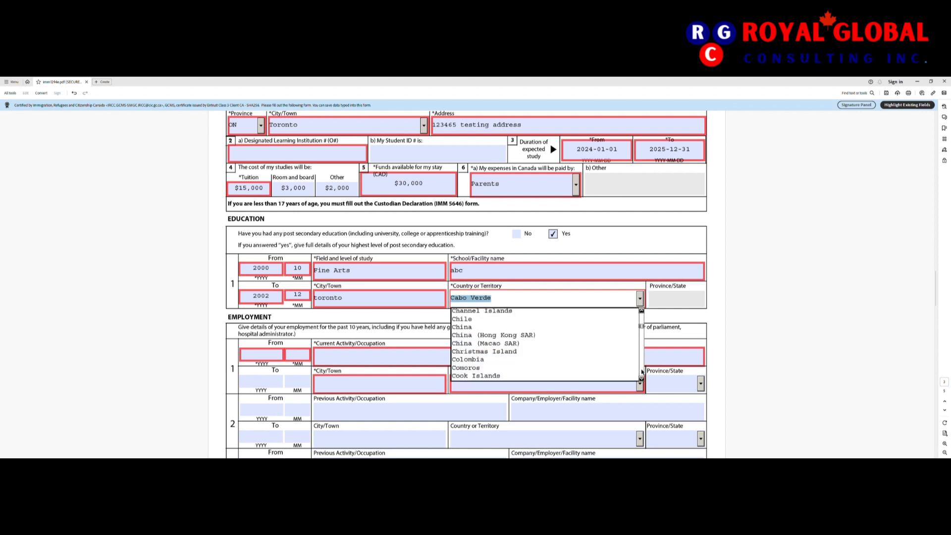
scroll(642, 372, down, 5)
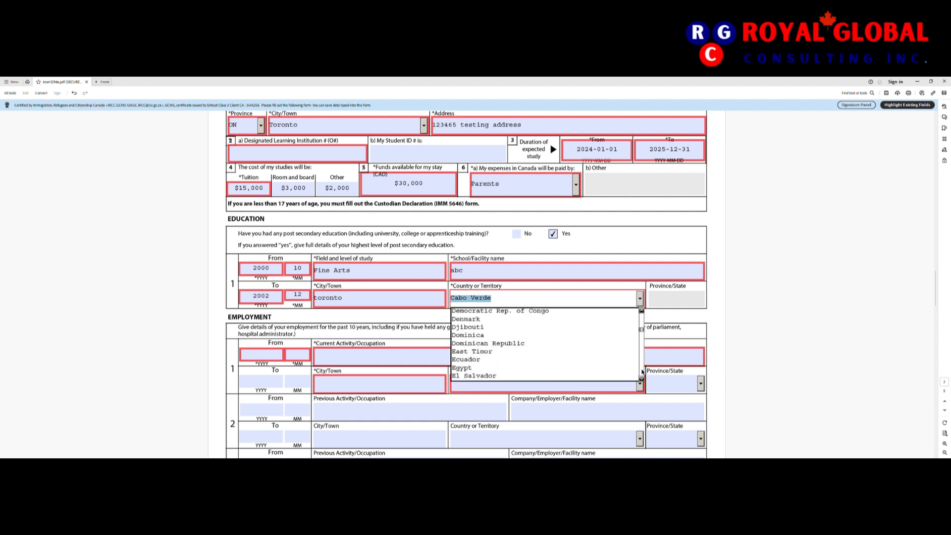
scroll(642, 372, up, 5)
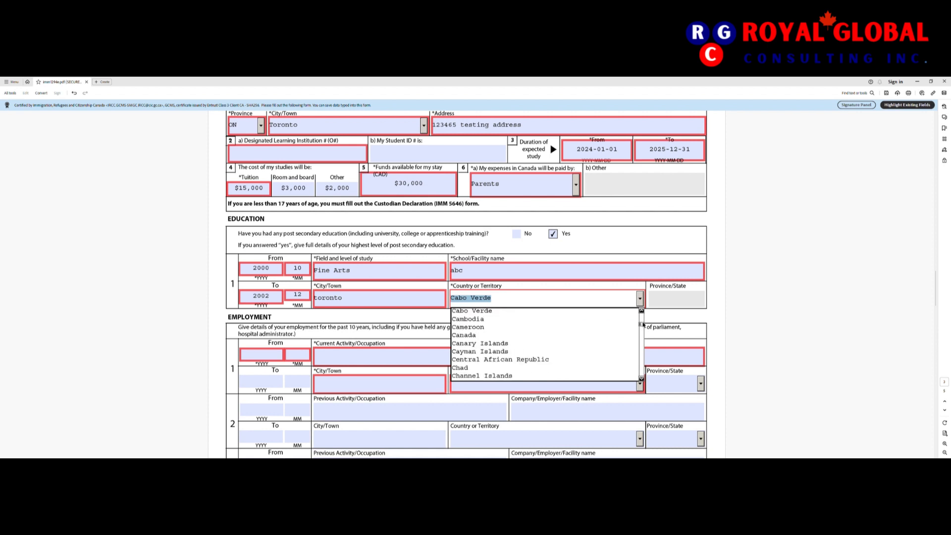
click(469, 335)
scroll(473, 340, down, 4)
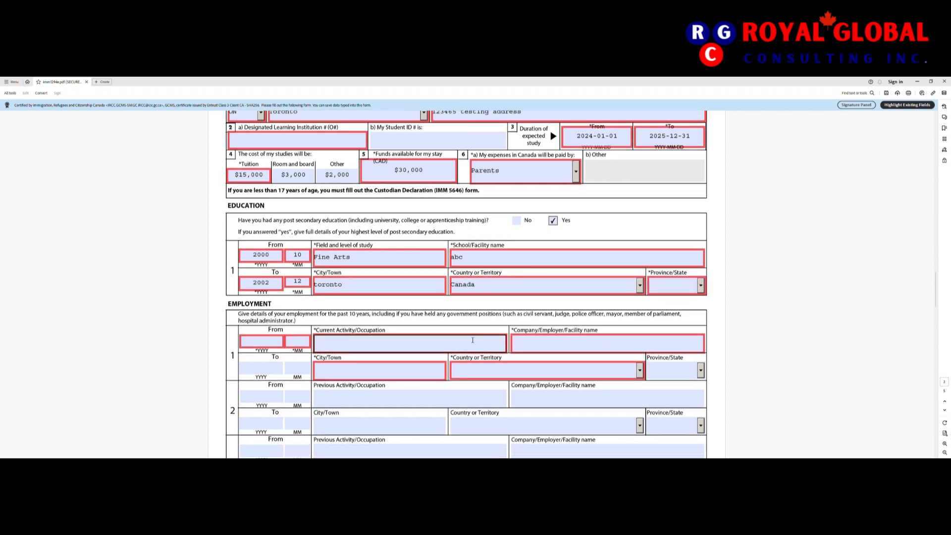
scroll(473, 340, down, 1)
click(700, 192)
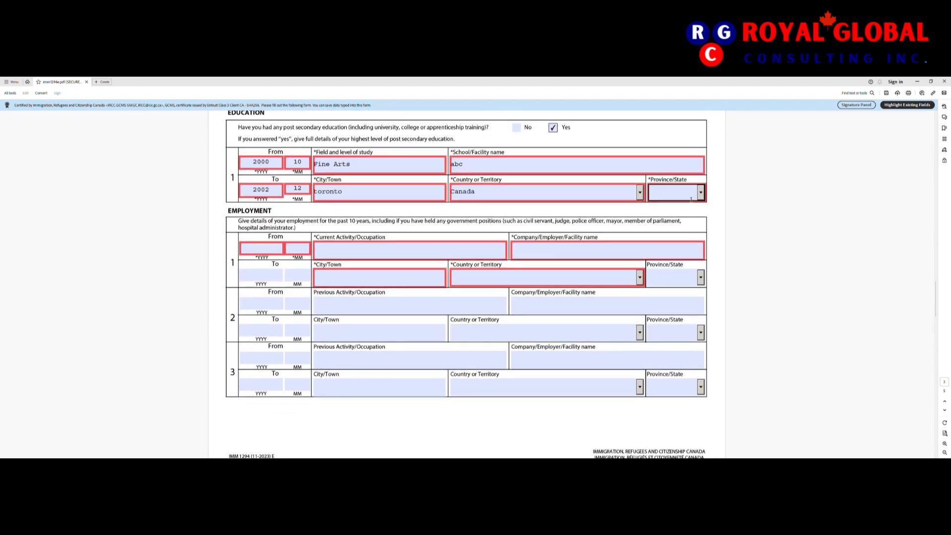
drag(703, 220, 702, 244)
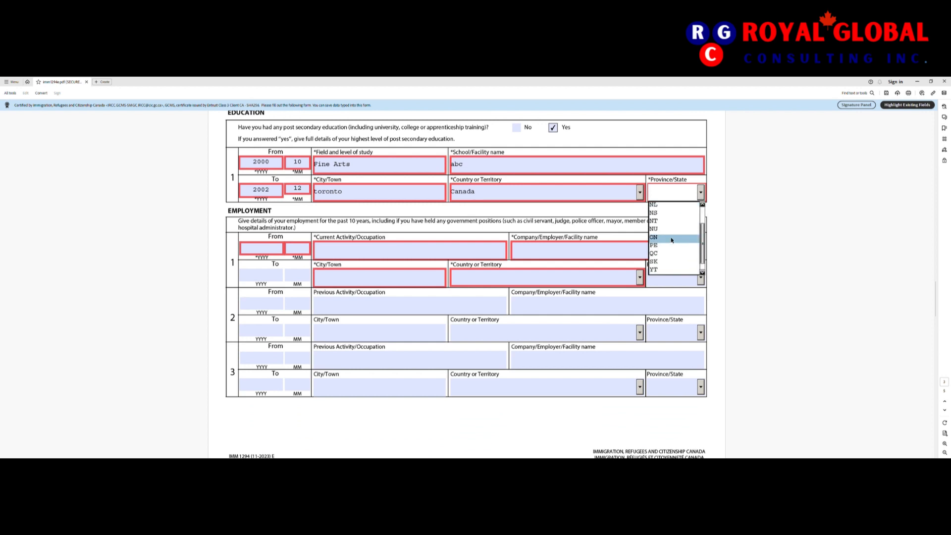
click(671, 239)
click(274, 251)
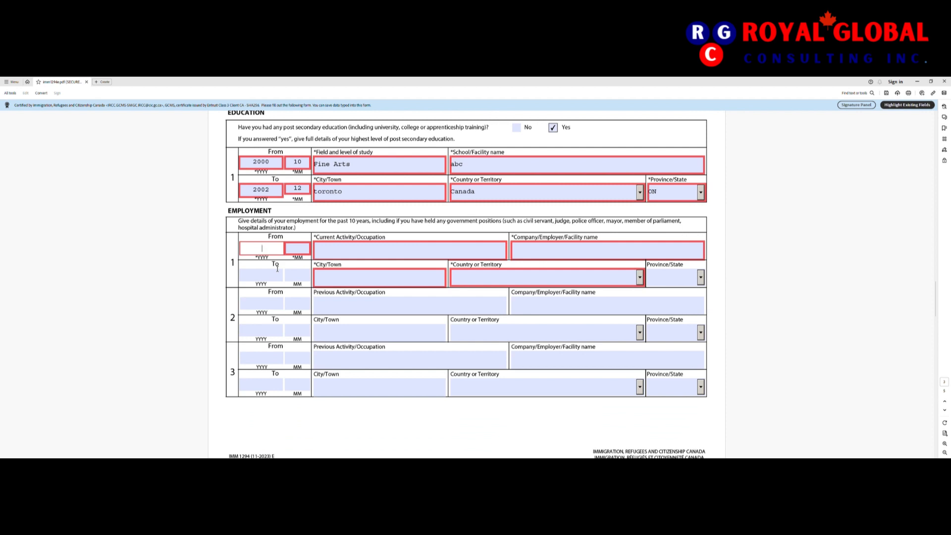
Step: Enter Student as occupation and 'Student and my school name was " "' as employer
click(341, 252)
text(S)
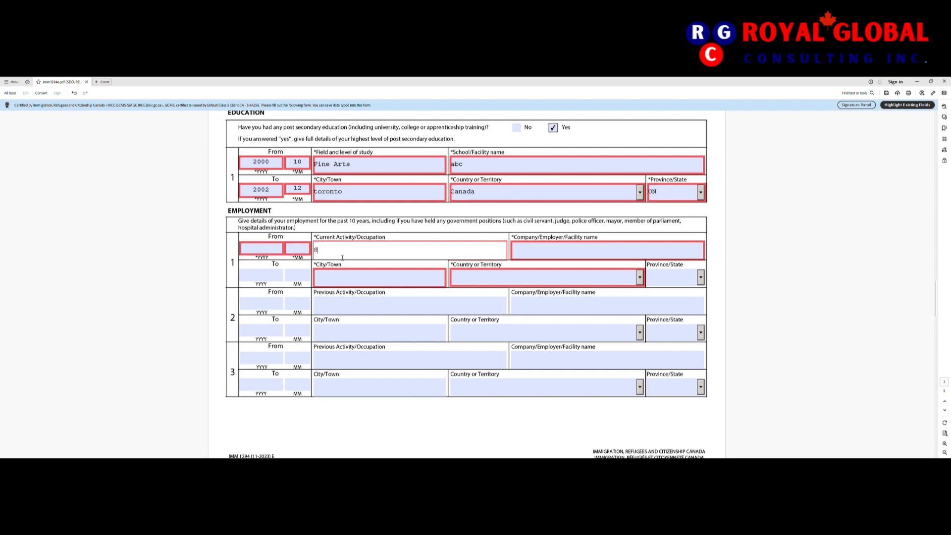
text(tudent)
click(559, 253)
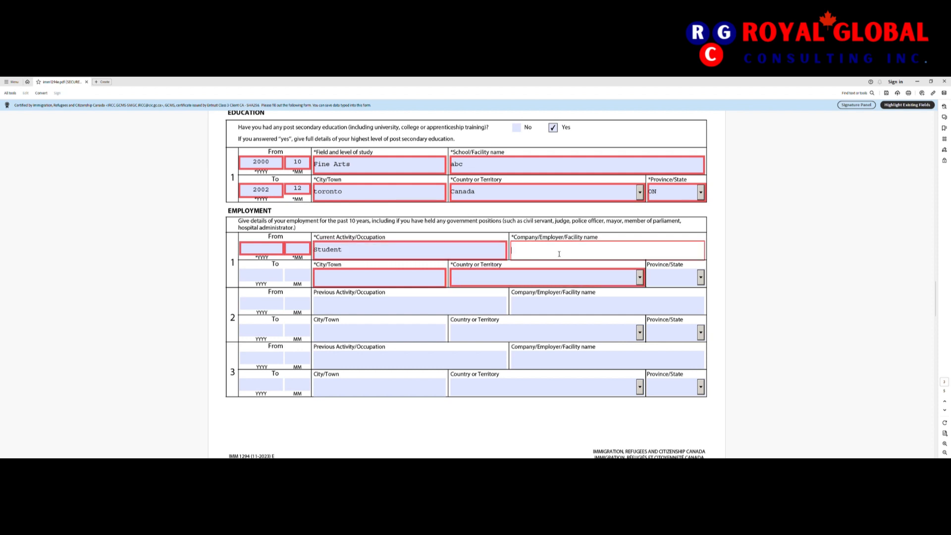
text(Student and mysschool name was " ")
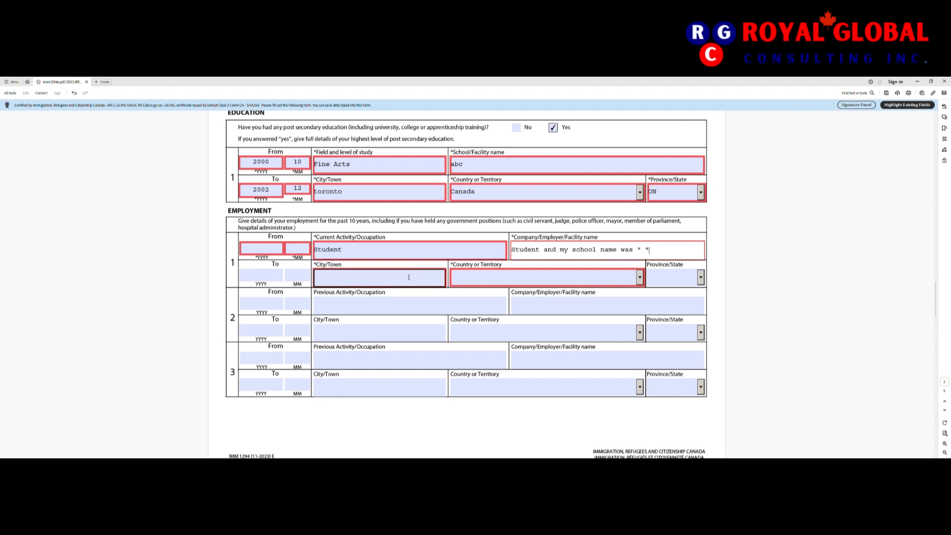
scroll(535, 304, down, 1)
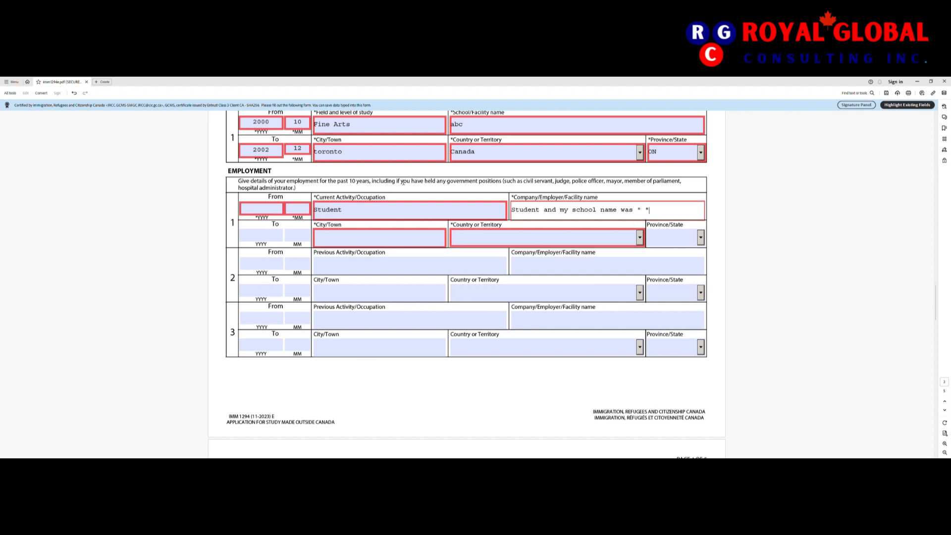
Step: Tick No for question 1a (tuberculosis) and 1b (physical or mental disorder)
scroll(408, 296, down, 2)
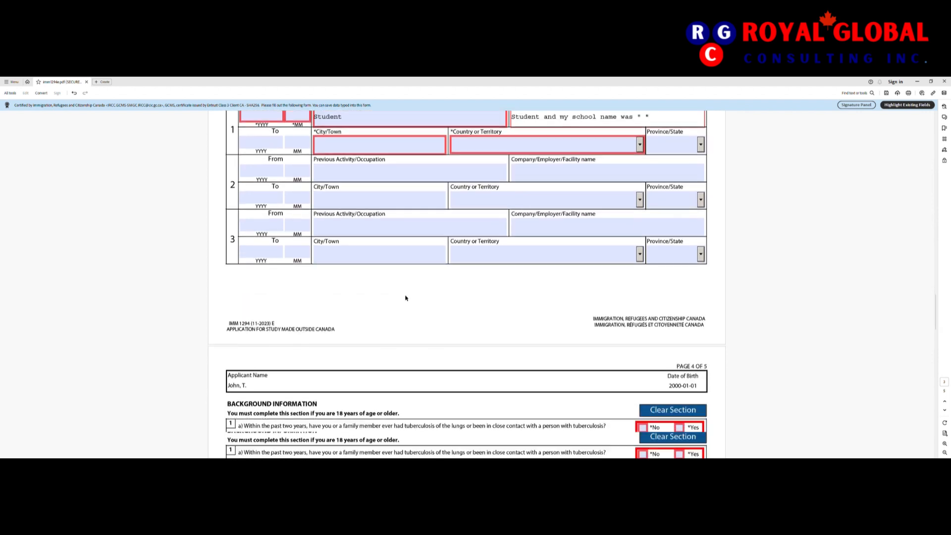
scroll(404, 296, down, 3)
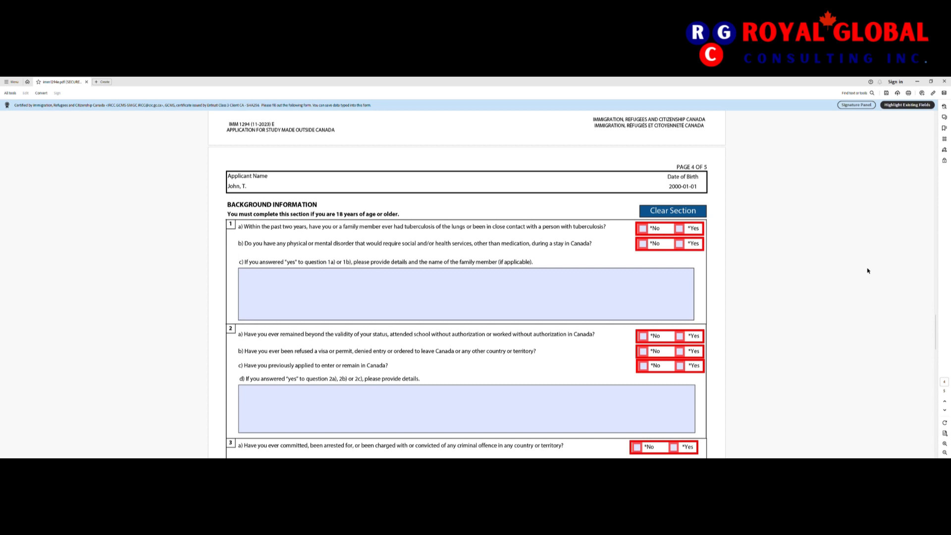
scroll(756, 318, down, 1)
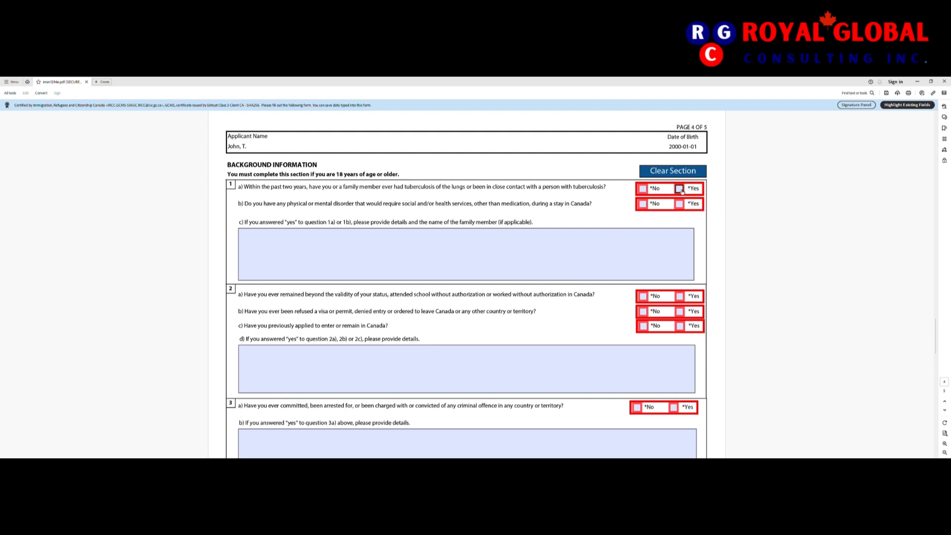
click(642, 189)
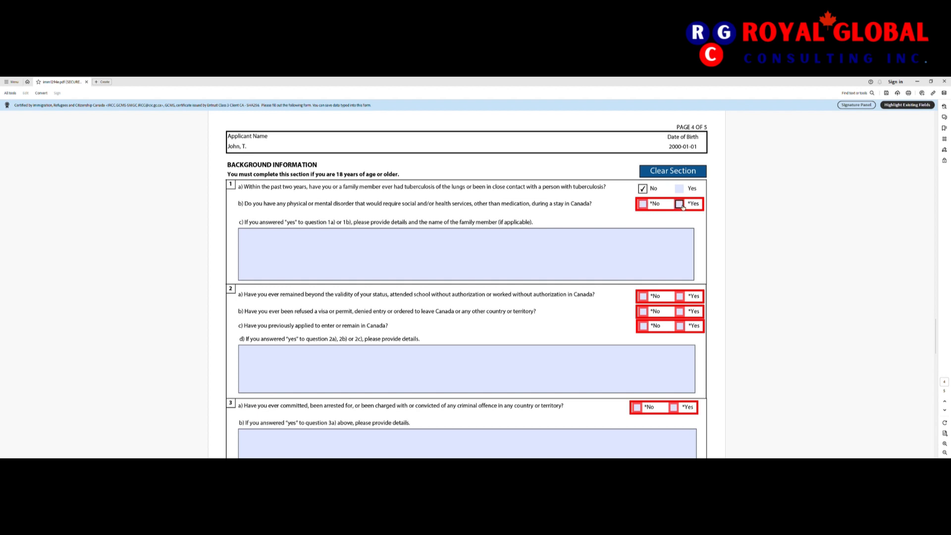
click(645, 209)
scroll(570, 258, down, 1)
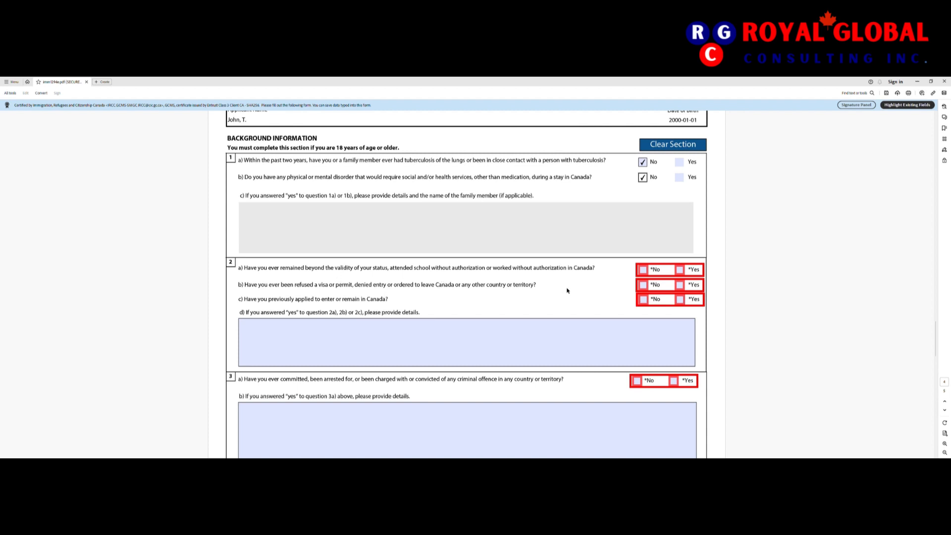
Step: Mark No for background questions 2a, 2b and 2c on overstaying, refusals and previous applications
click(643, 269)
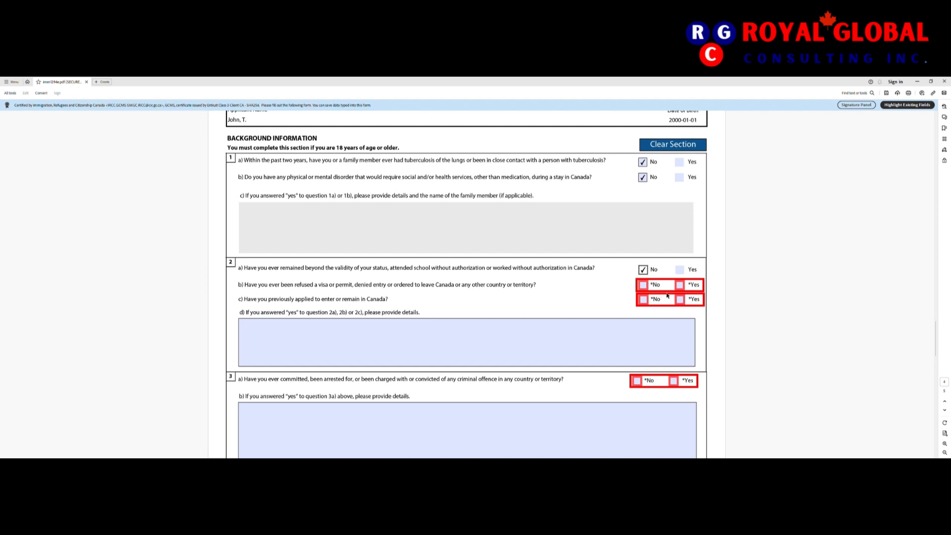
click(451, 340)
click(643, 287)
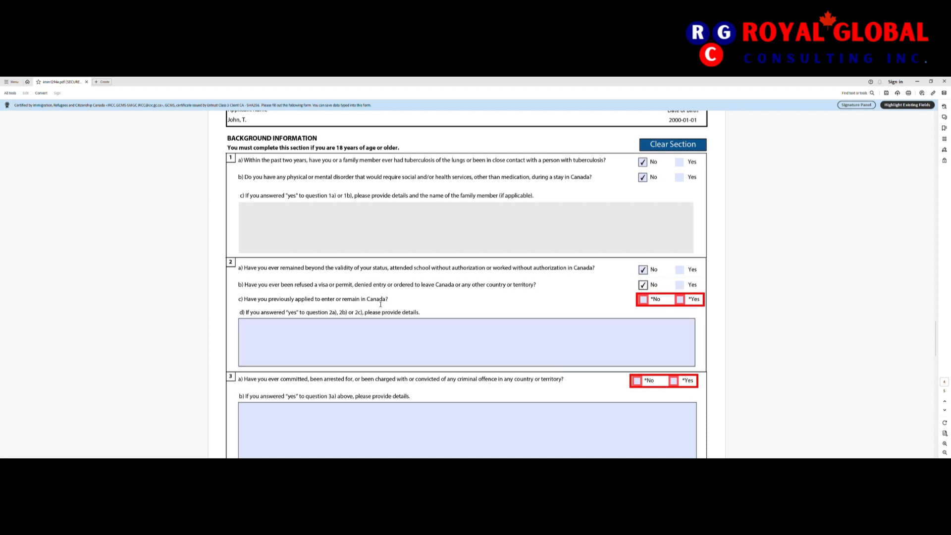
click(648, 303)
scroll(546, 374, down, 3)
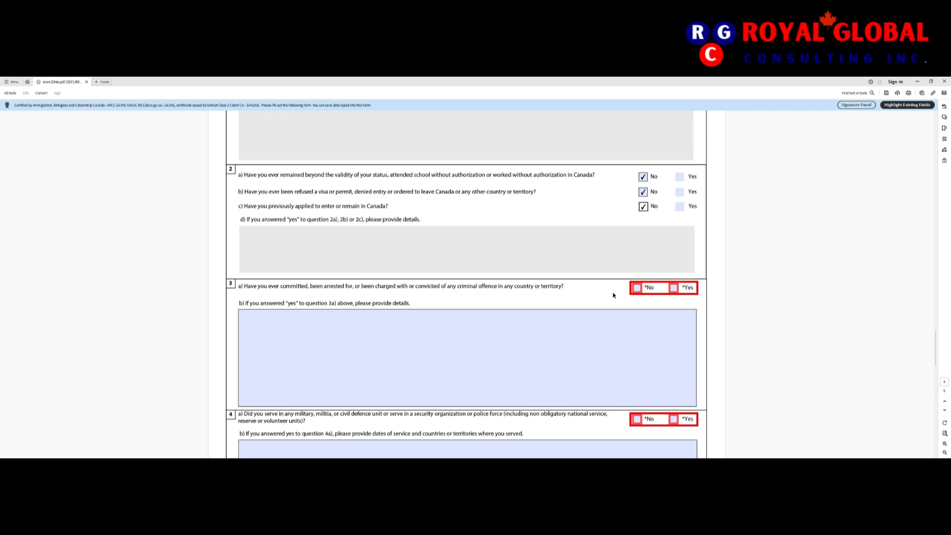
Step: Answer No to questions 3a, 4a, 5 and 6 on crimes, military service, violent groups and mistreatment
click(637, 288)
scroll(575, 363, down, 1)
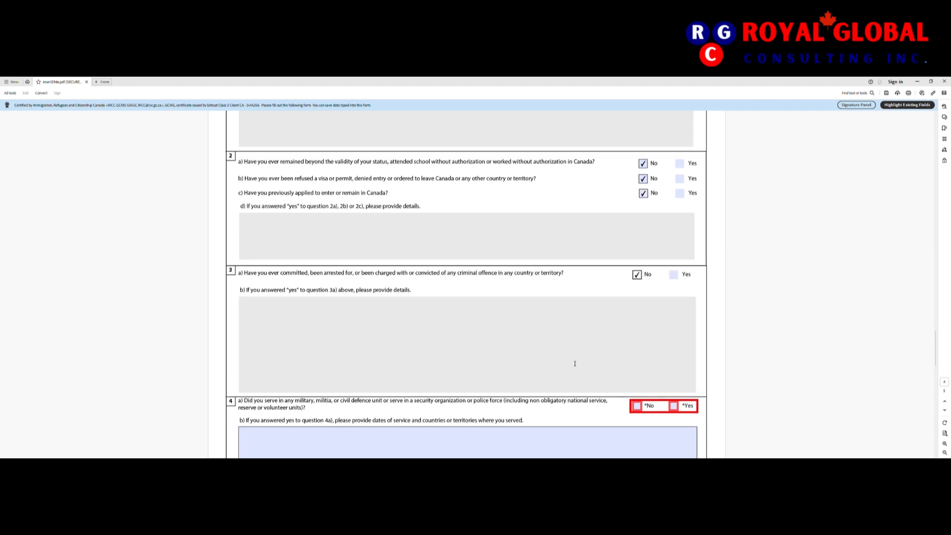
scroll(575, 364, down, 3)
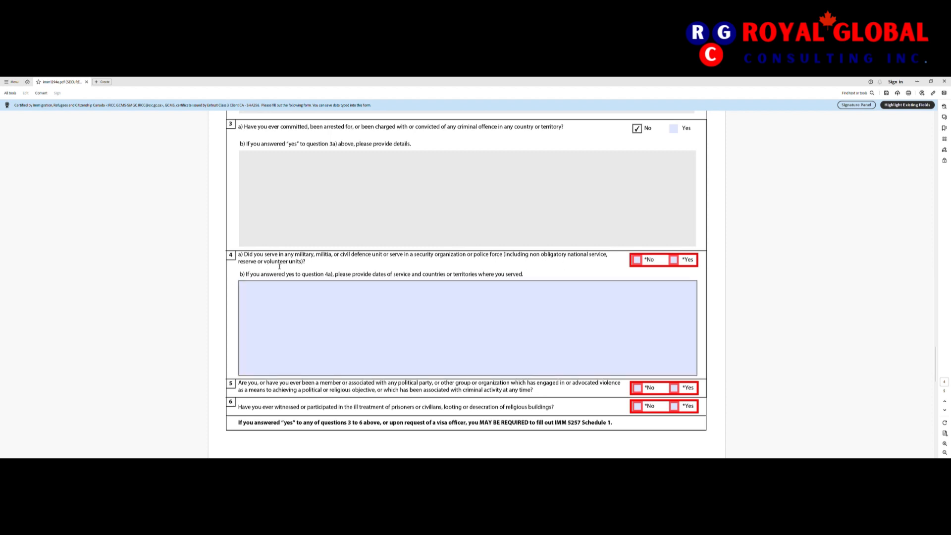
click(637, 260)
scroll(500, 344, down, 2)
scroll(500, 343, down, 1)
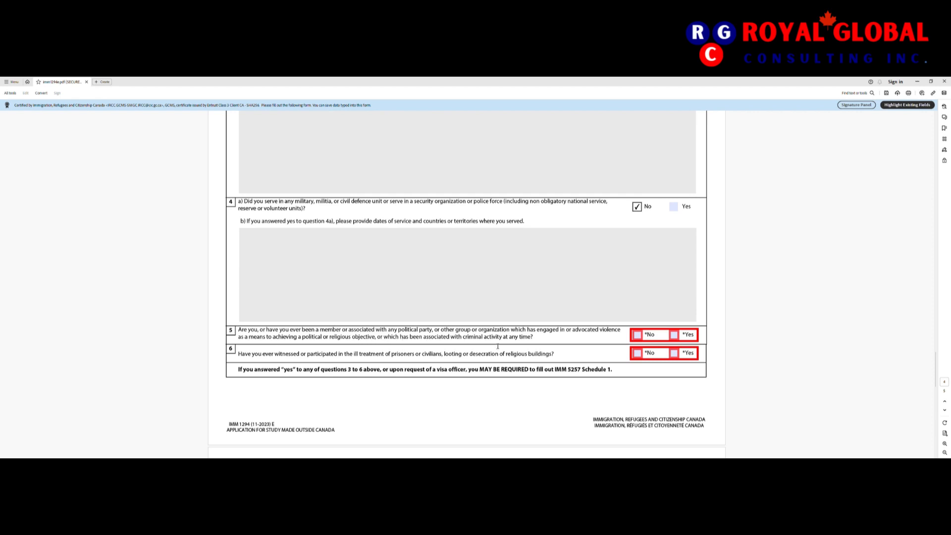
click(638, 336)
scroll(639, 338, down, 1)
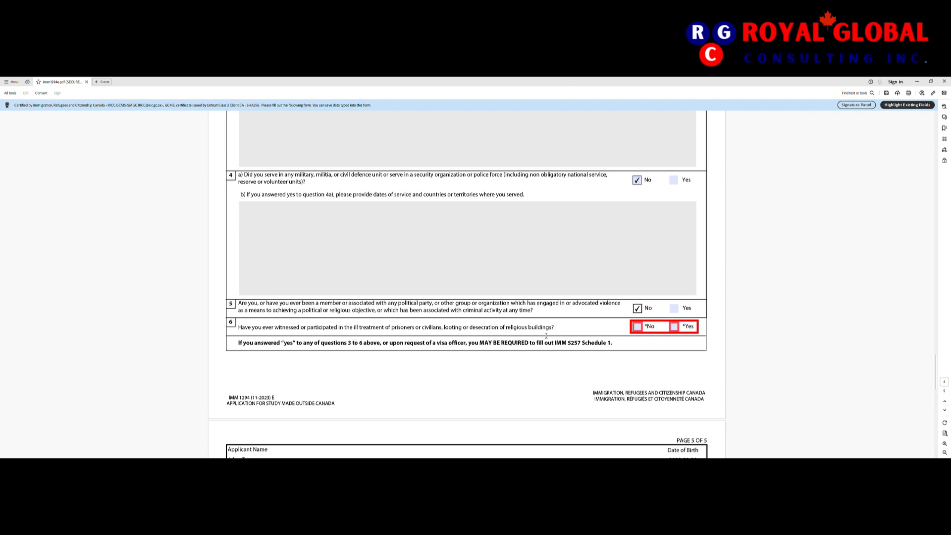
click(640, 329)
scroll(551, 368, down, 3)
scroll(551, 368, down, 1)
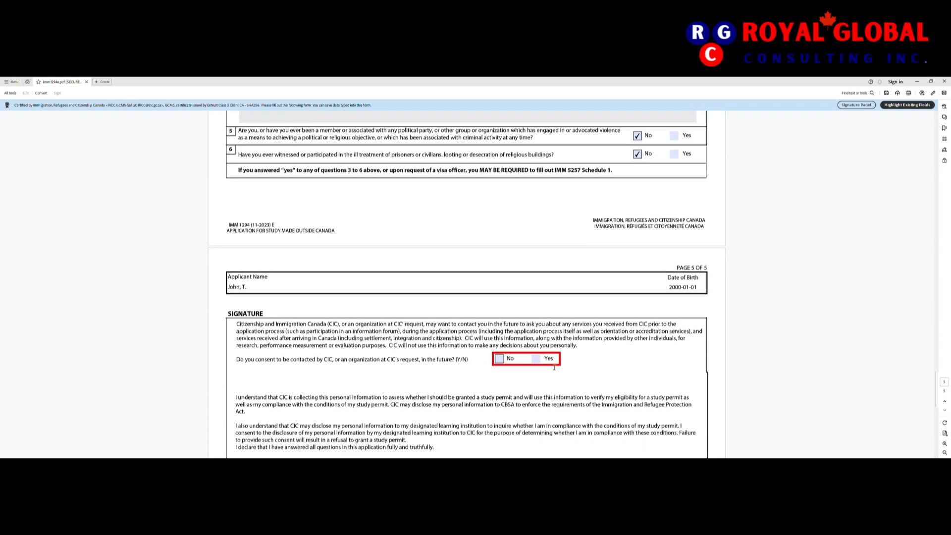
Step: In the page 5 Signature section, tick No for consenting to future contact by CIC
scroll(553, 367, down, 1)
scroll(553, 368, down, 1)
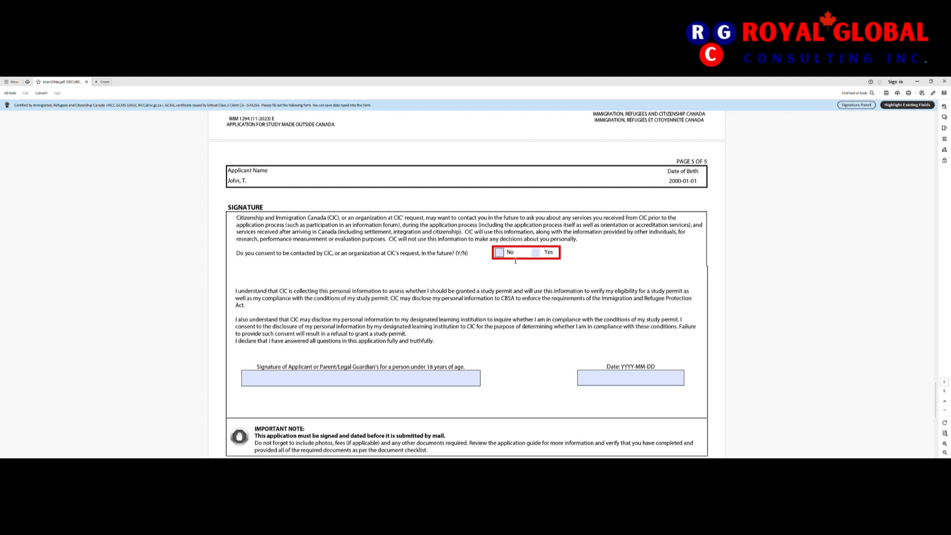
click(500, 253)
scroll(511, 347, down, 2)
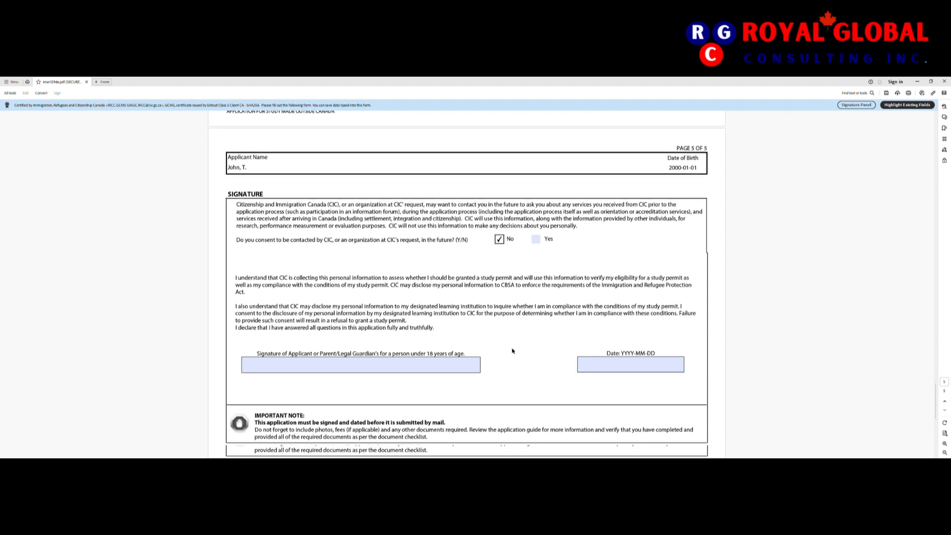
scroll(512, 350, down, 4)
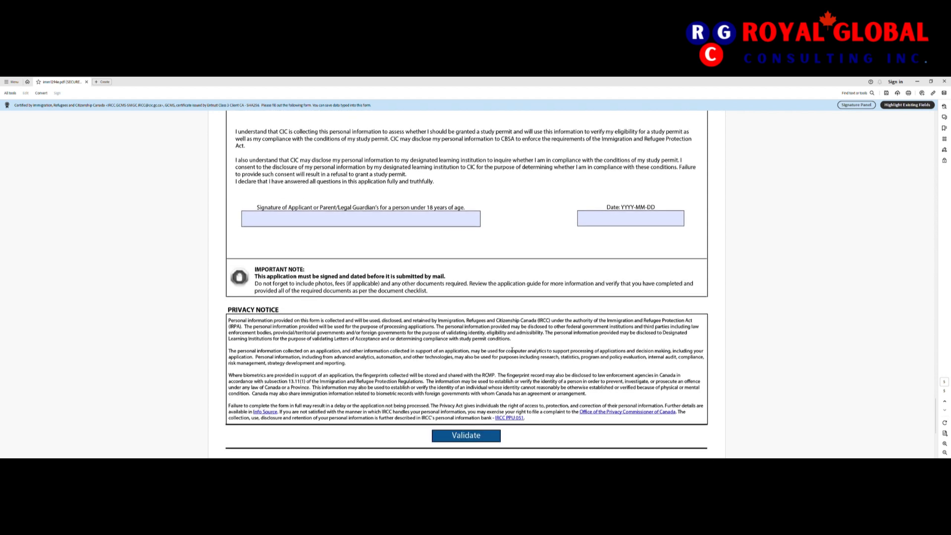
Step: Sign with the applicant's full name and set the signature date to December 9, 2023
click(354, 227)
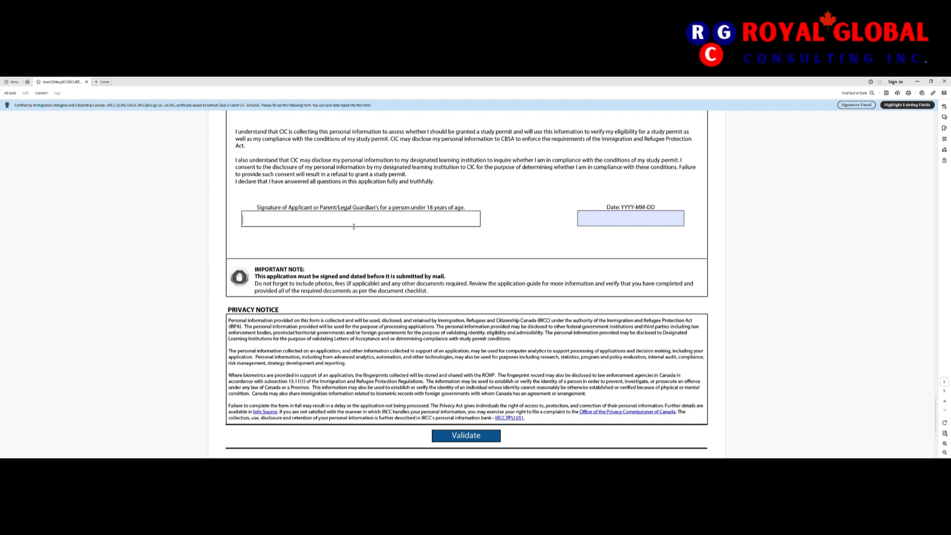
click(631, 218)
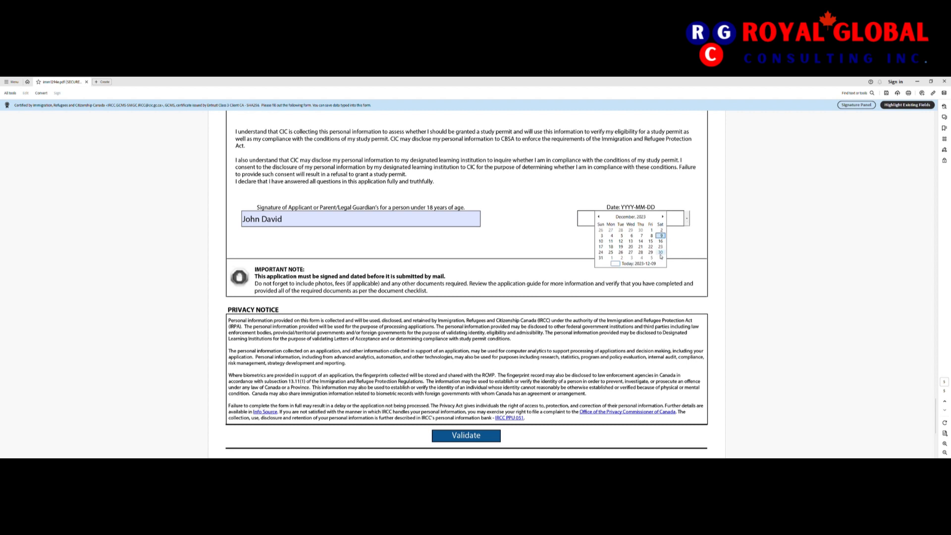
click(661, 236)
scroll(460, 327, down, 2)
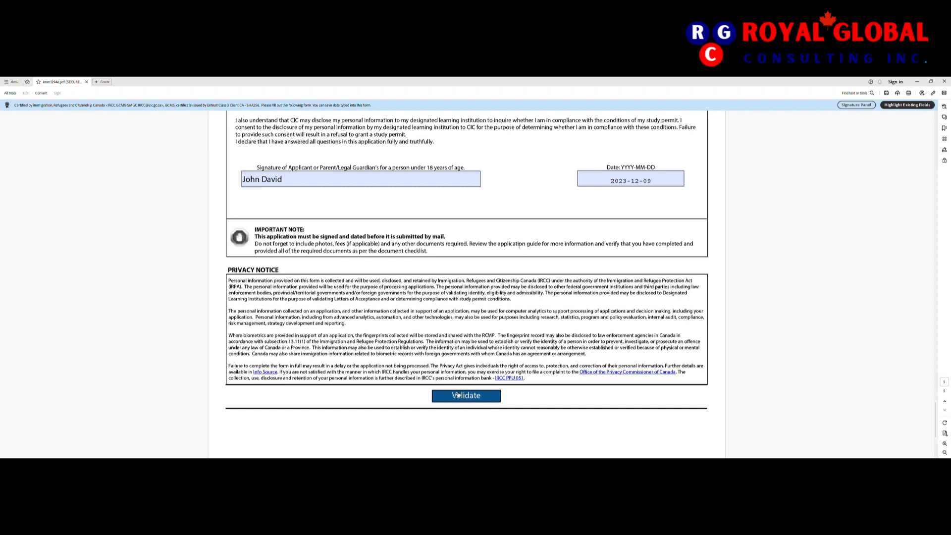
scroll(452, 407, down, 2)
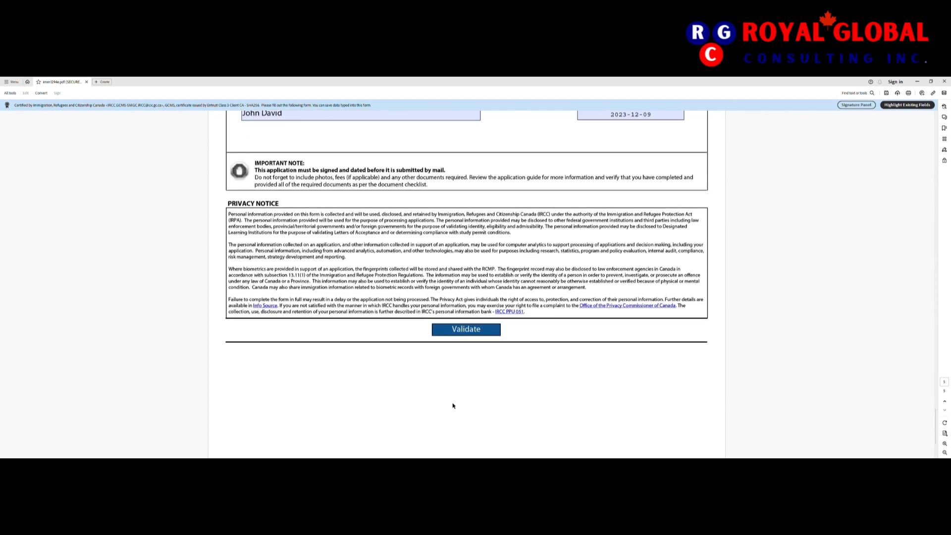
scroll(452, 406, down, 3)
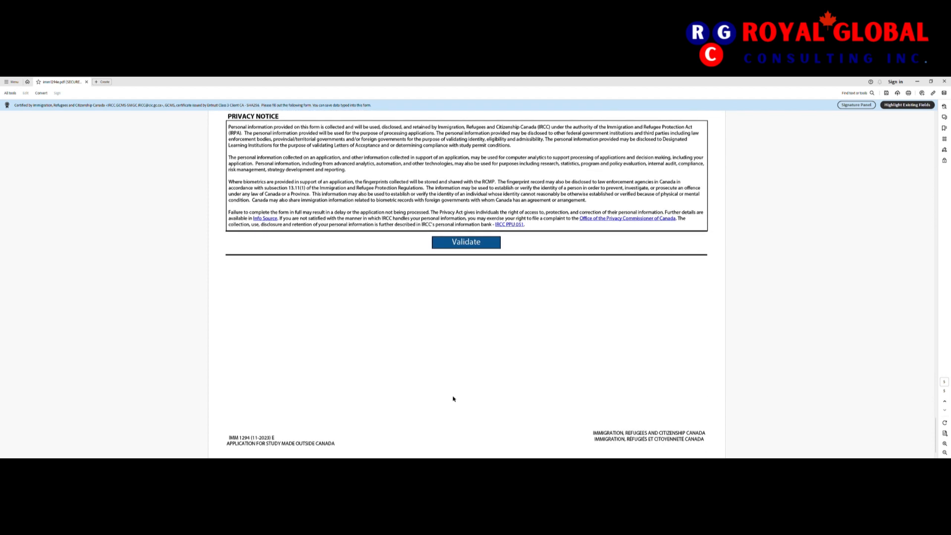
click(470, 242)
click(478, 246)
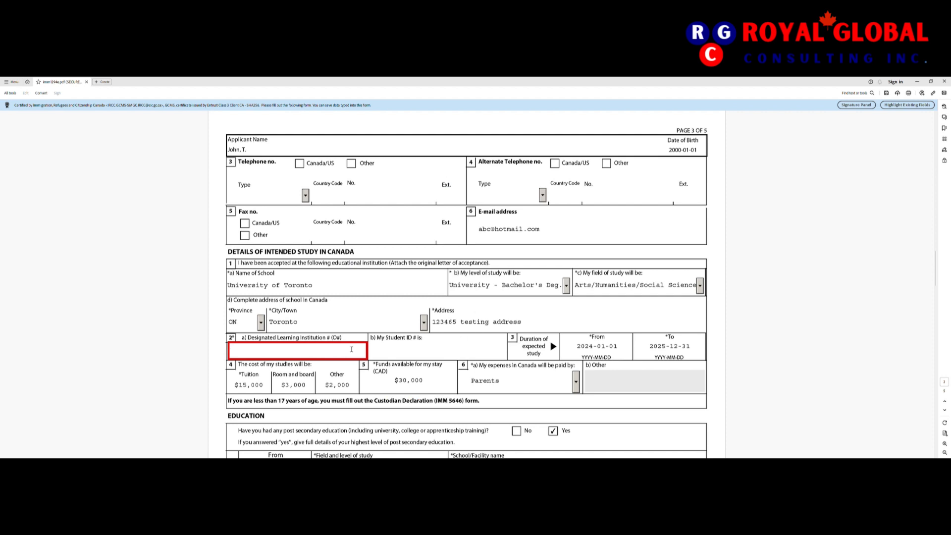
text(A)
text(LI)
text(1234564798124)
scroll(930, 360, down, 10)
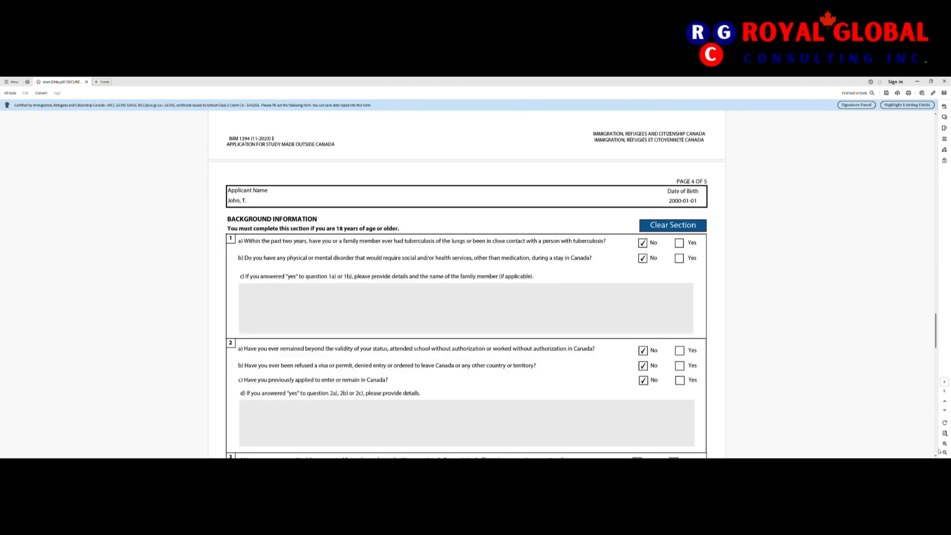